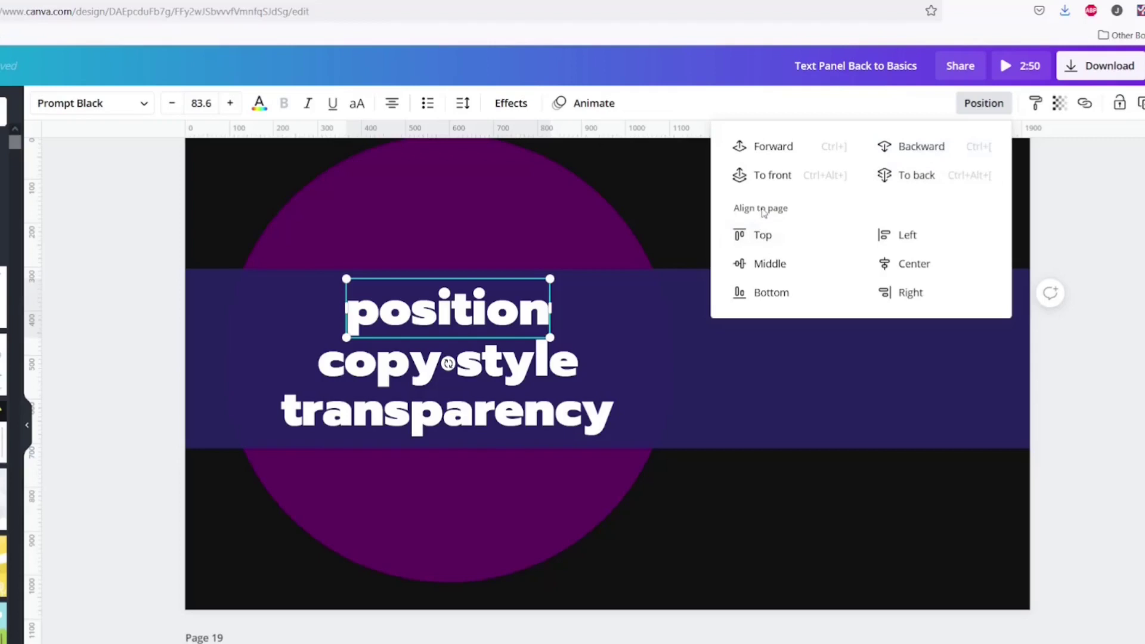
Try aligning the "position" text to the page's top, left, middle, center, bottom and right, and move it back above "copy style".
left_click(760, 235)
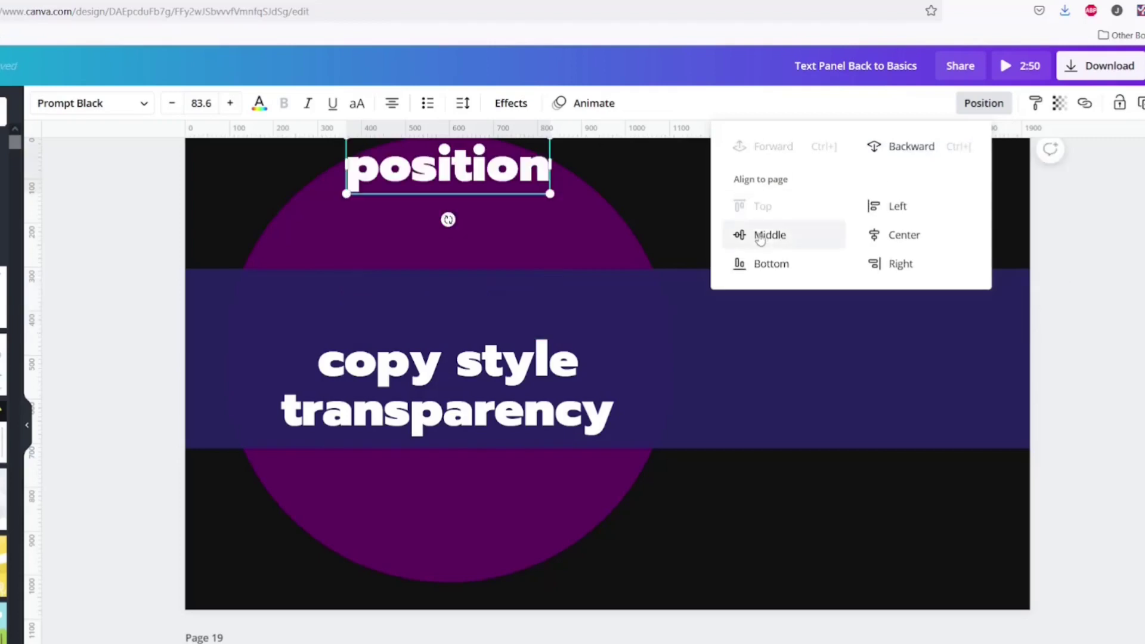
left_click(905, 206)
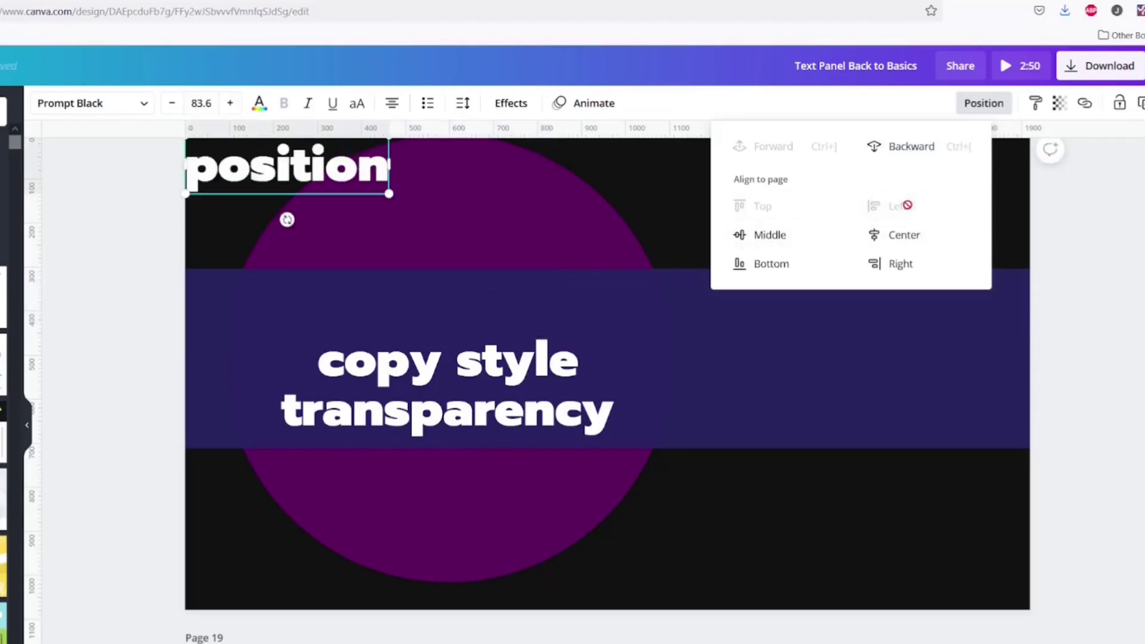
left_click(762, 237)
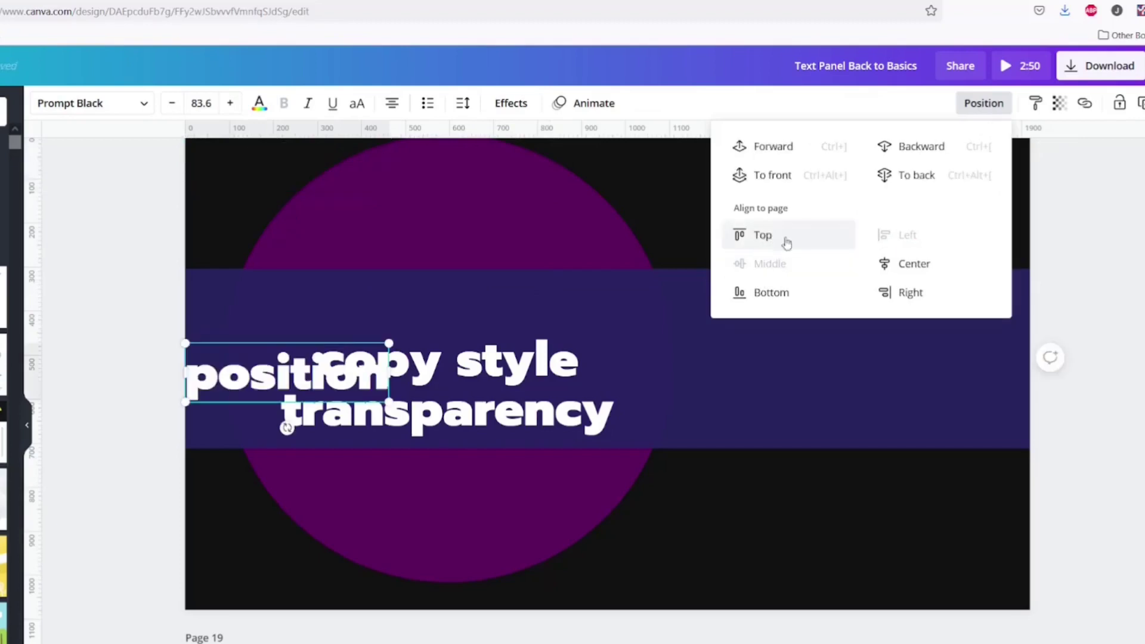
left_click(937, 269)
left_click(773, 298)
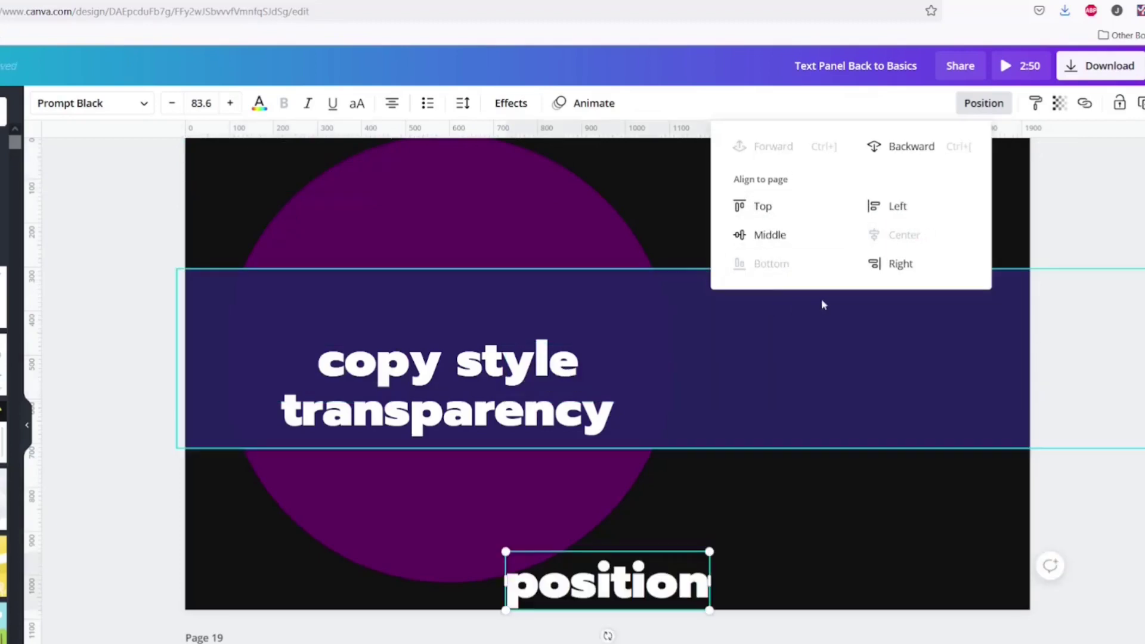
left_click(895, 266)
left_click_drag(908, 566, 419, 294)
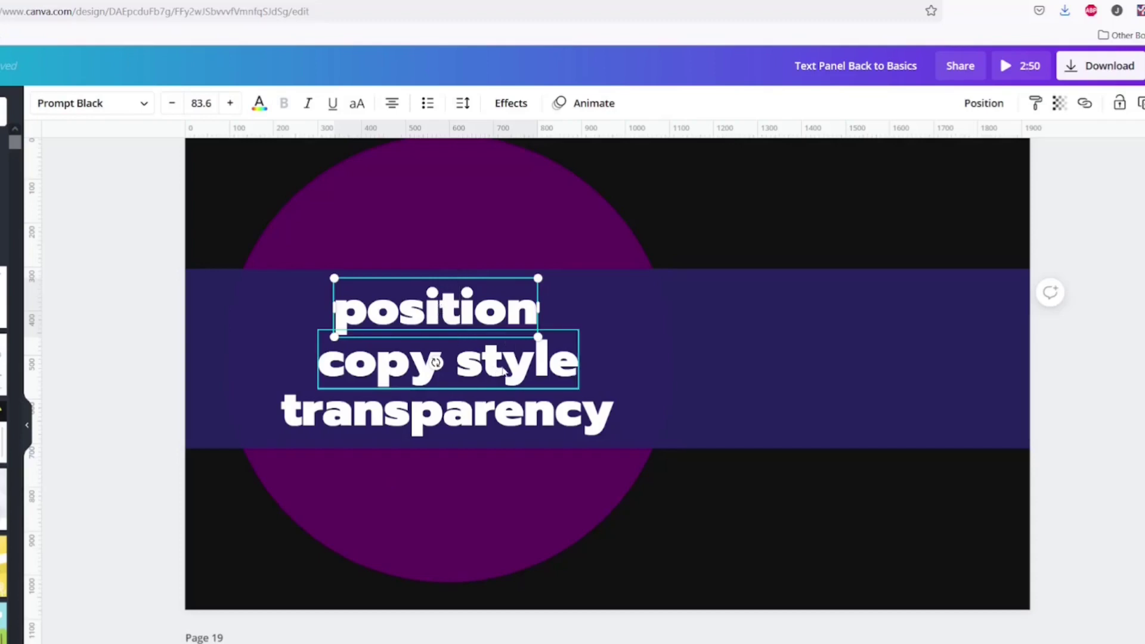
Center-align the "position", "copy style" and "transparency" texts with each other and space them evenly vertically.
left_click(526, 369, "shift")
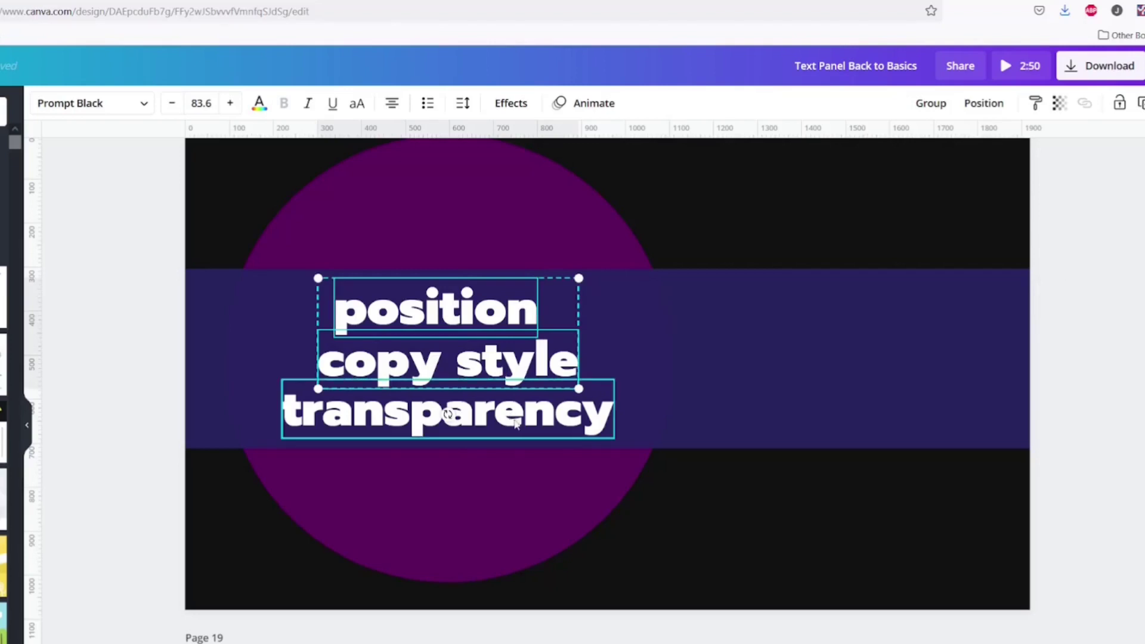
left_click(551, 428, "shift")
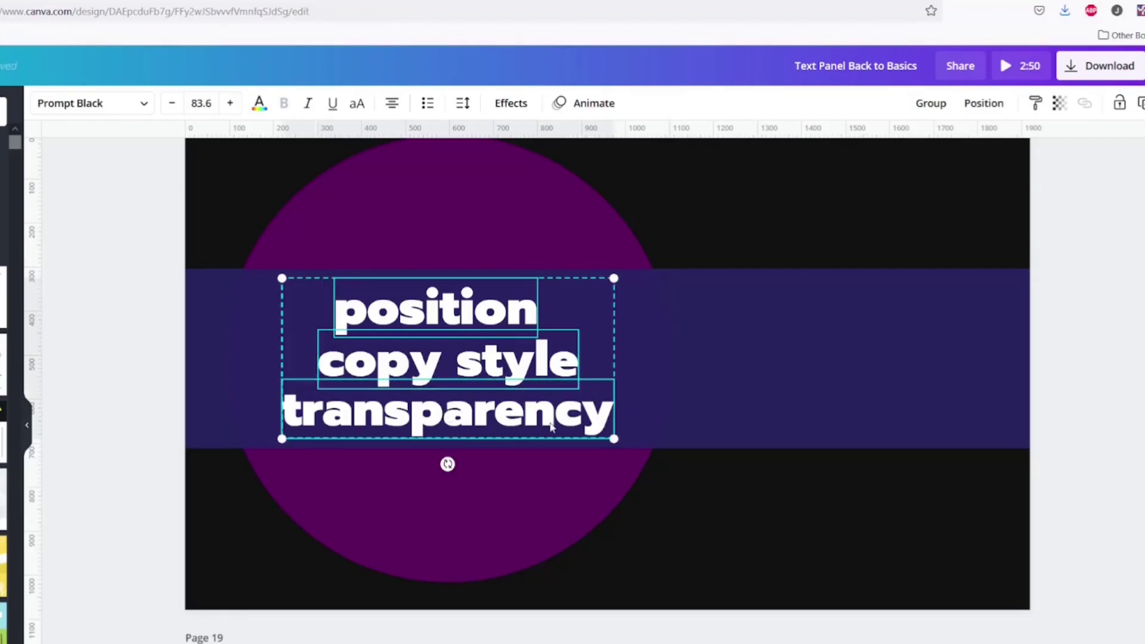
left_click(986, 103)
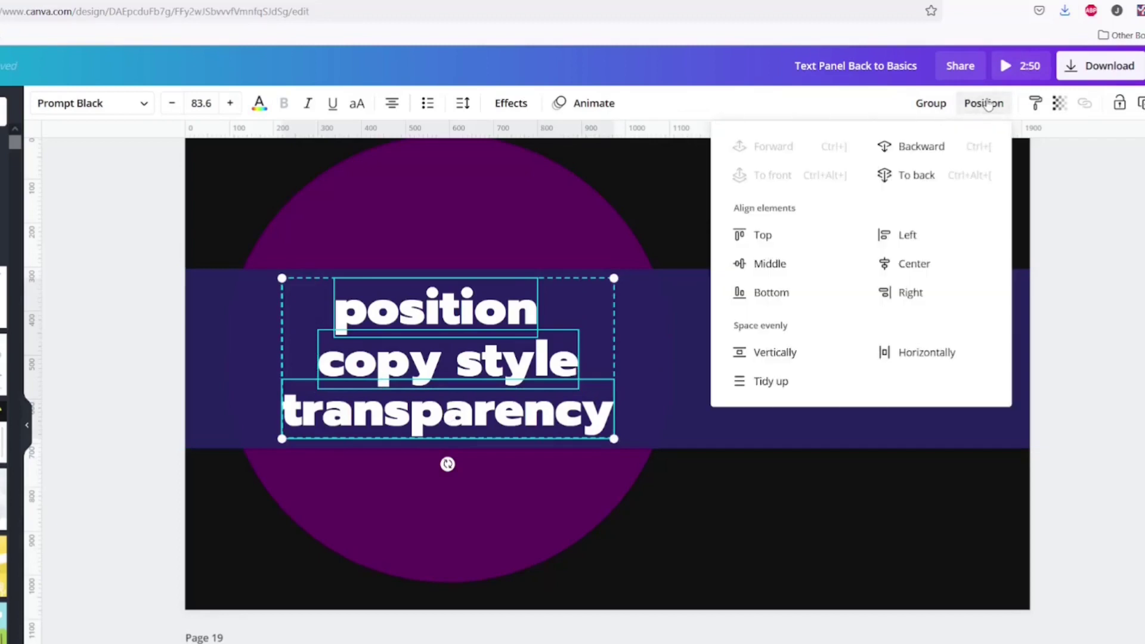
left_click(903, 266)
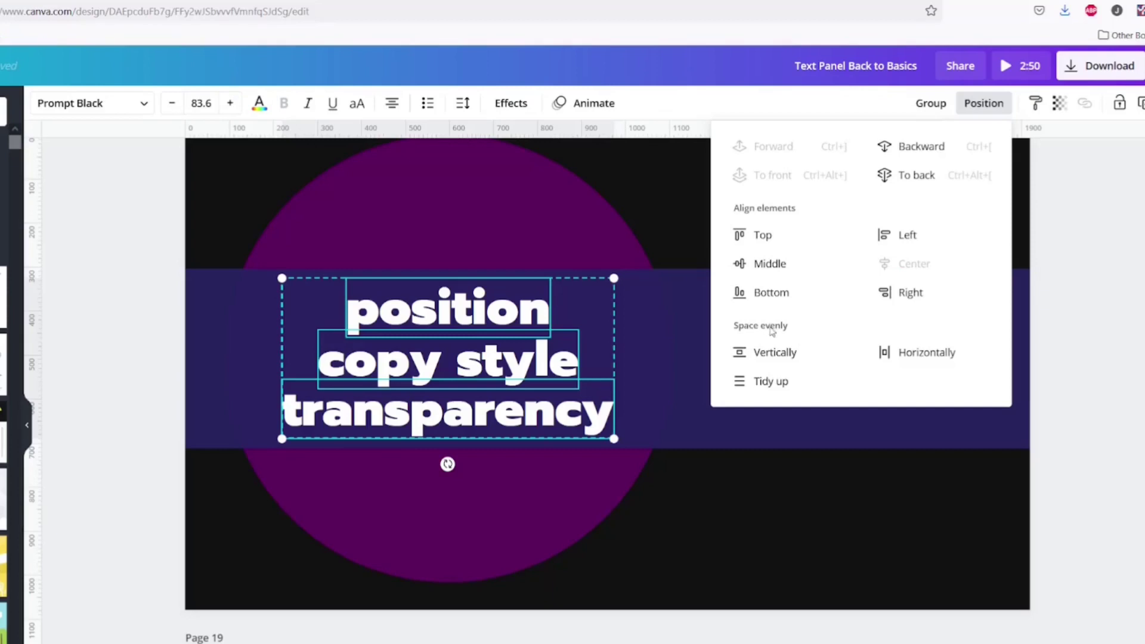
left_click(763, 362)
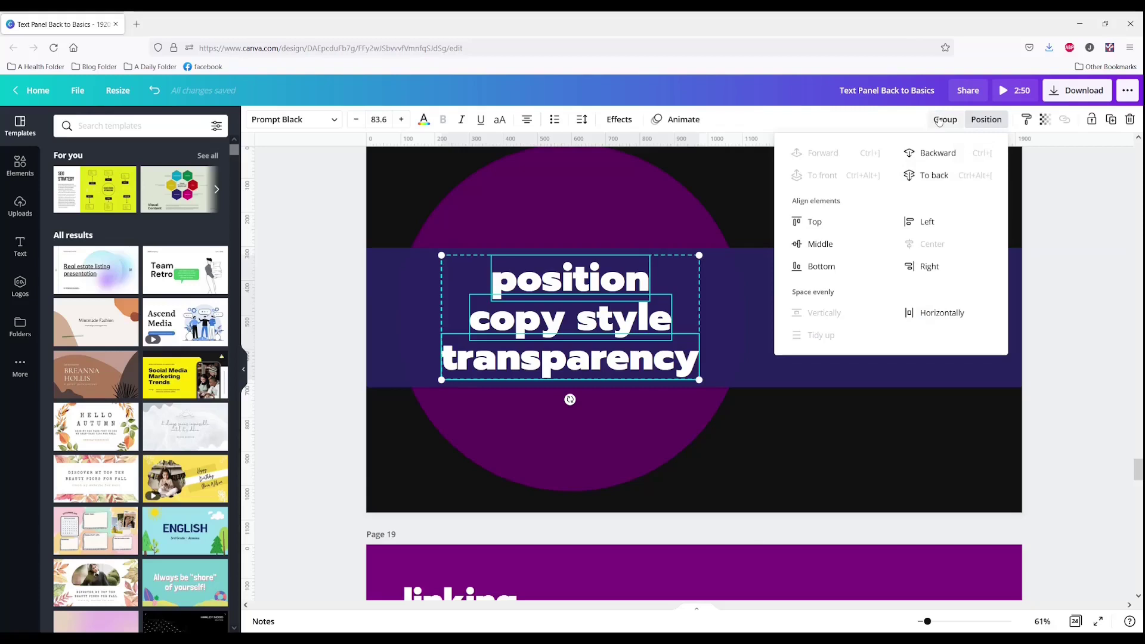
Group the three selected text lines into one element.
left_click(938, 121)
left_click(940, 119)
left_click(838, 201)
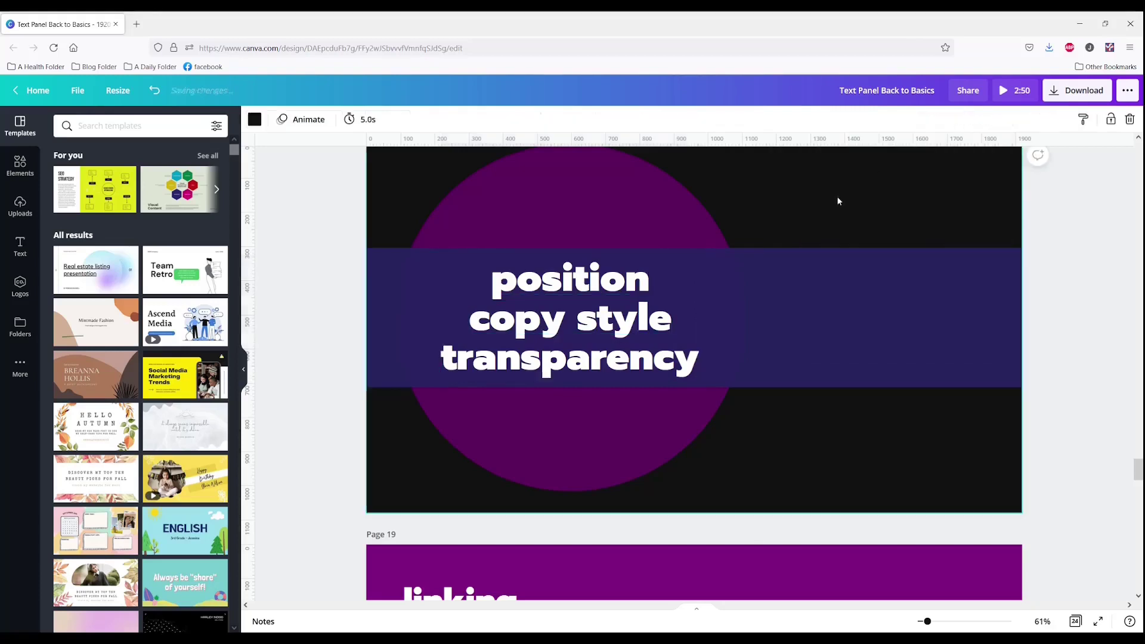
Shrink the grouped text lines to about font size 78 and nudge the group slightly up and right within the blue band.
left_click(605, 325)
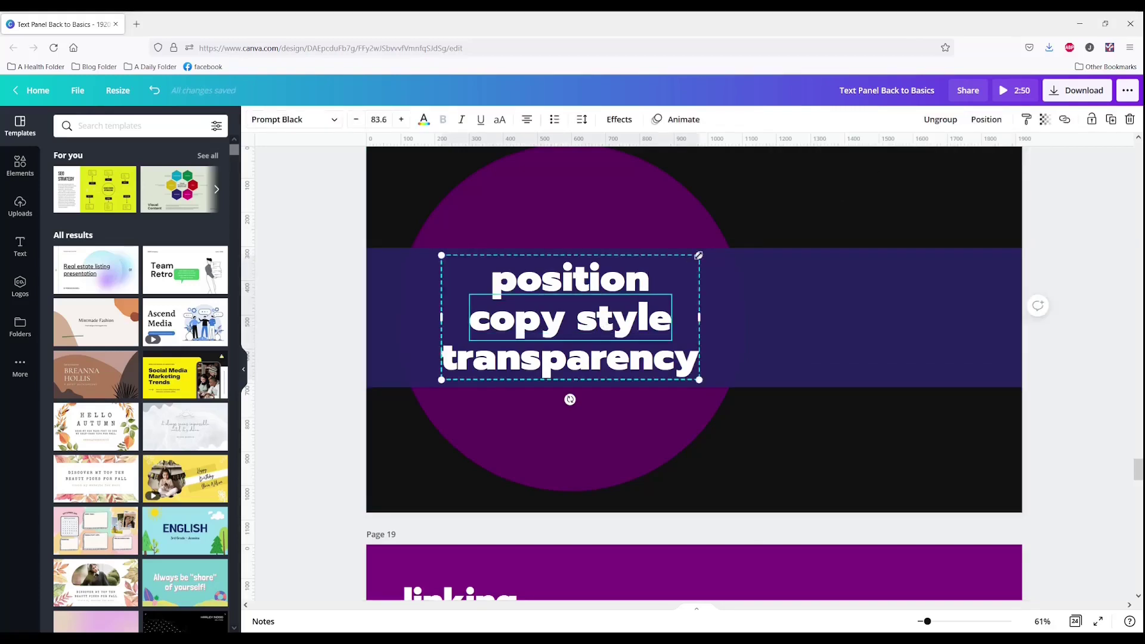
mouse_move(698, 255)
left_mouse_down()
mouse_move(621, 294)
mouse_move(547, 304)
mouse_move(705, 254)
mouse_move(537, 329)
mouse_move(802, 216)
mouse_move(511, 337)
mouse_move(781, 225)
mouse_move(541, 353)
mouse_move(711, 256)
mouse_move(542, 327)
mouse_move(706, 256)
mouse_move(682, 266)
left_mouse_up()
left_click(817, 431)
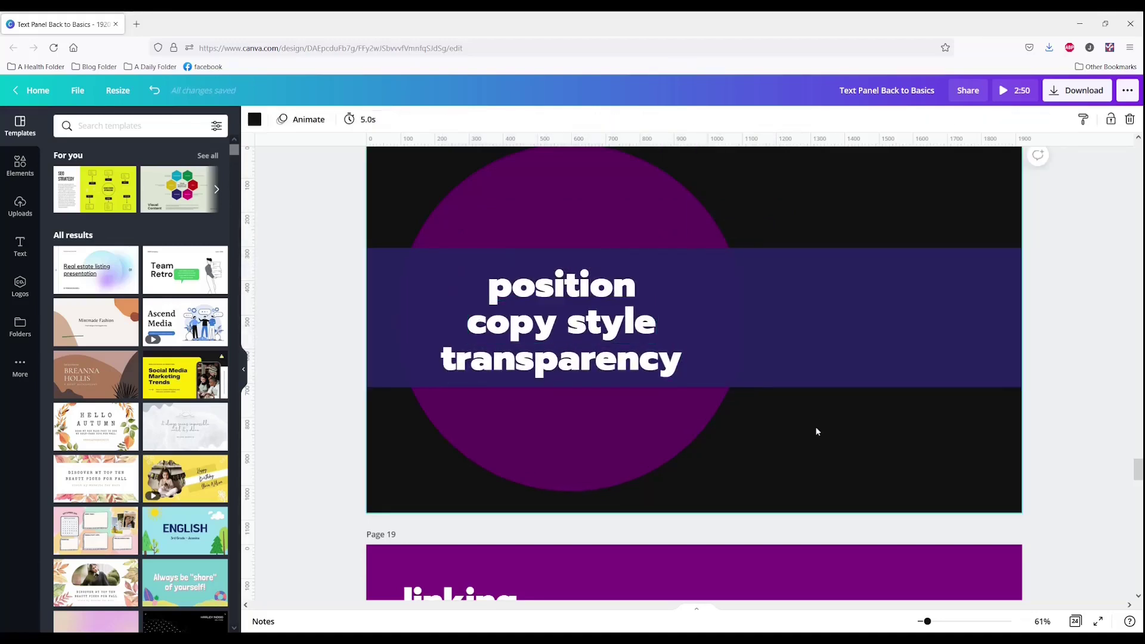
left_click(555, 334)
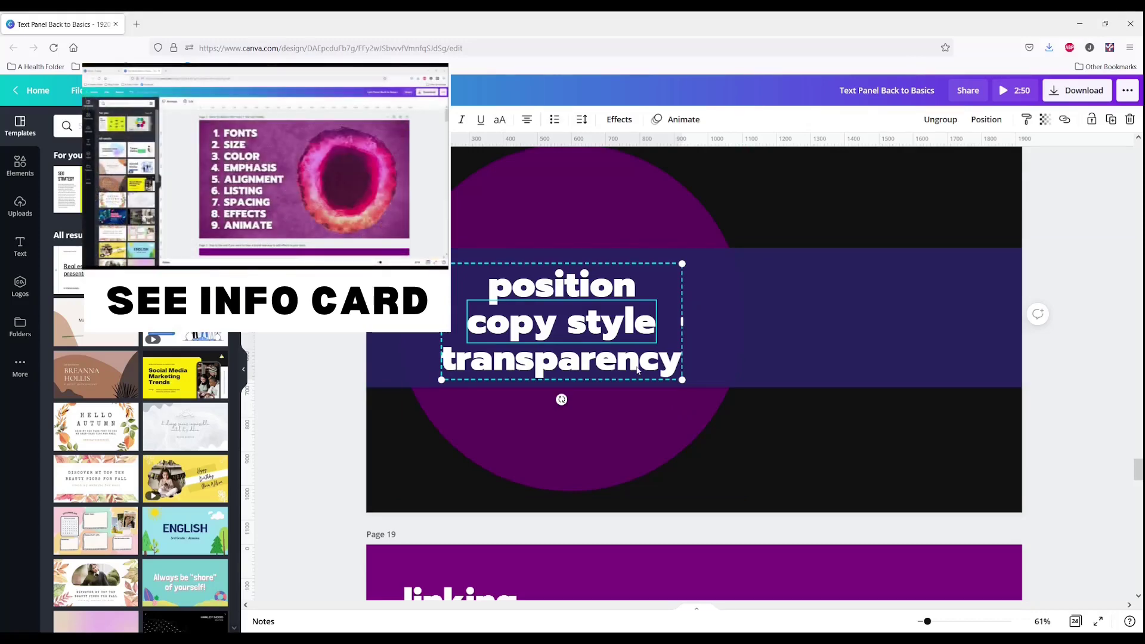
left_click_drag(545, 336, 550, 332)
left_click(864, 455)
Try to copy the "position" text and paste it over the blue band, dismissing the copy-and-paste notice.
left_click(548, 321)
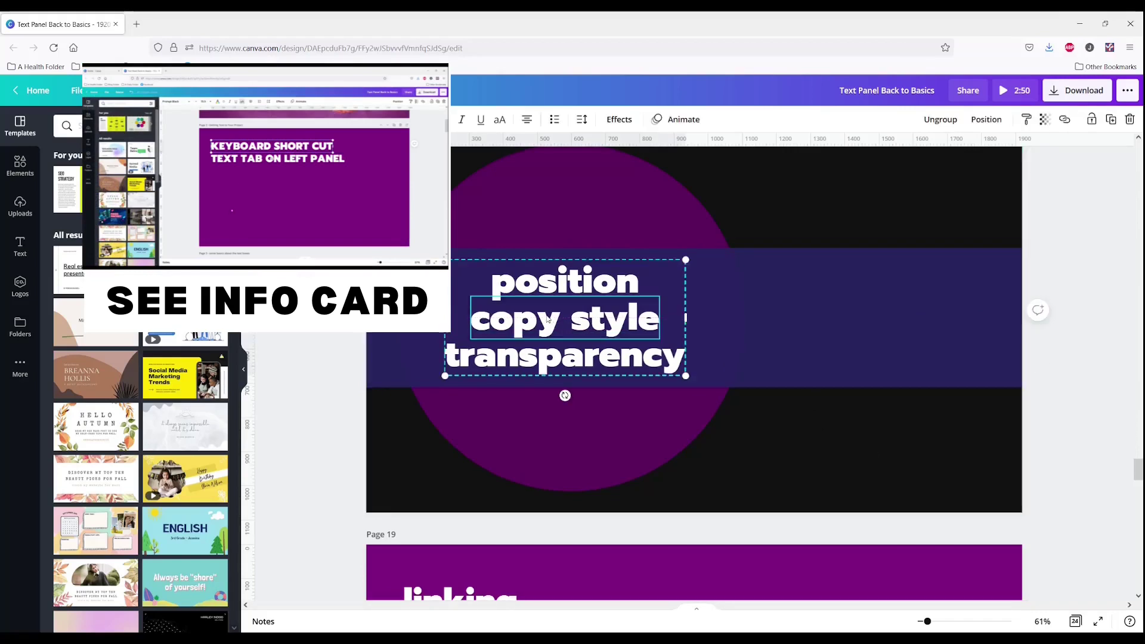
left_click(541, 288)
right_click(582, 289)
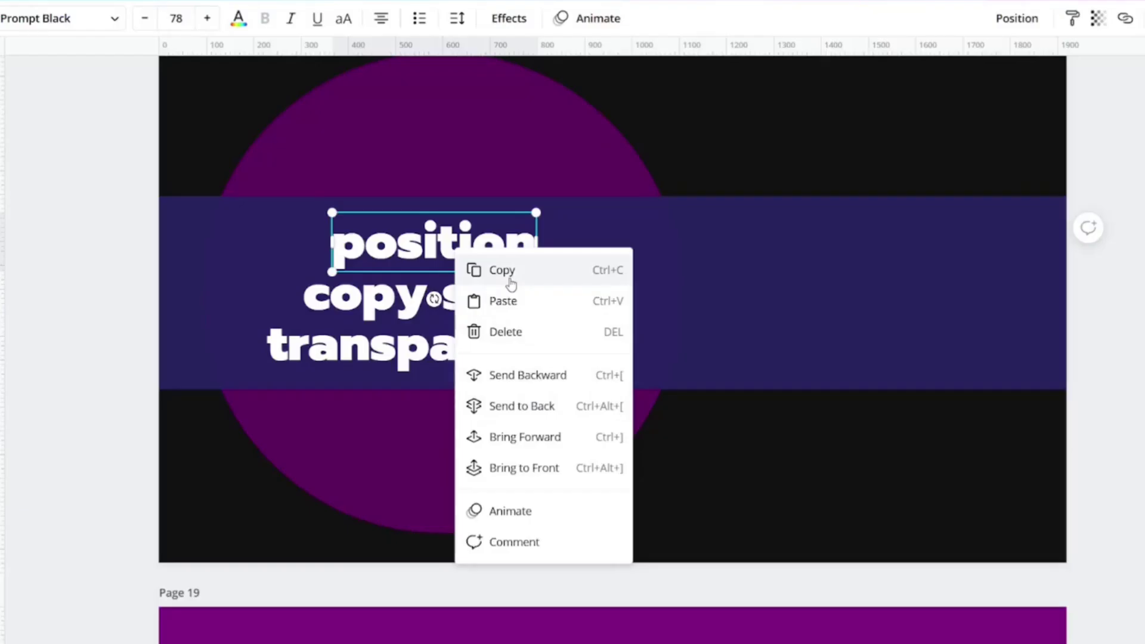
left_click(510, 280)
right_click(636, 262)
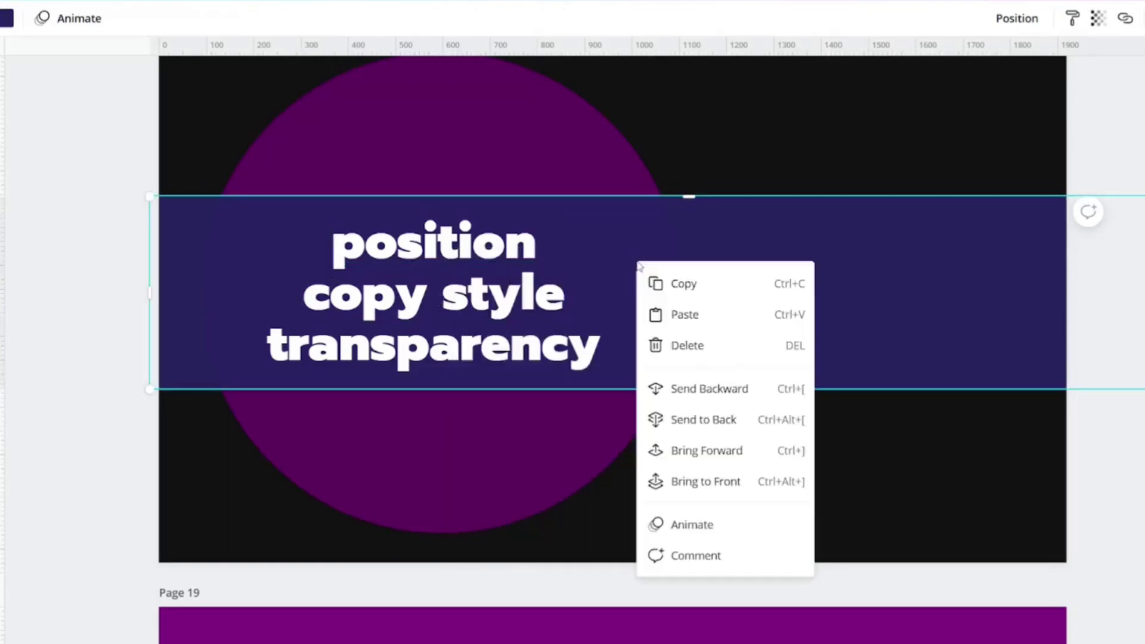
left_click(675, 322)
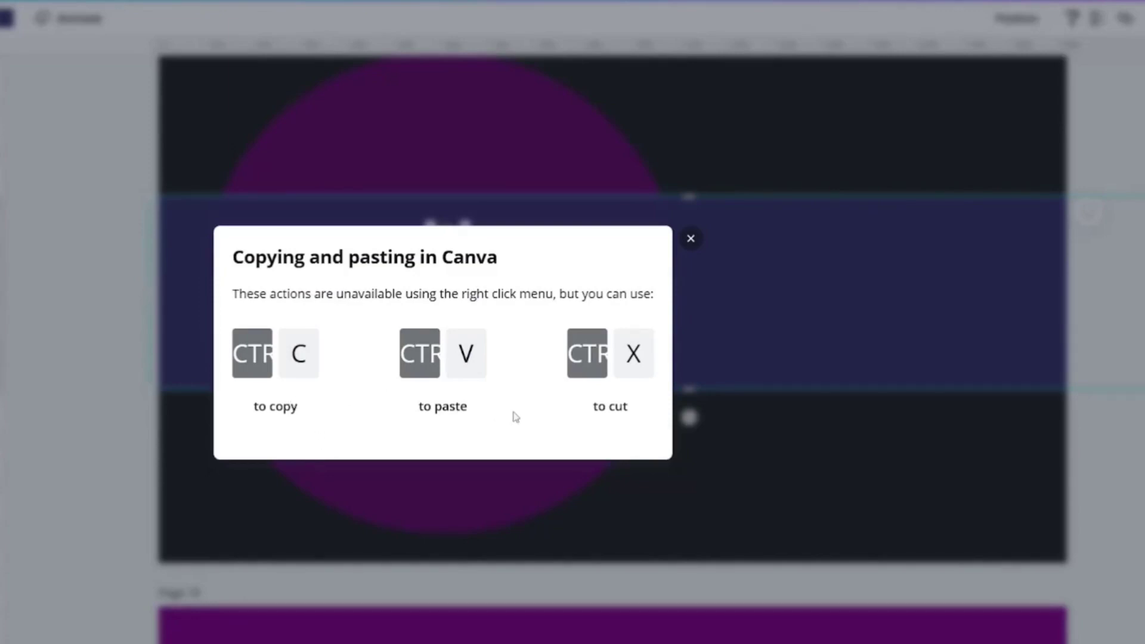
left_click(692, 239)
Send the "position" and "copy style" texts one layer backward, and bring "copy style" one layer forward again.
right_click(452, 236)
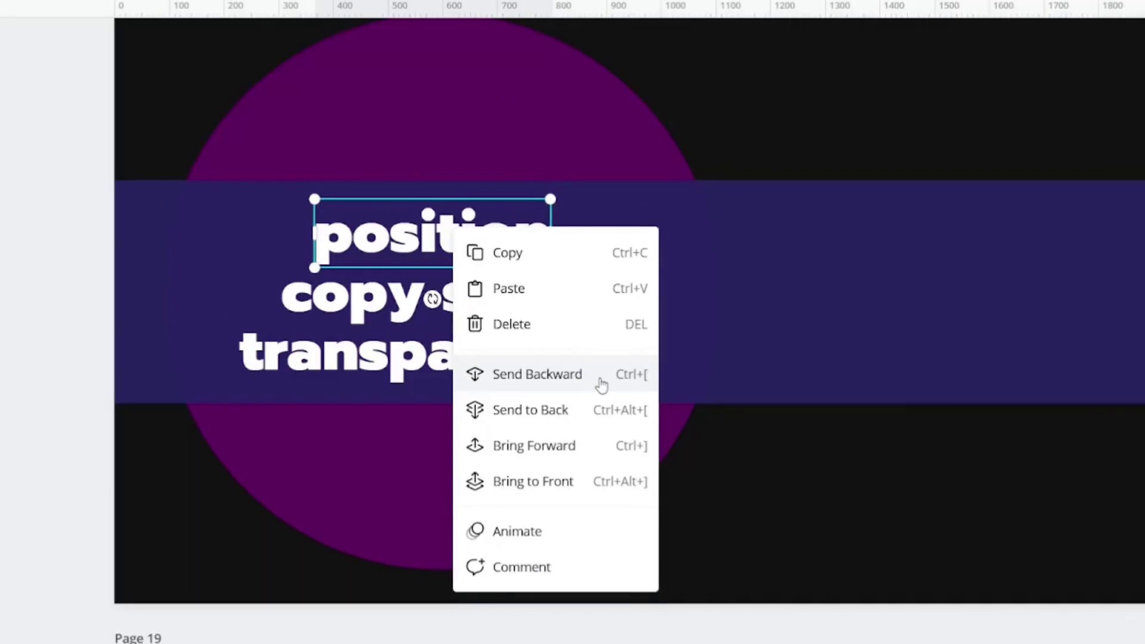
left_click(601, 384)
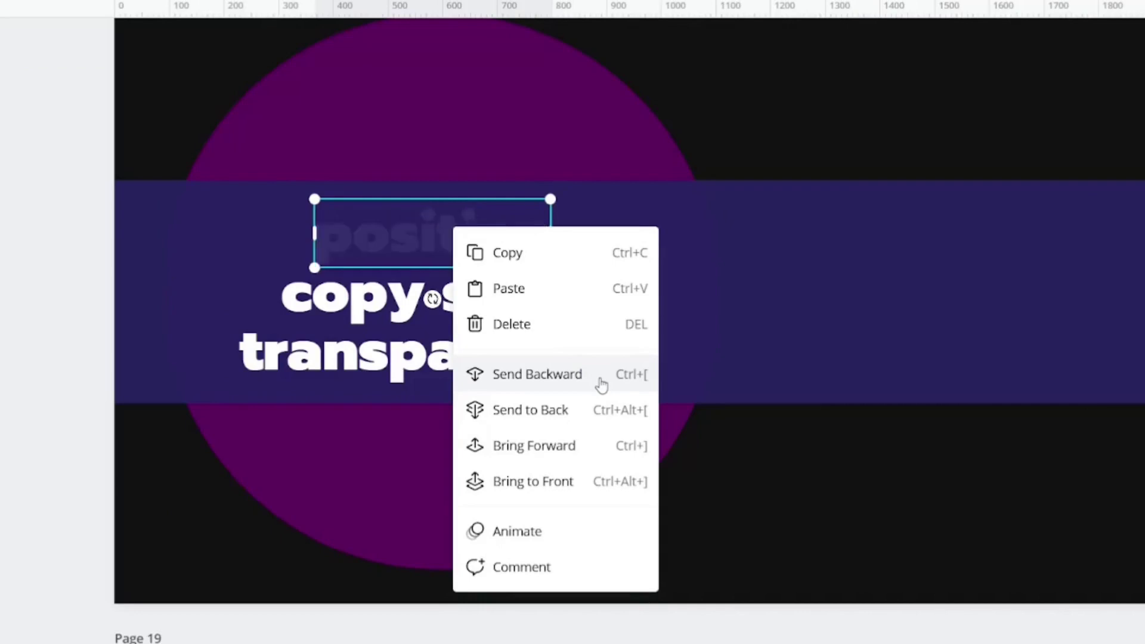
left_click(310, 306)
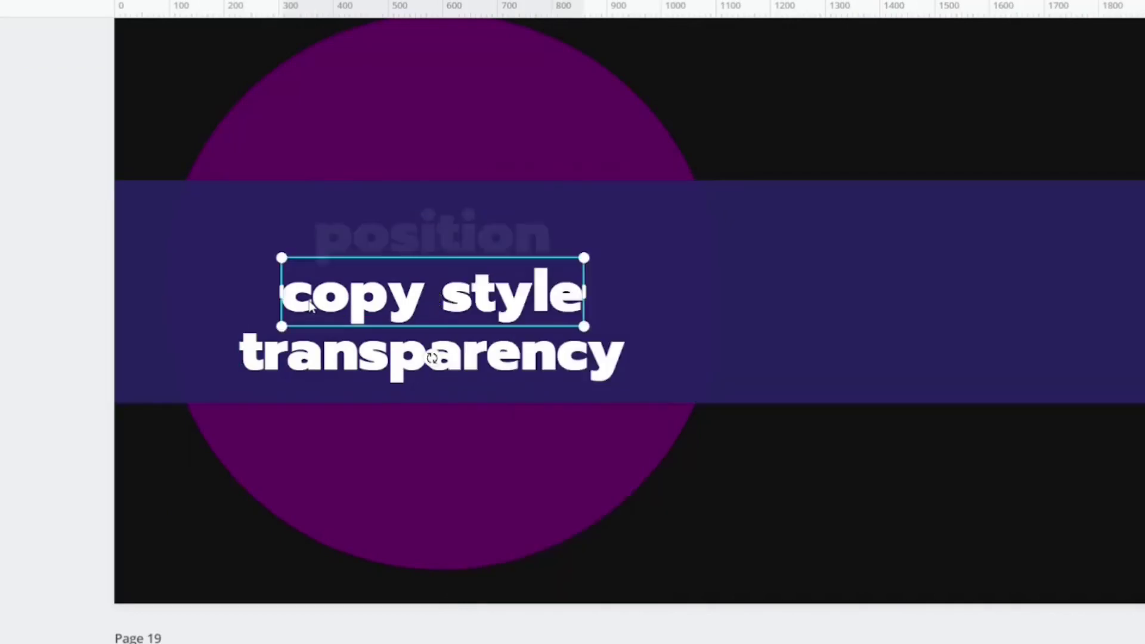
key("ctrl+bracketleft")
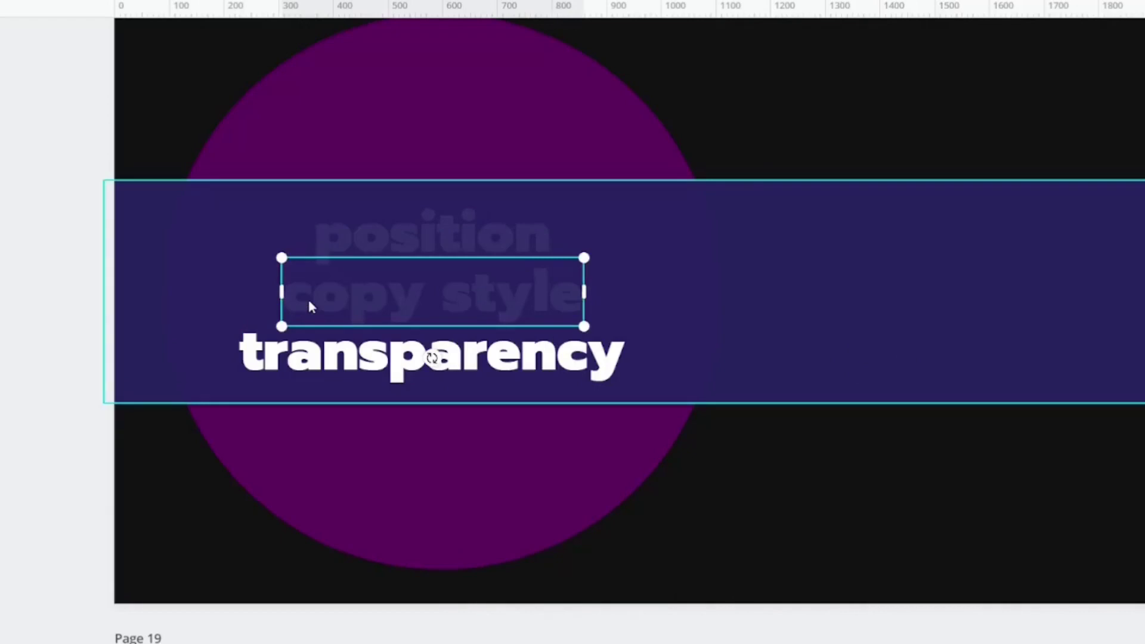
key("ctrl+bracketright")
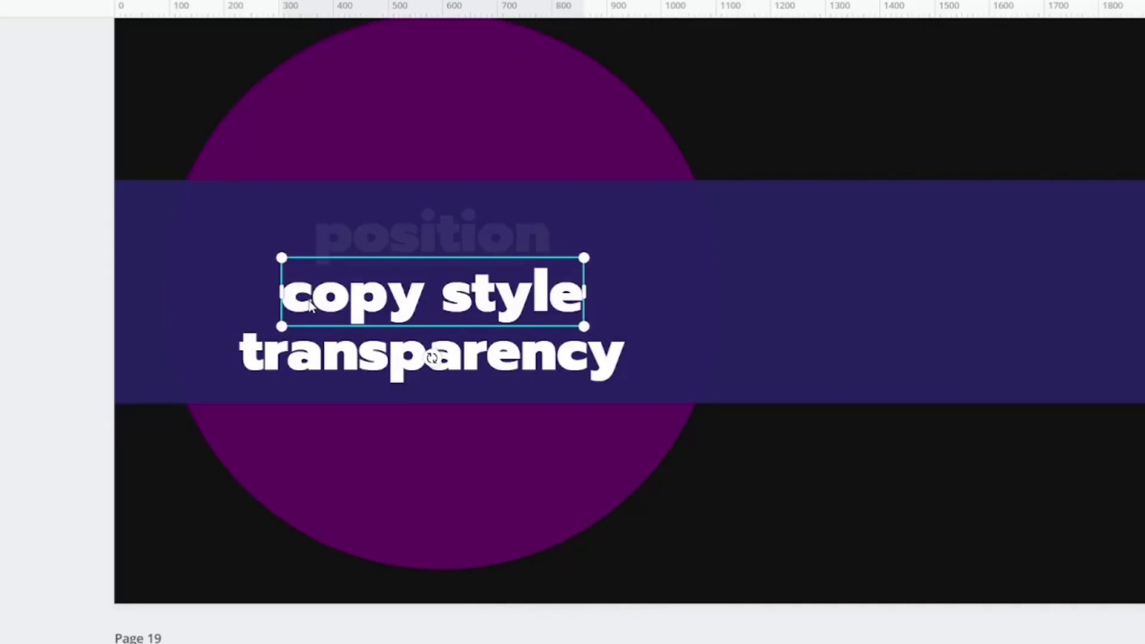
Try sending the "position" text to the back, and bring the "copy style" text to the front.
right_click(351, 240)
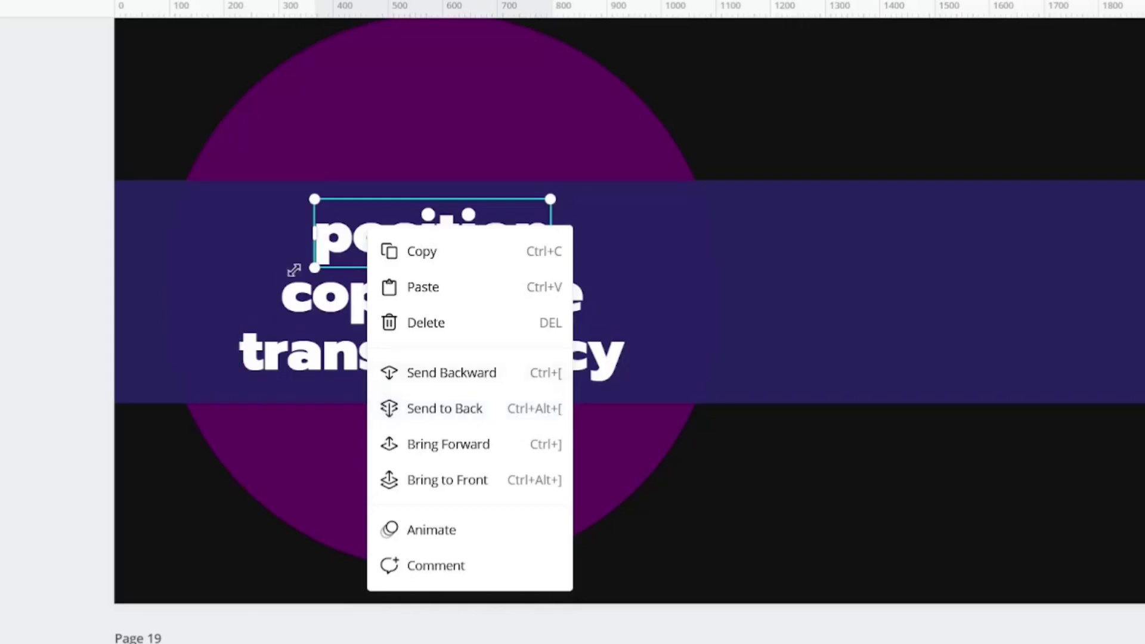
left_click(330, 249)
left_click_drag(441, 238, 442, 239)
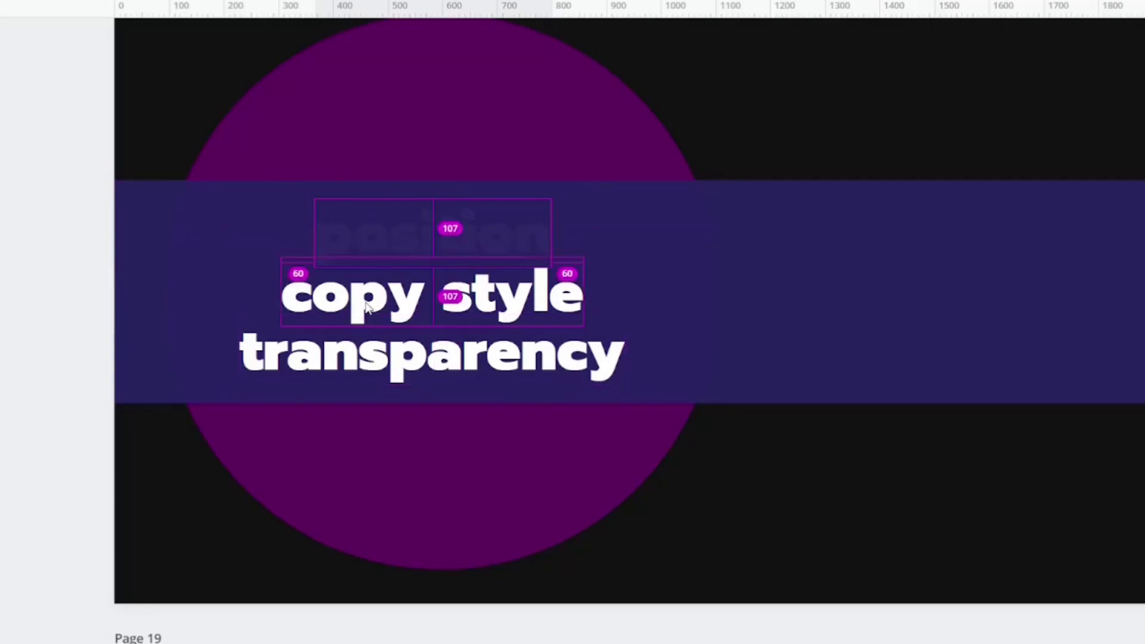
right_click(498, 289)
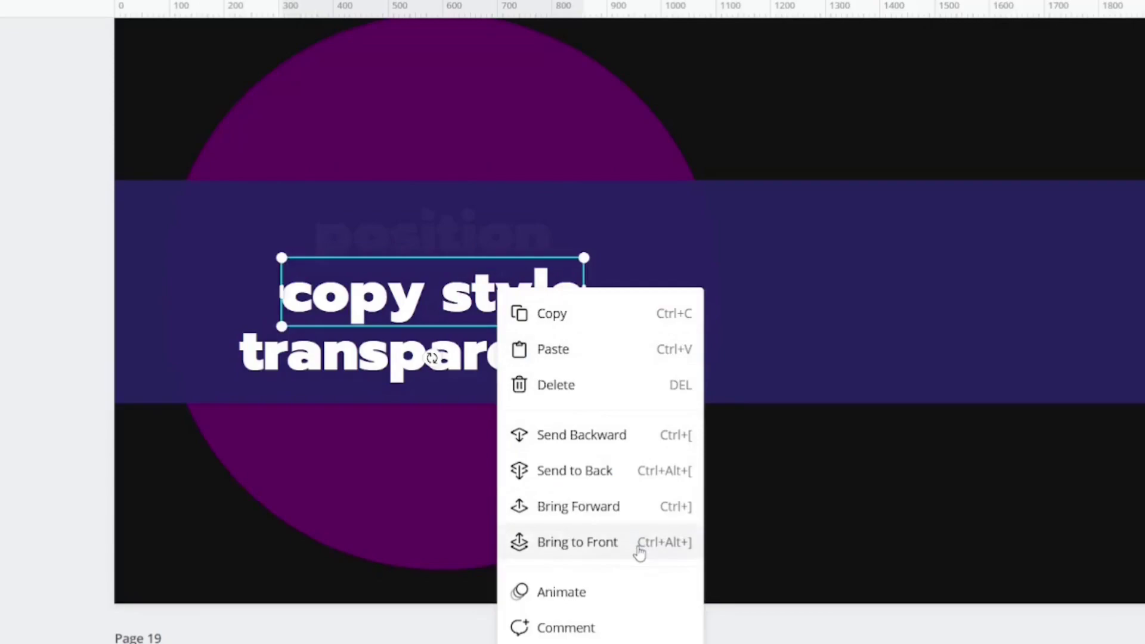
left_click(639, 548)
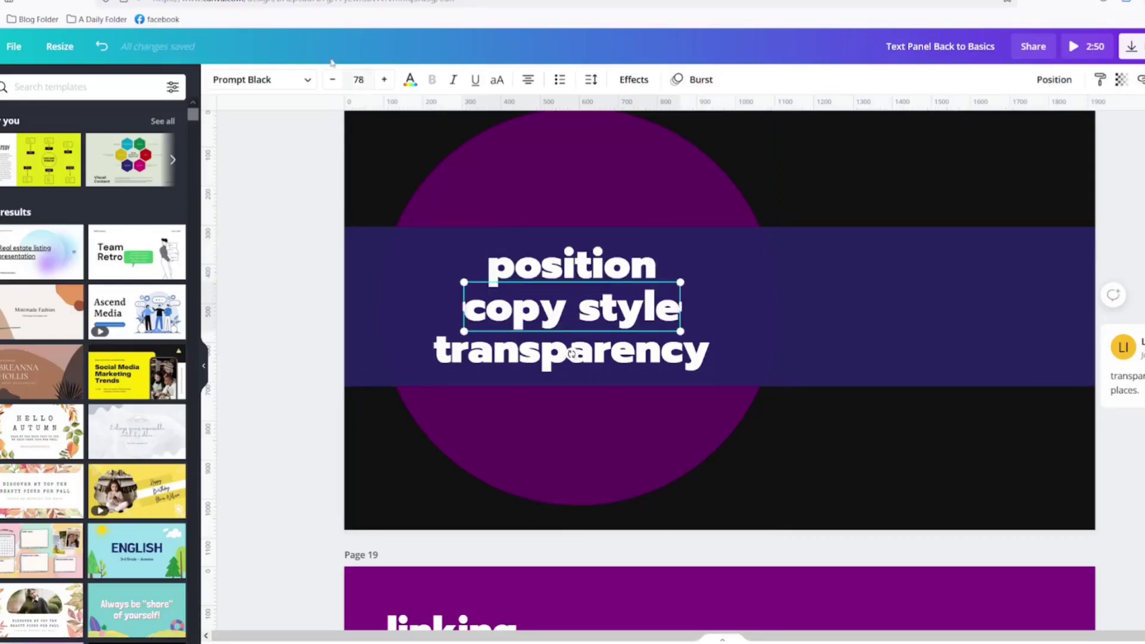
Set the font of the "copy style" text to Genty Sans.
left_click(306, 79)
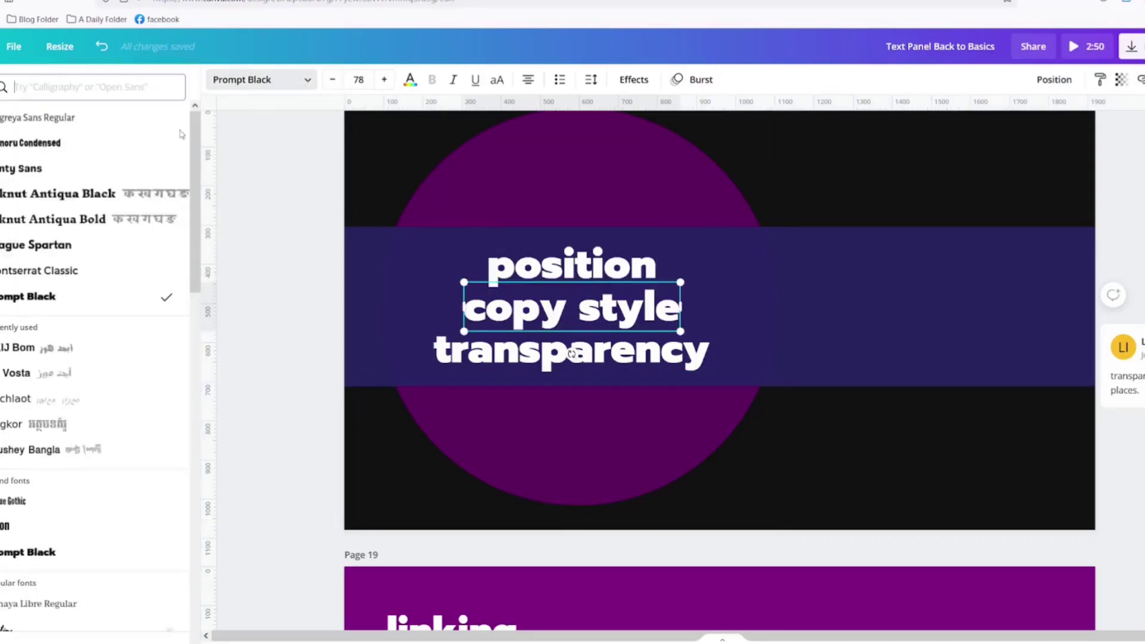
left_click(173, 169)
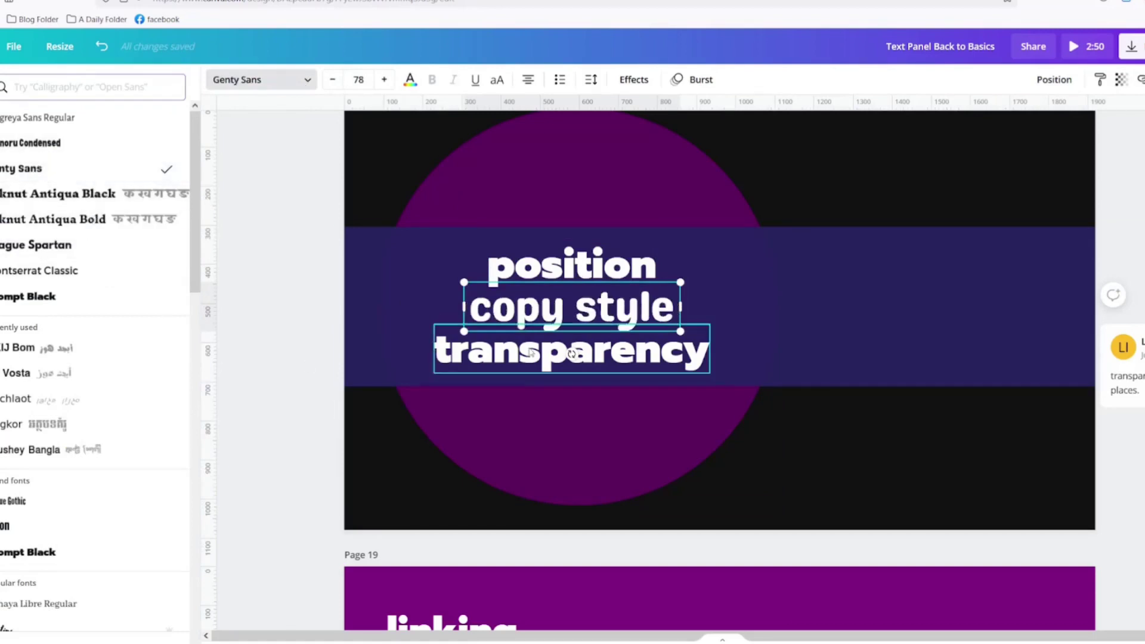
left_click(596, 260)
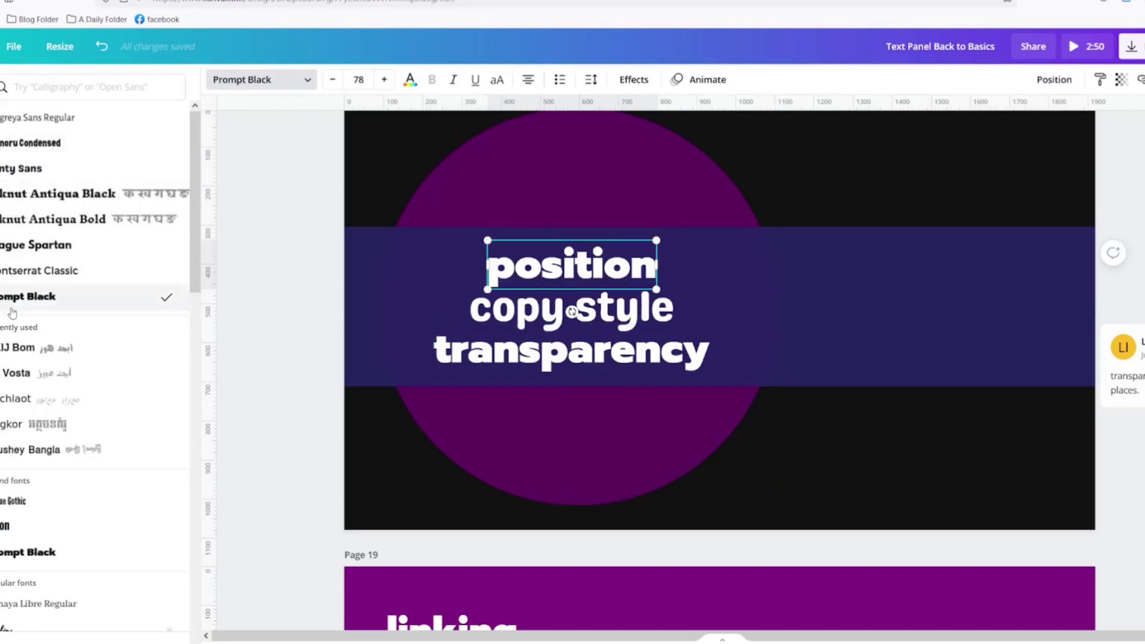
Copy the style of the "copy style" text onto the "position" text.
left_click(615, 311)
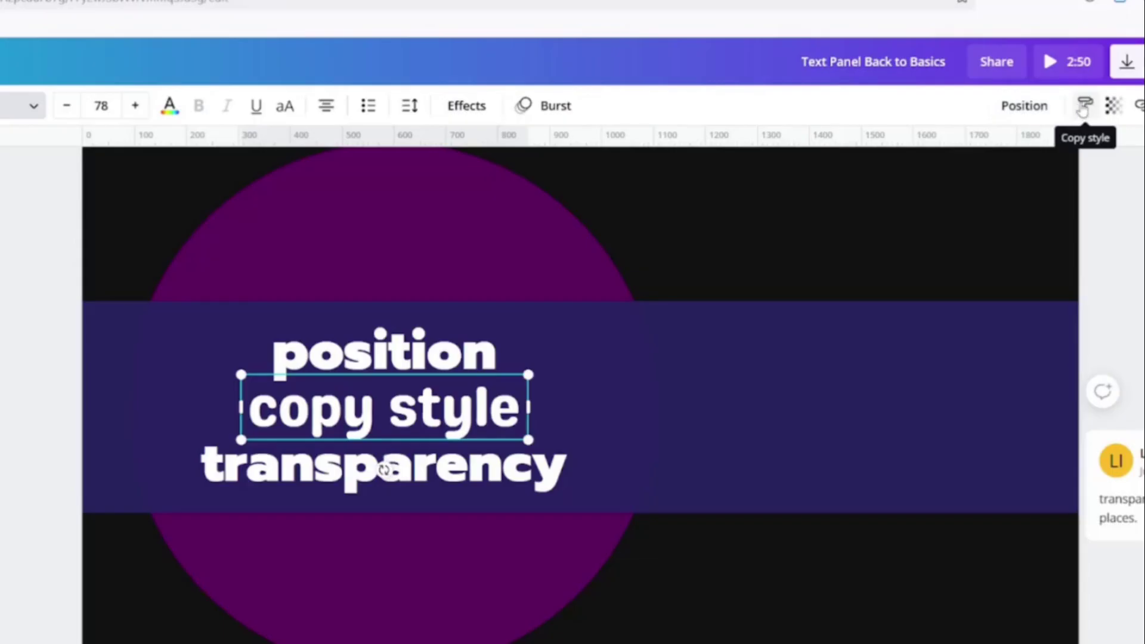
left_click(1083, 106)
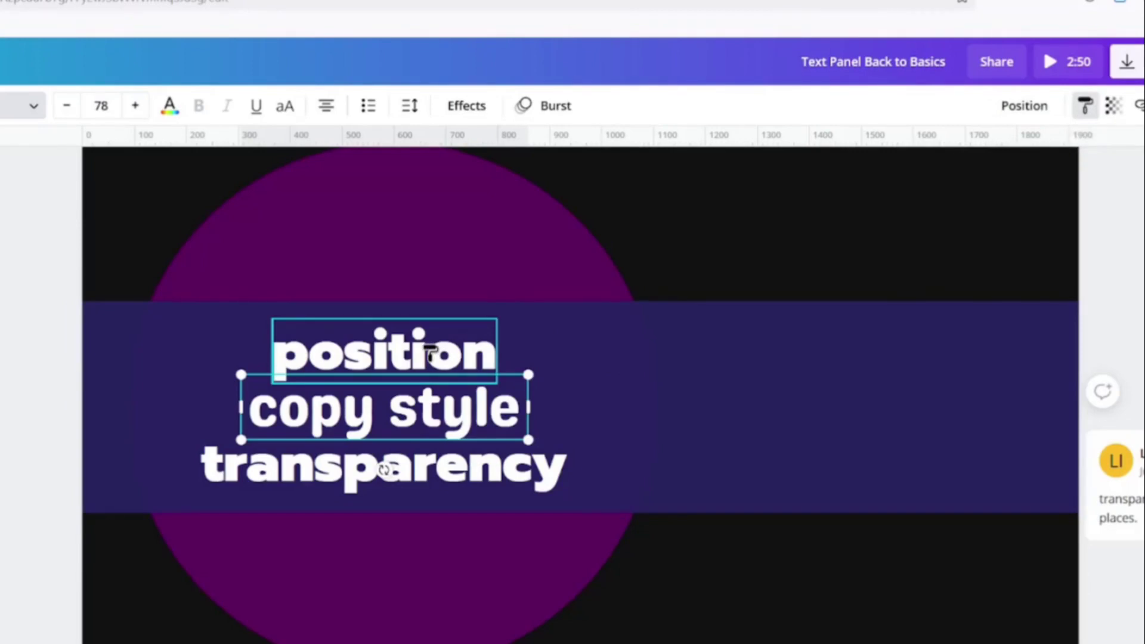
left_click(431, 355)
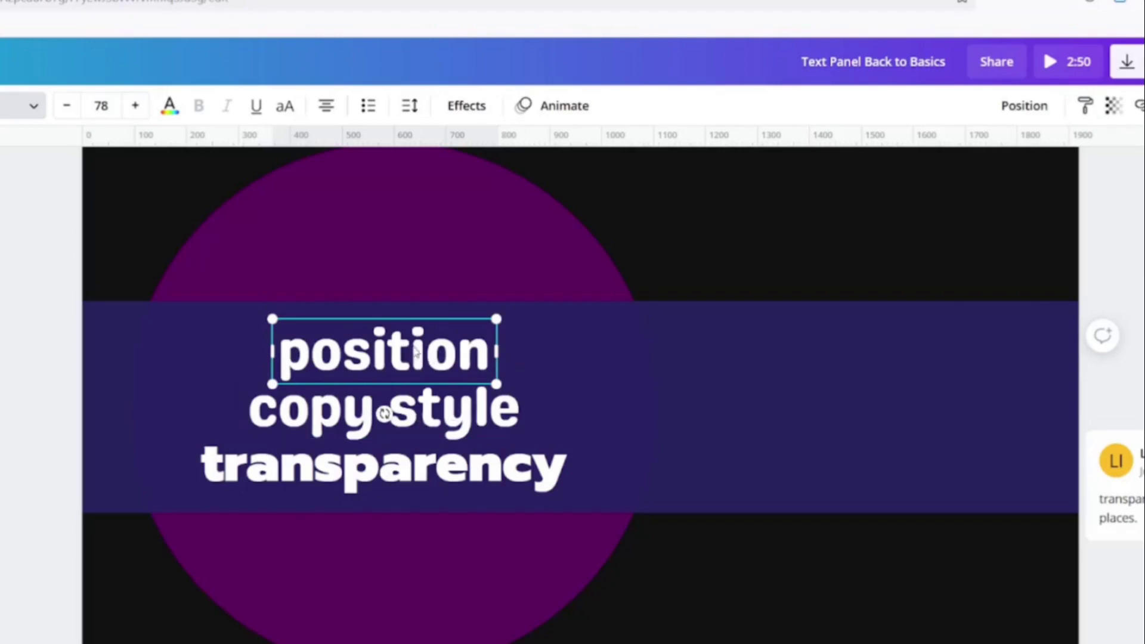
Color the "position" text light pink and turn on underlining for it.
left_click(170, 107)
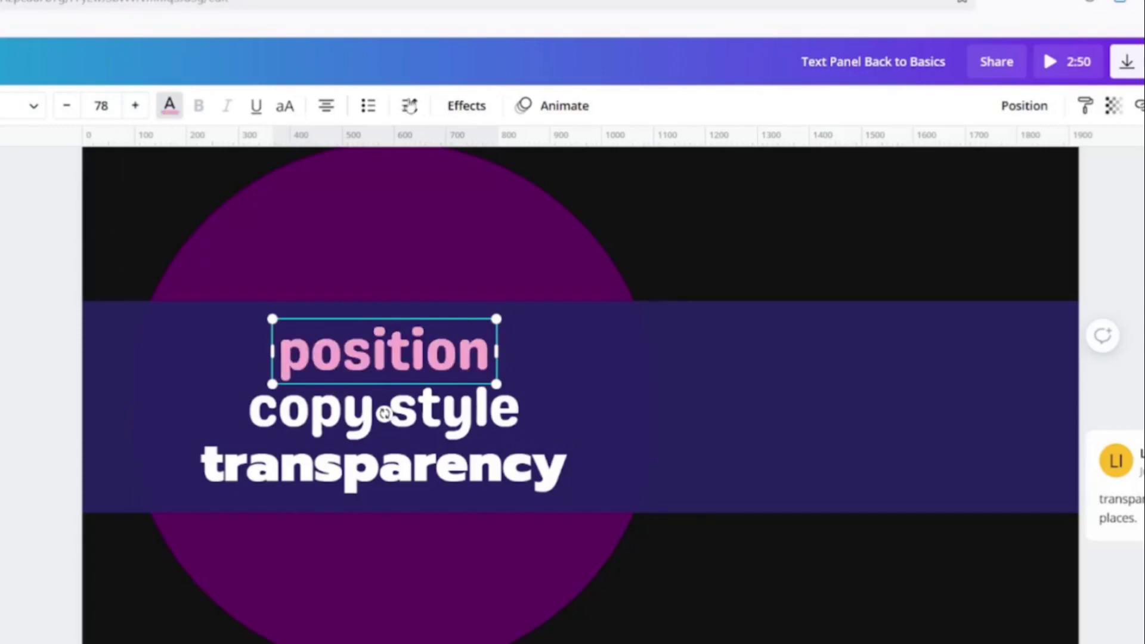
left_click(256, 105)
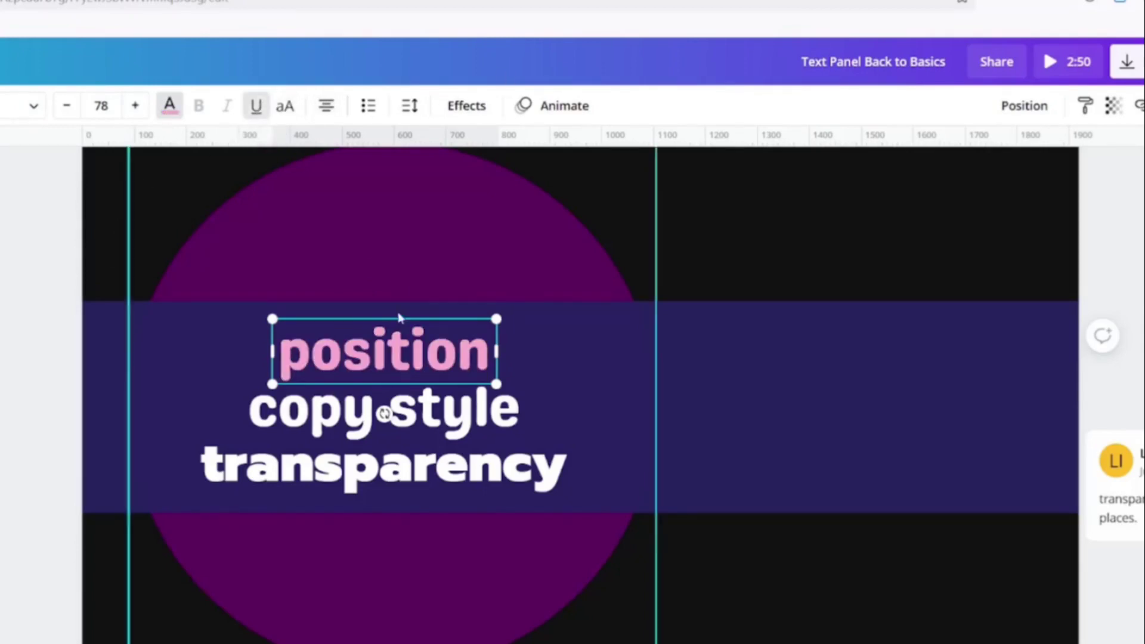
Underline the "position" text, set it in uppercase, and widen its text box so the word fits on one line.
double_click(388, 341)
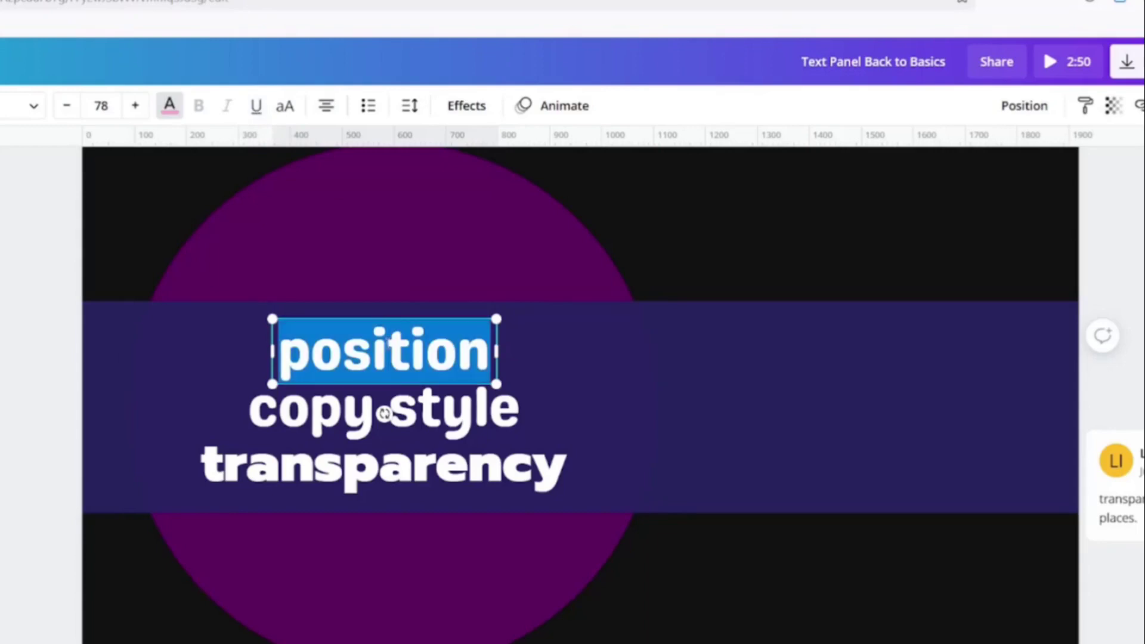
left_click(256, 105)
left_click(285, 107)
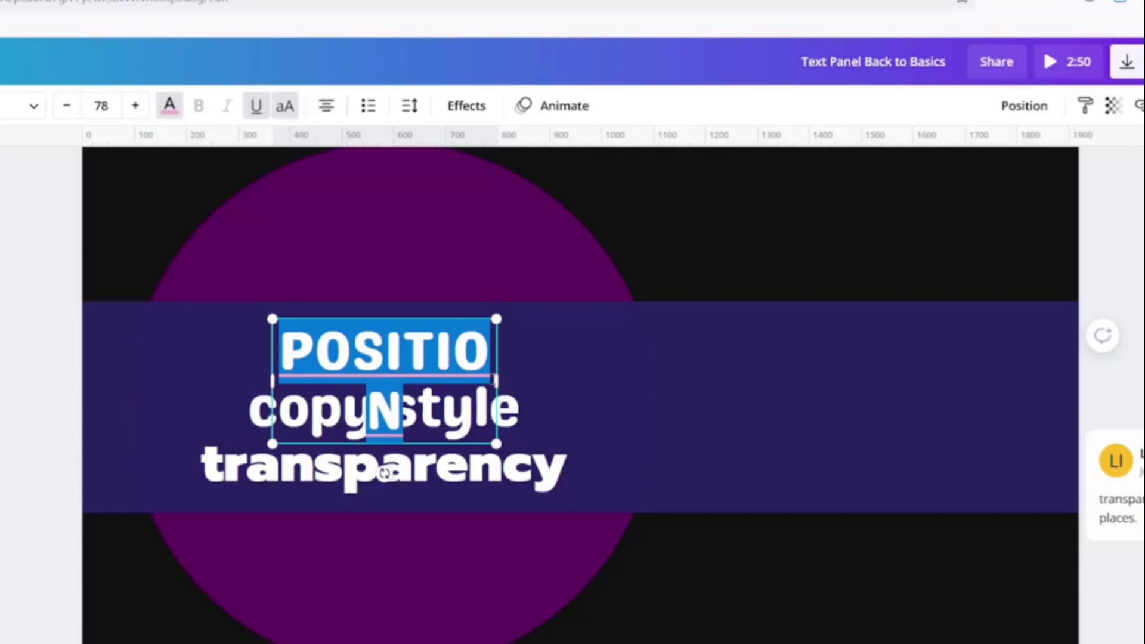
left_click_drag(497, 379, 529, 377)
left_click(582, 383)
left_click(477, 370)
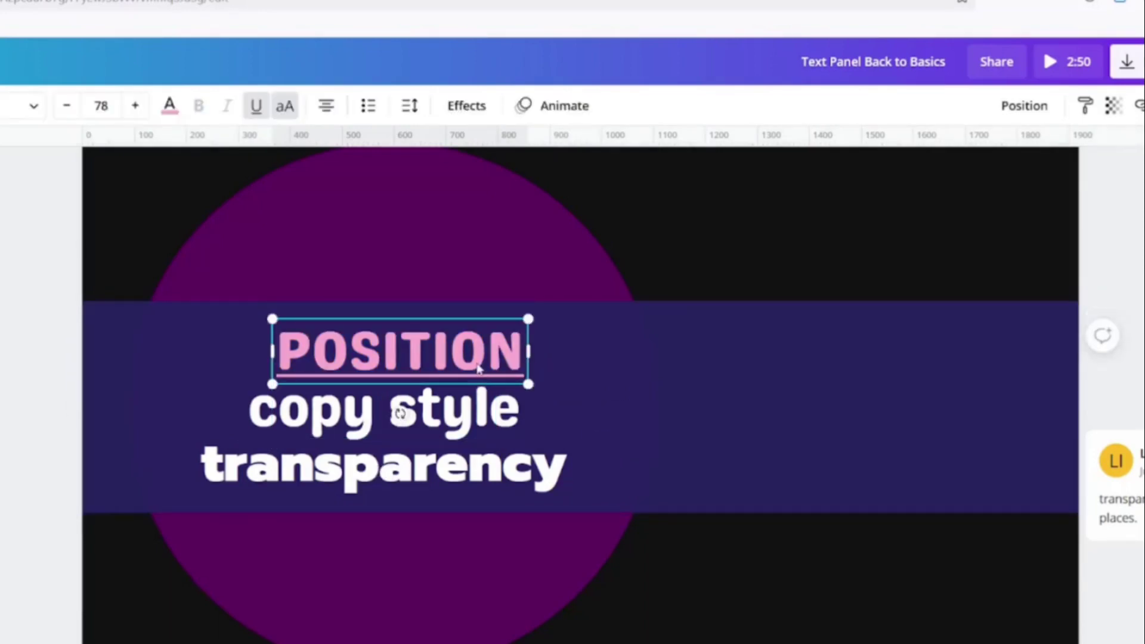
Copy the style of the "POSITION" text onto the "copy style" text and widen its box to fit one line.
left_click(1086, 109)
left_click(485, 416)
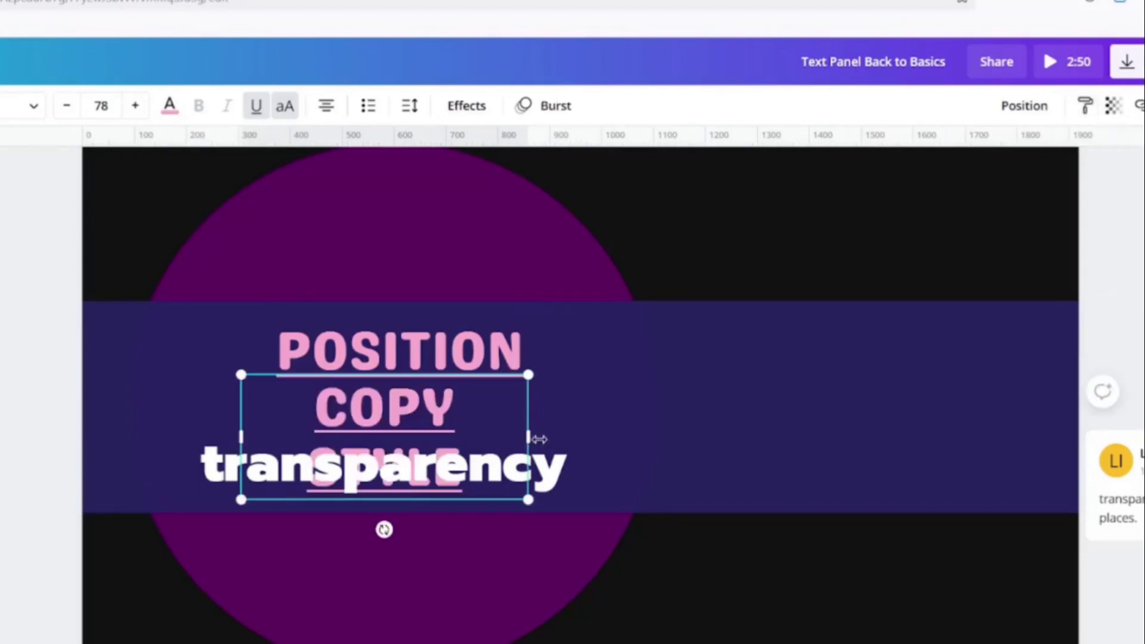
left_click_drag(529, 439, 591, 437)
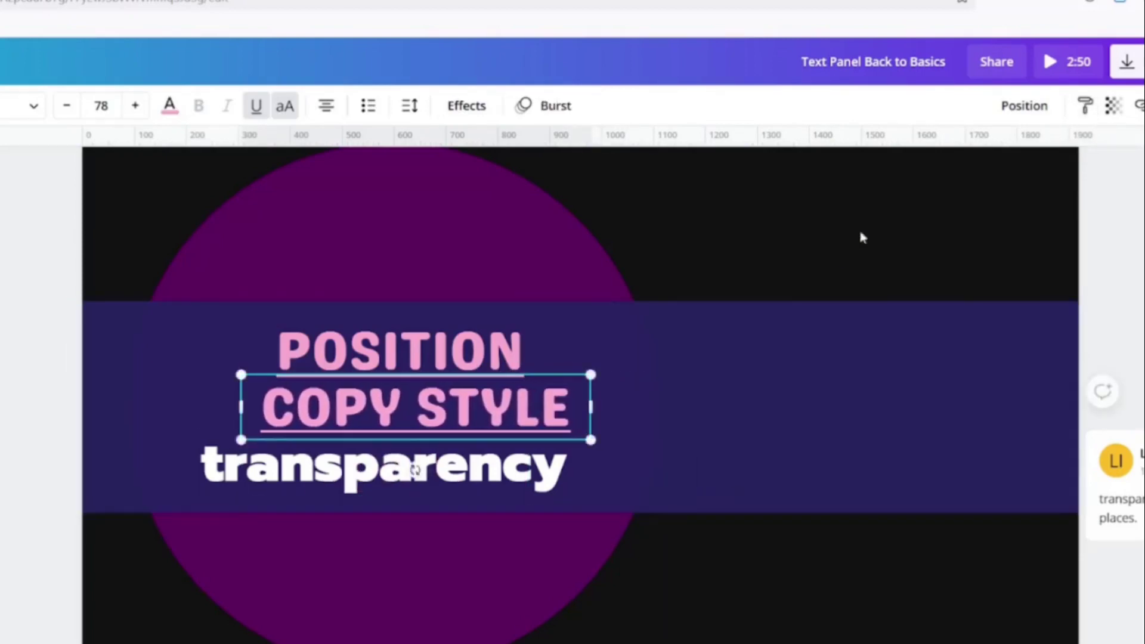
Copy the "COPY STYLE" text's style onto the "transparency" text and widen its text box to fit one line.
left_click(1086, 105)
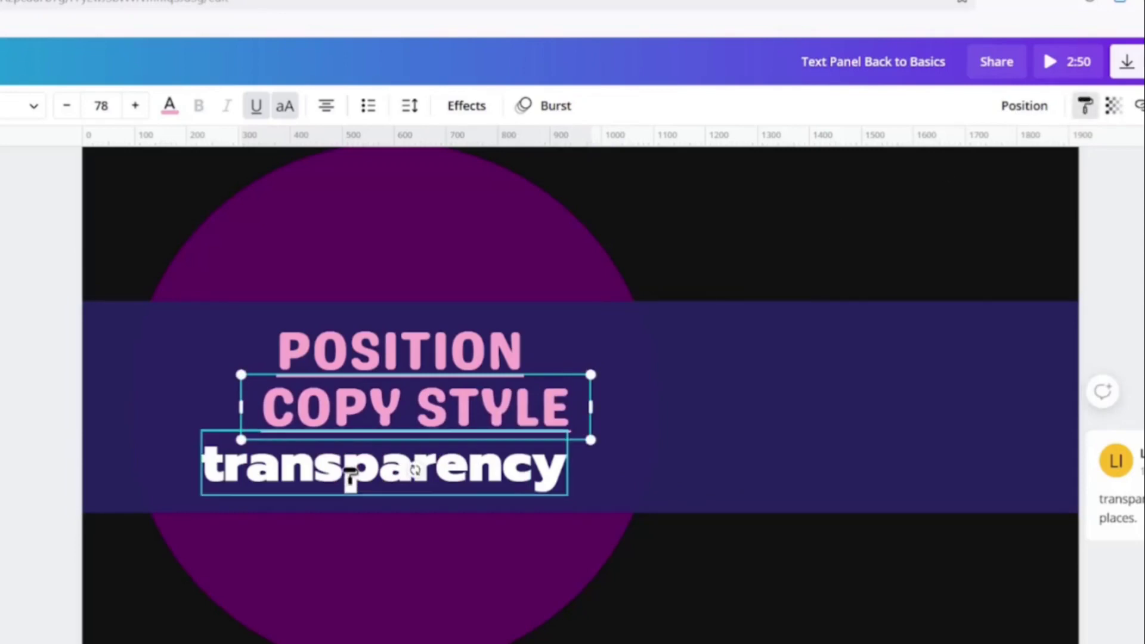
left_click(352, 474)
left_click_drag(566, 499, 668, 491)
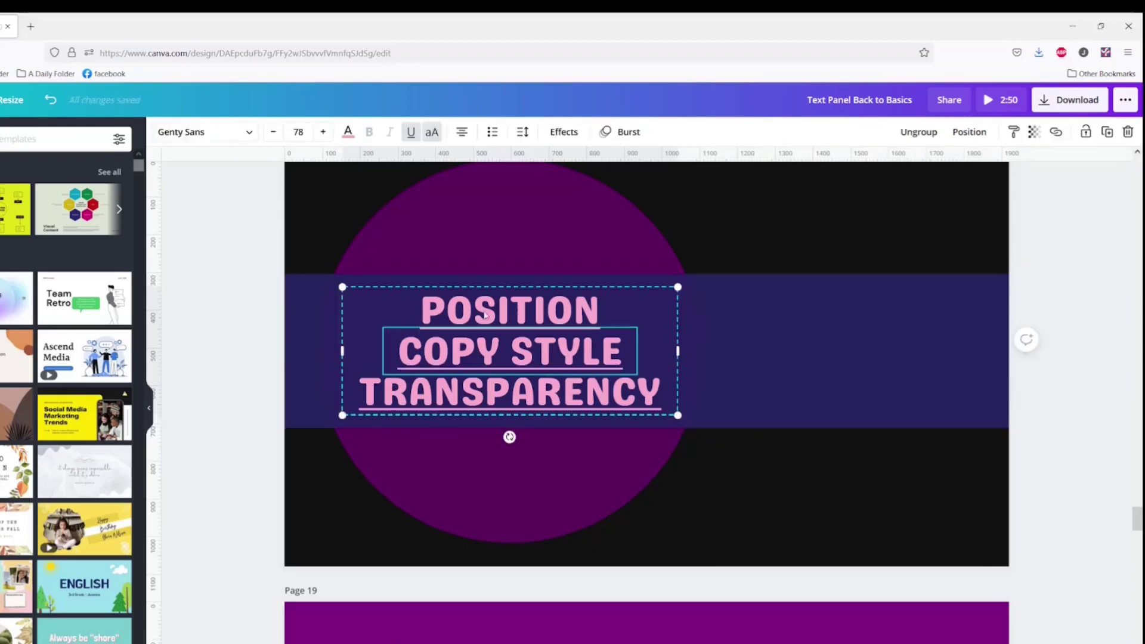
Set the transparency of the "POSITION" text to 21.
double_click(484, 310)
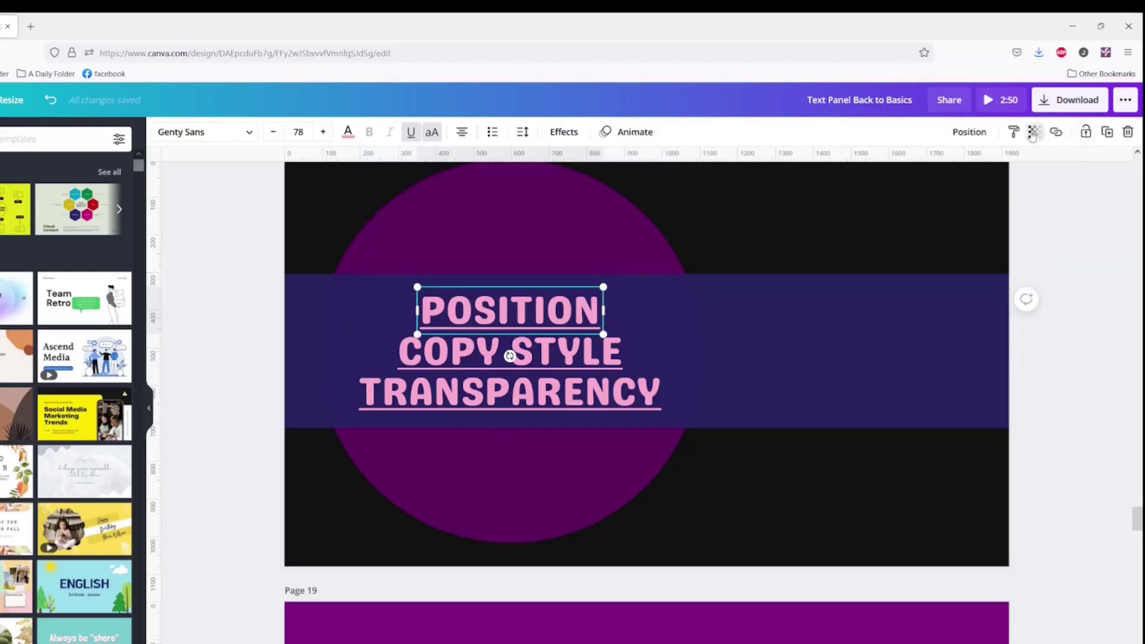
left_click(1033, 132)
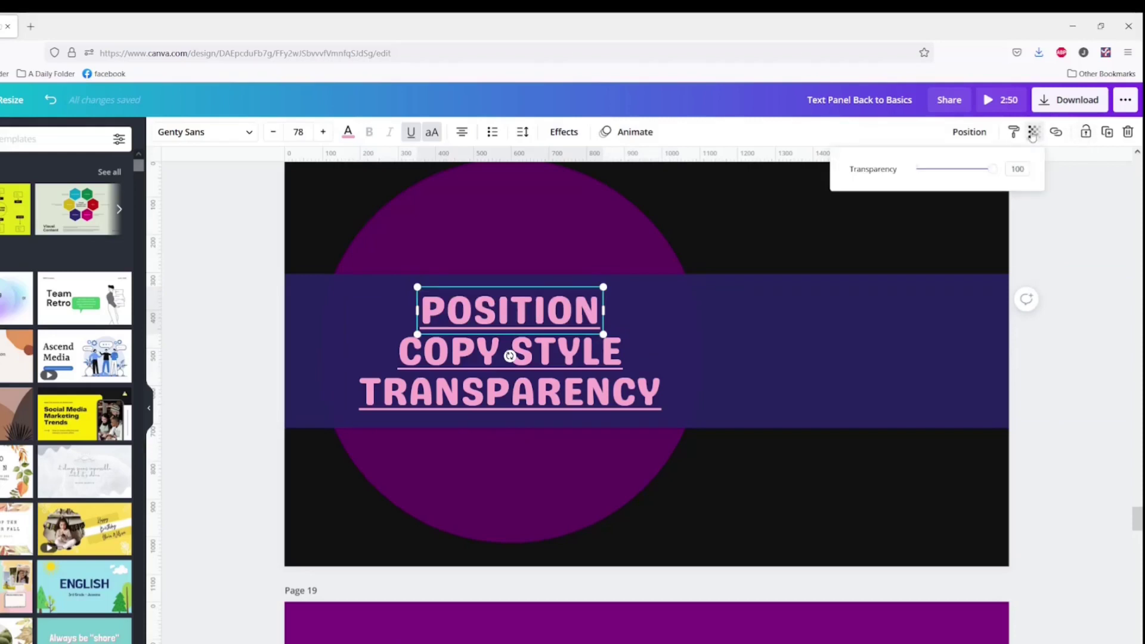
left_click_drag(993, 172, 932, 170)
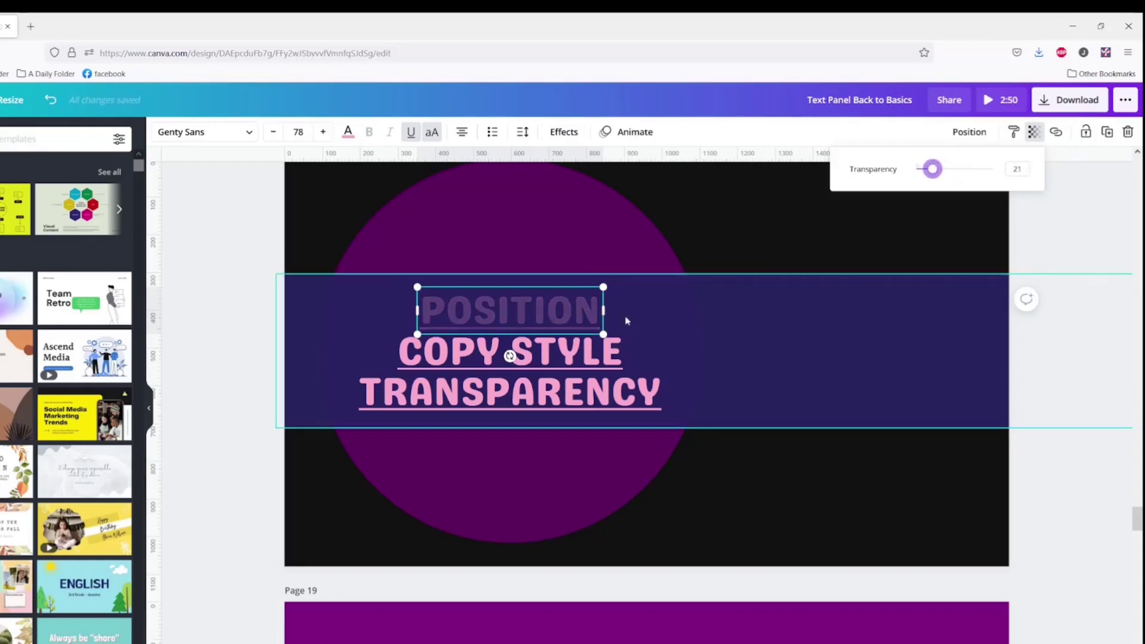
left_click(590, 348)
right_click(593, 347)
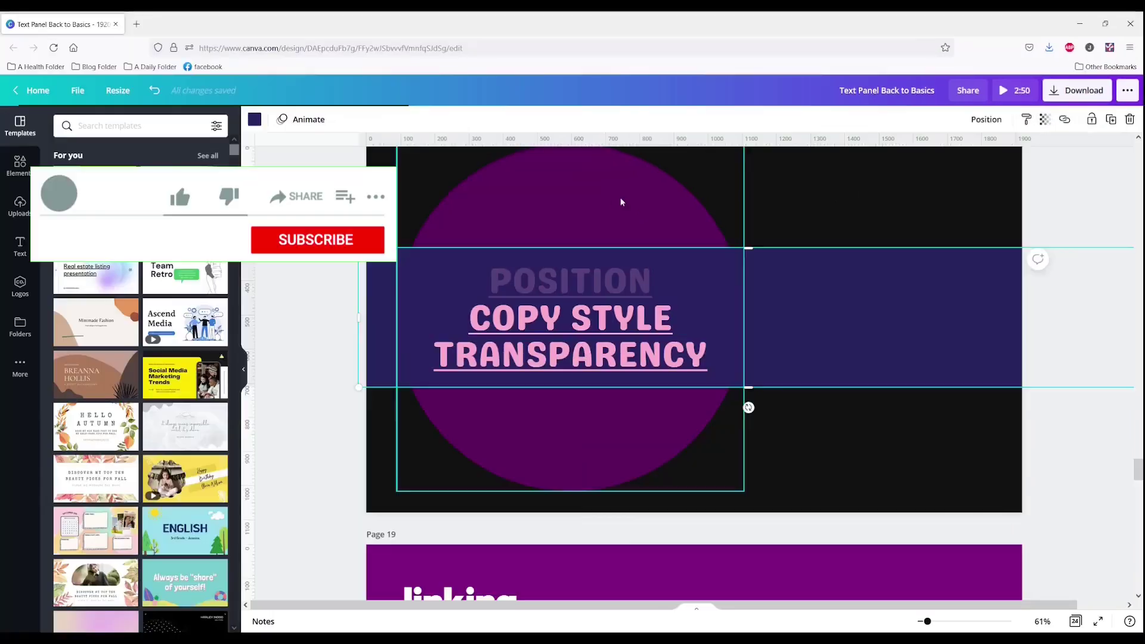
left_click(621, 202)
left_click(862, 291)
right_click(864, 291)
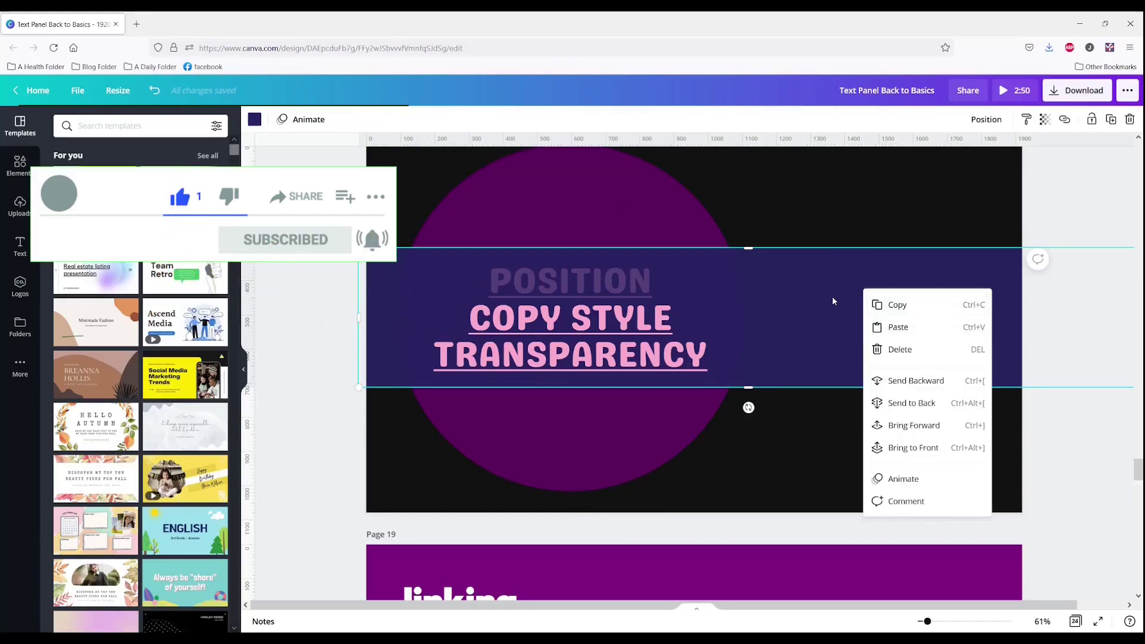
Set the transparency of the "COPY STYLE" text to 34 and of the "TRANSPARENCY" text to 45.
left_click(656, 319)
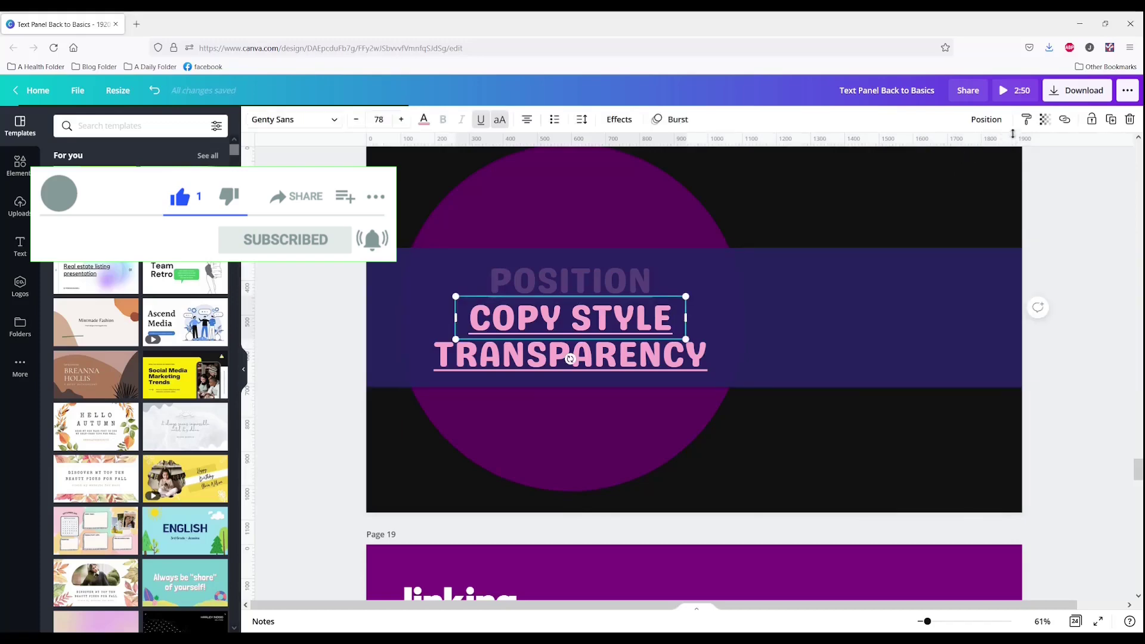
left_click(1046, 119)
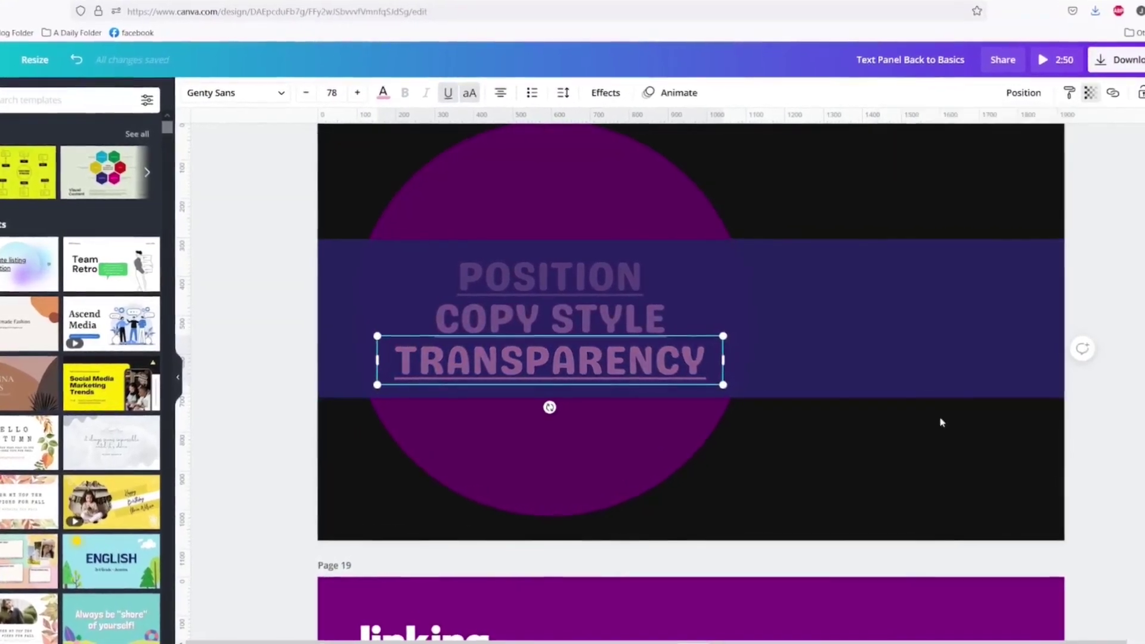
left_click(944, 420)
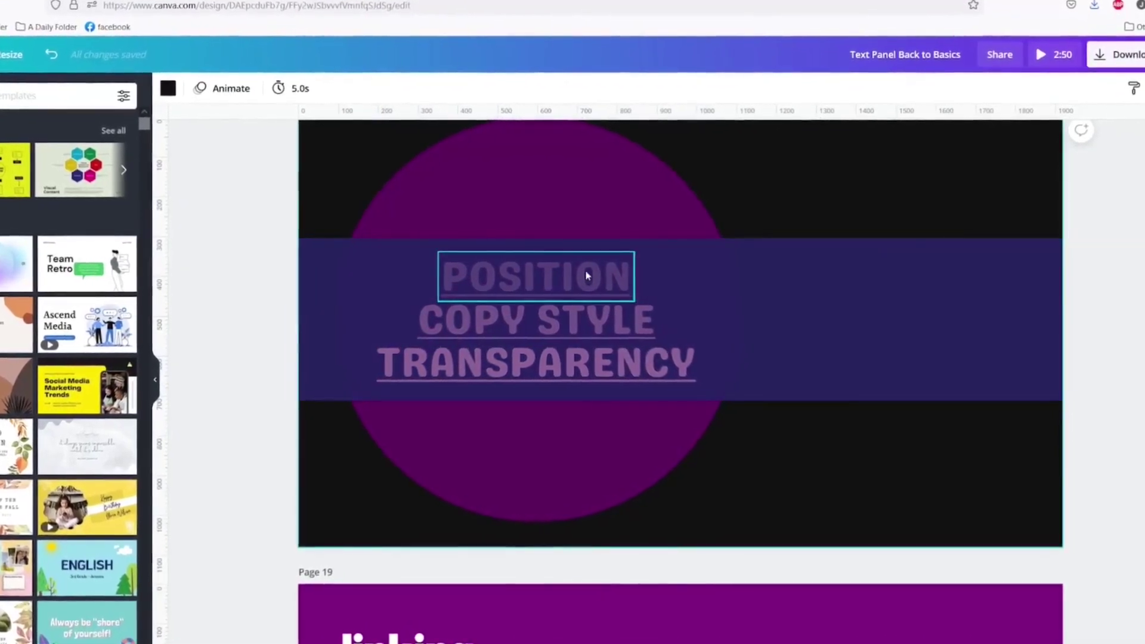
Set the transparency of the "POSITION" text to exactly 20.
left_click(591, 276)
left_click(1089, 87)
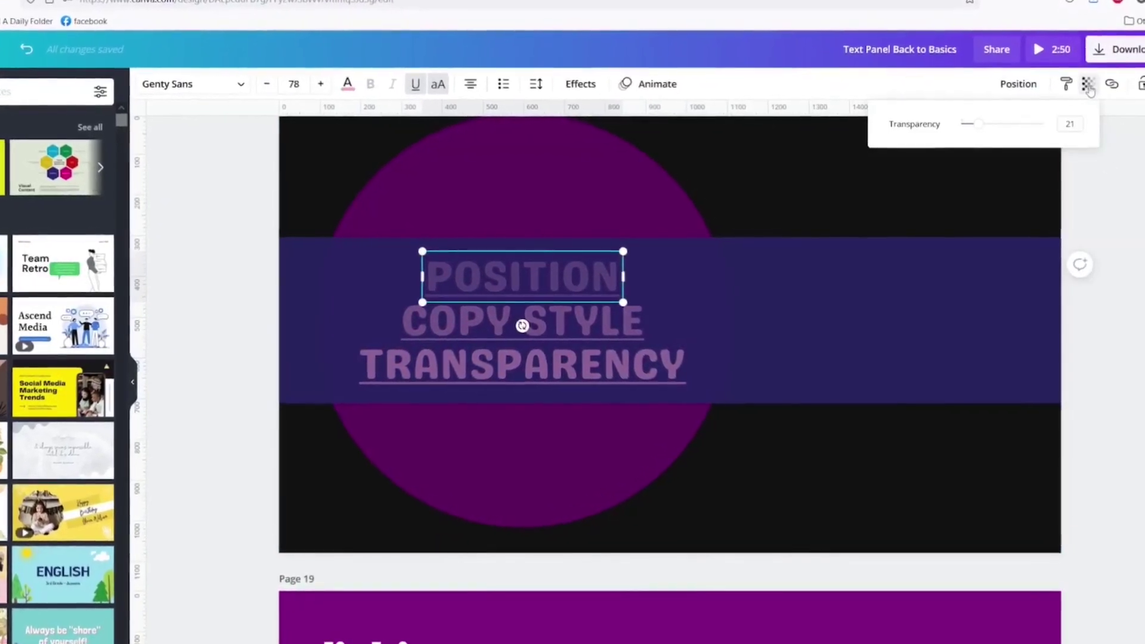
left_click_drag(1064, 123, 1099, 122)
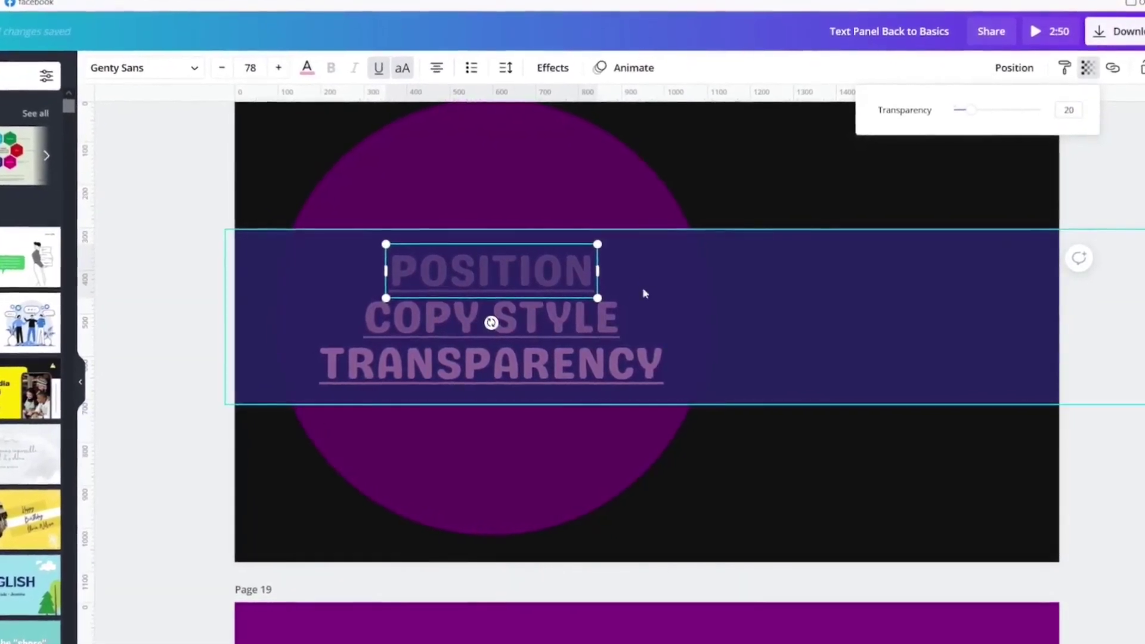
Adjust the transparency value of the "COPY STYLE" text.
left_click(600, 324)
left_click(1088, 65)
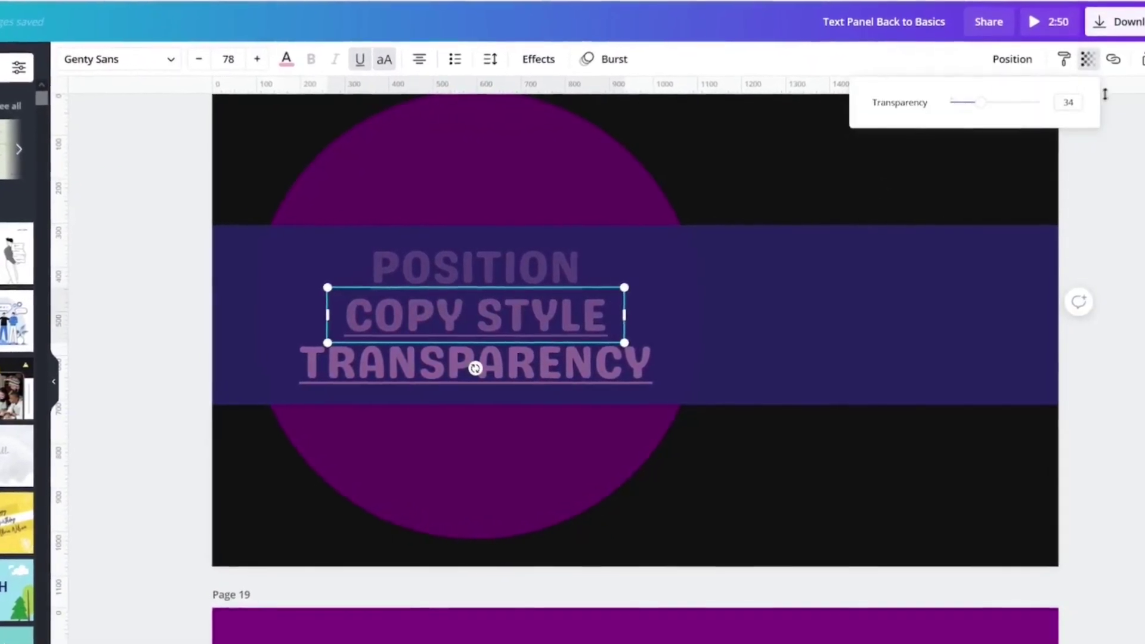
left_click_drag(1066, 97, 1091, 104)
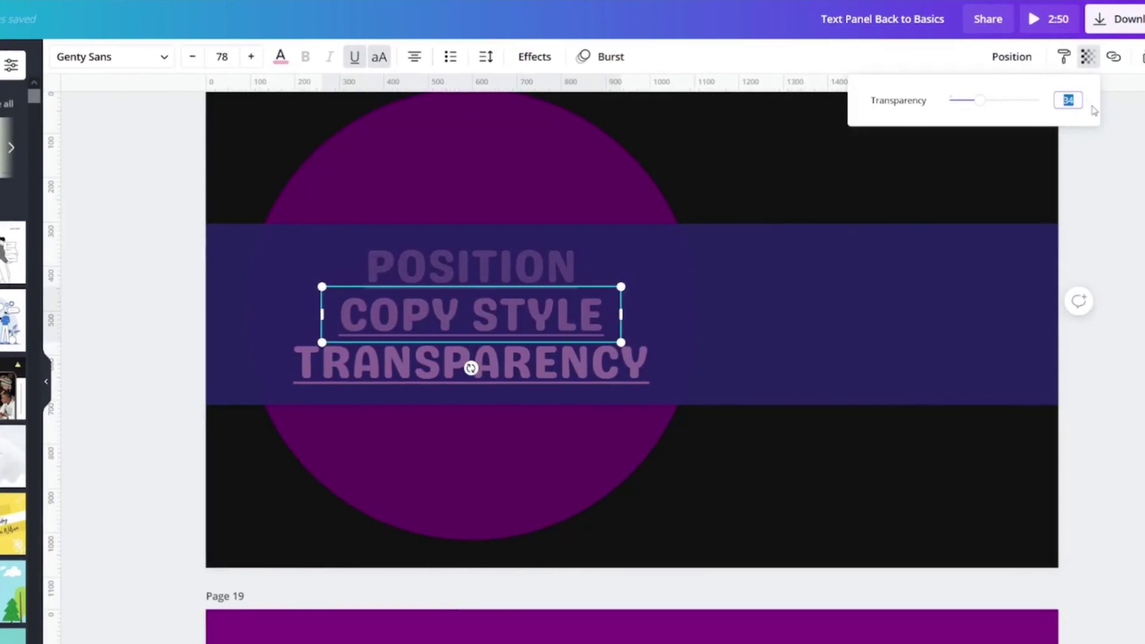
Set the transparency of the "TRANSPARENCY" text to 60.
left_click(620, 371)
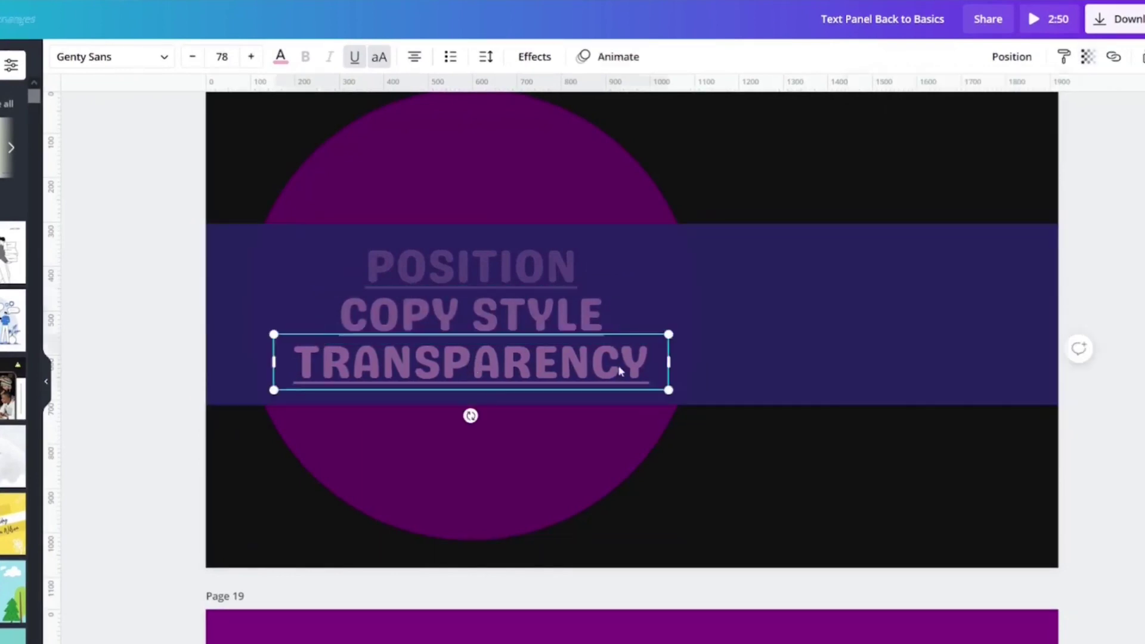
left_click(1088, 58)
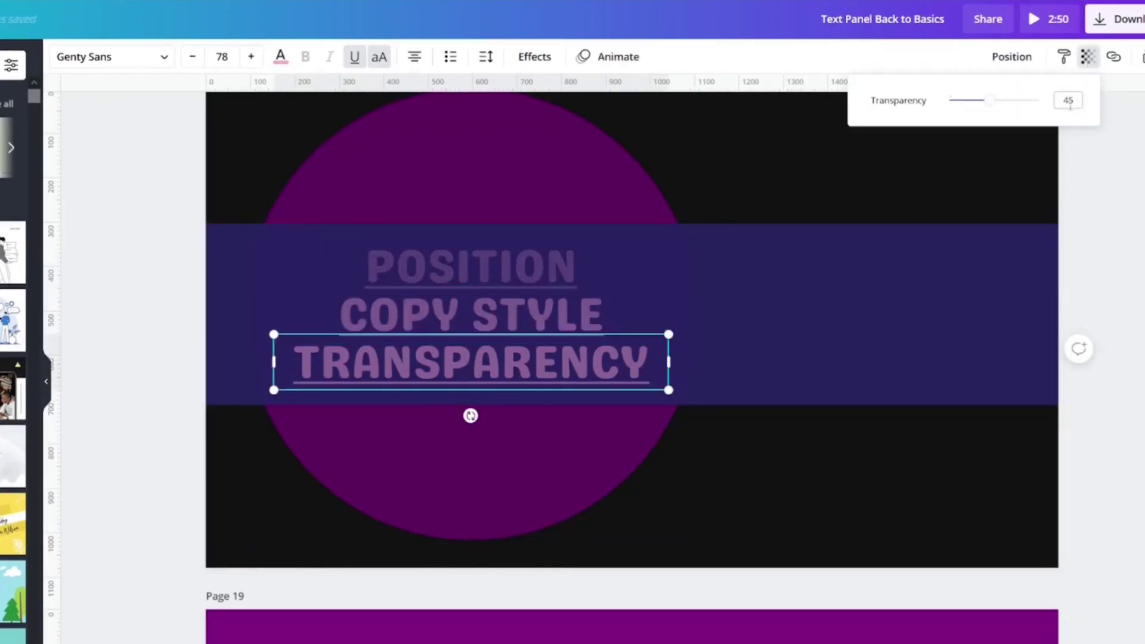
type("60")
key("Return")
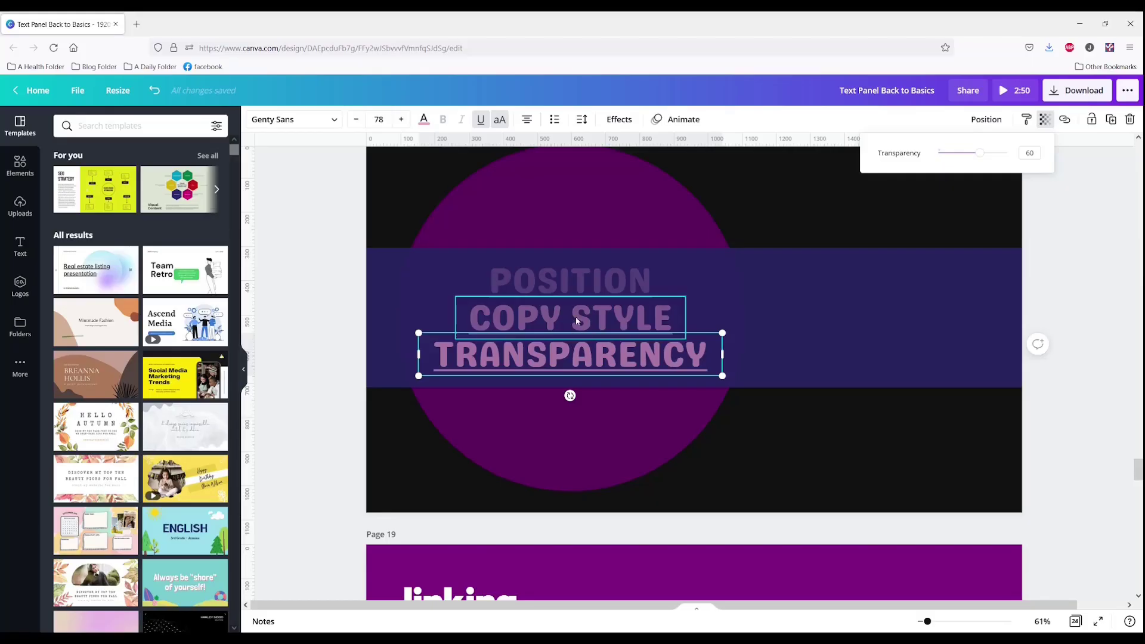
Move the "COPY STYLE" and "TRANSPARENCY" texts together onto the black area below the blue band, beside the circle.
left_click(500, 314, "shift")
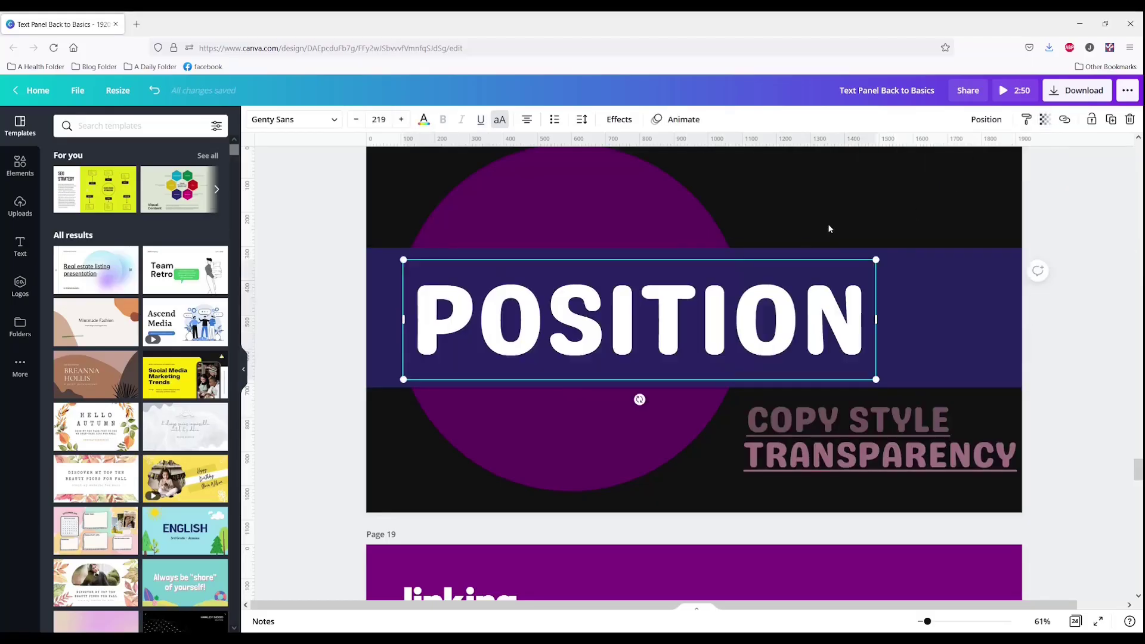
left_click(811, 188)
Browse the design pages offered as link targets for the "POSITION" text, but link it to likeitornotyt.weebly.com.
left_click(783, 284)
left_click(1065, 120)
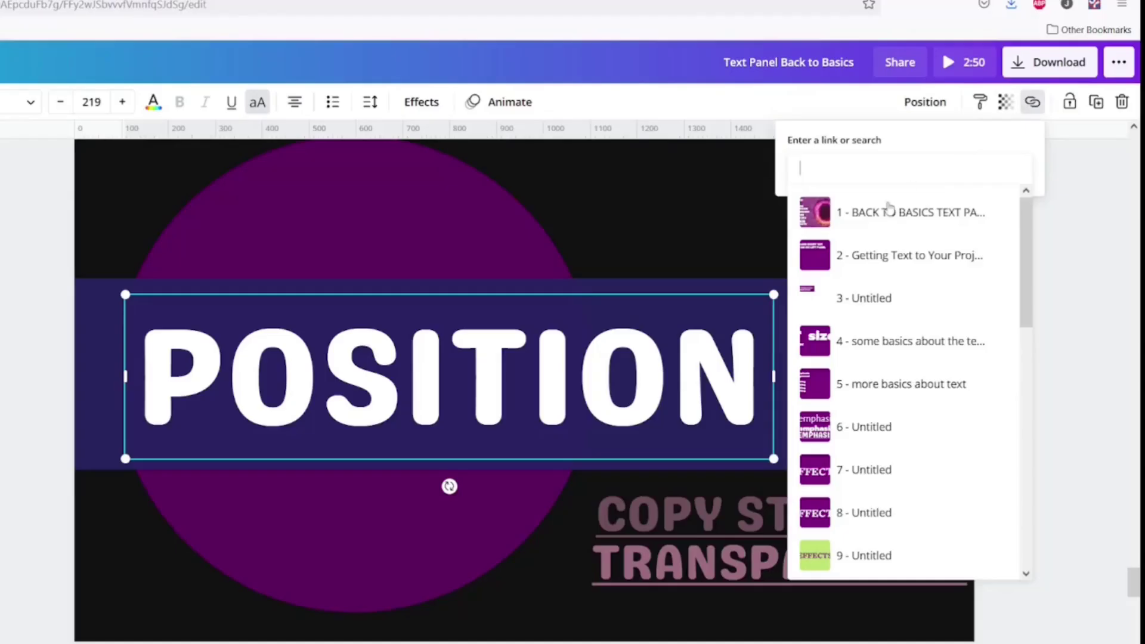
scroll(949, 218, "down", 5)
scroll(875, 238, "down", 5)
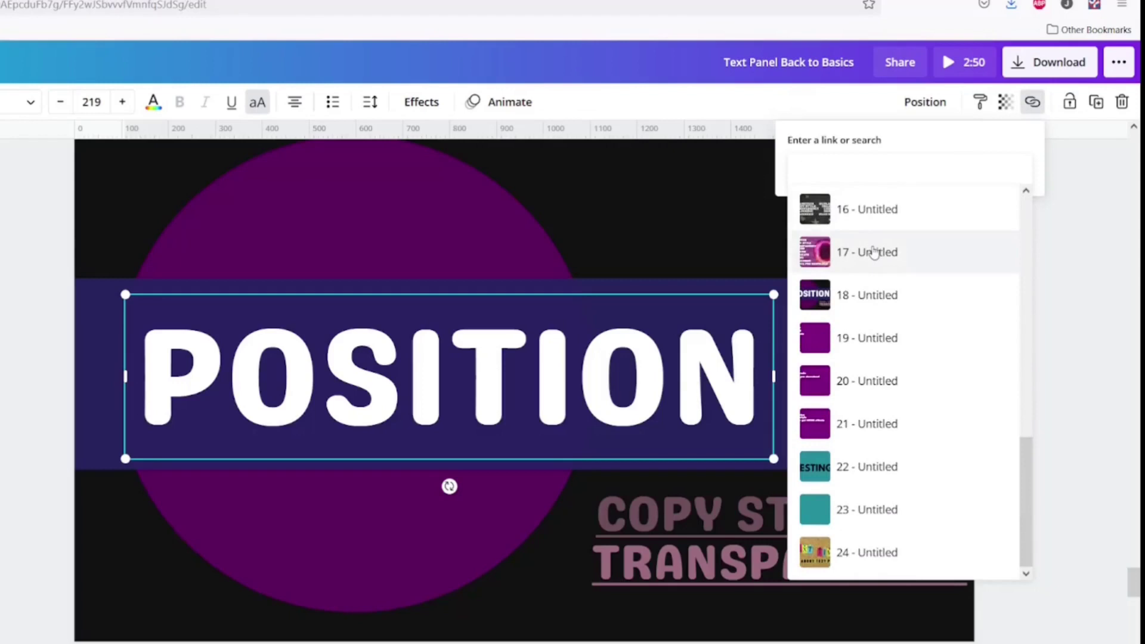
scroll(872, 252, "up", 10)
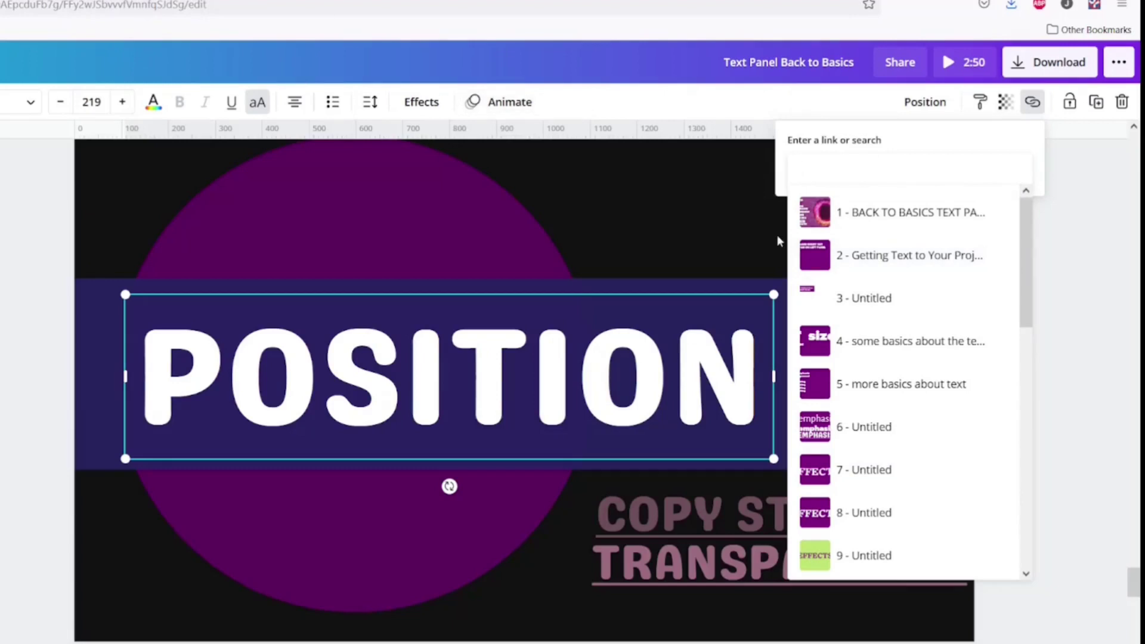
type("likeitornotyt.weebly.com")
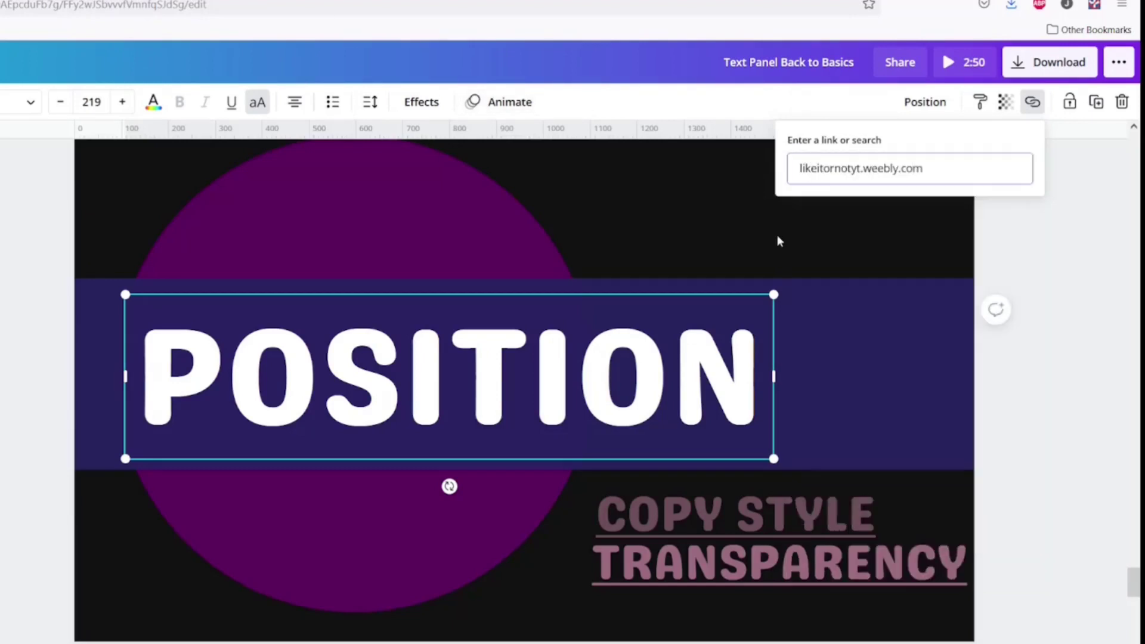
key("Return")
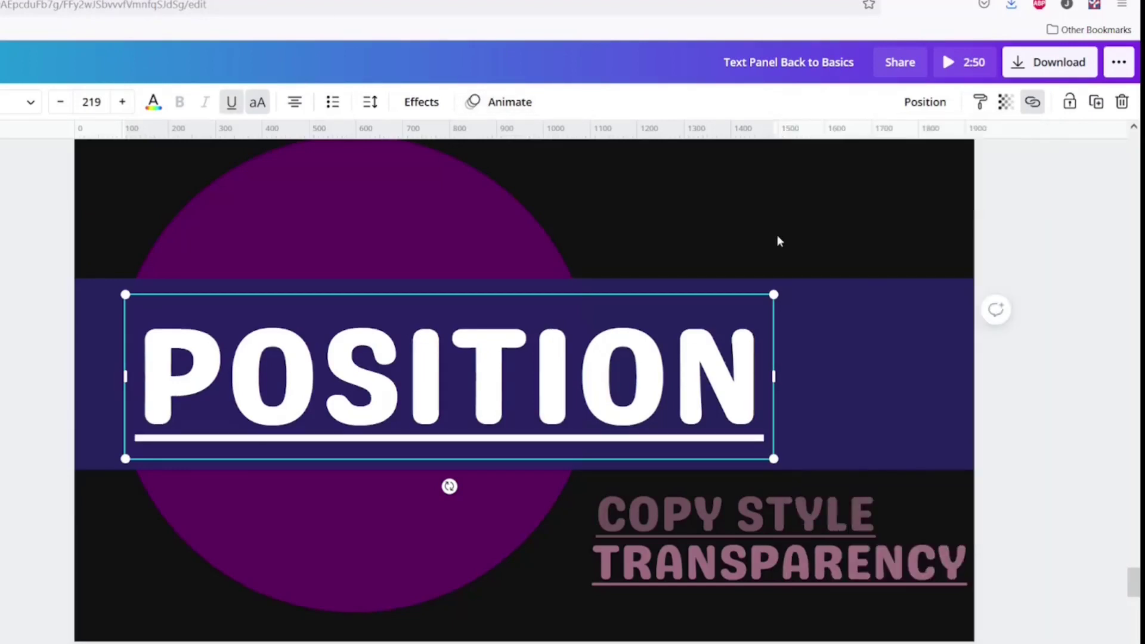
Review the file types available for downloading the design.
left_click(1050, 62)
left_click(1000, 169)
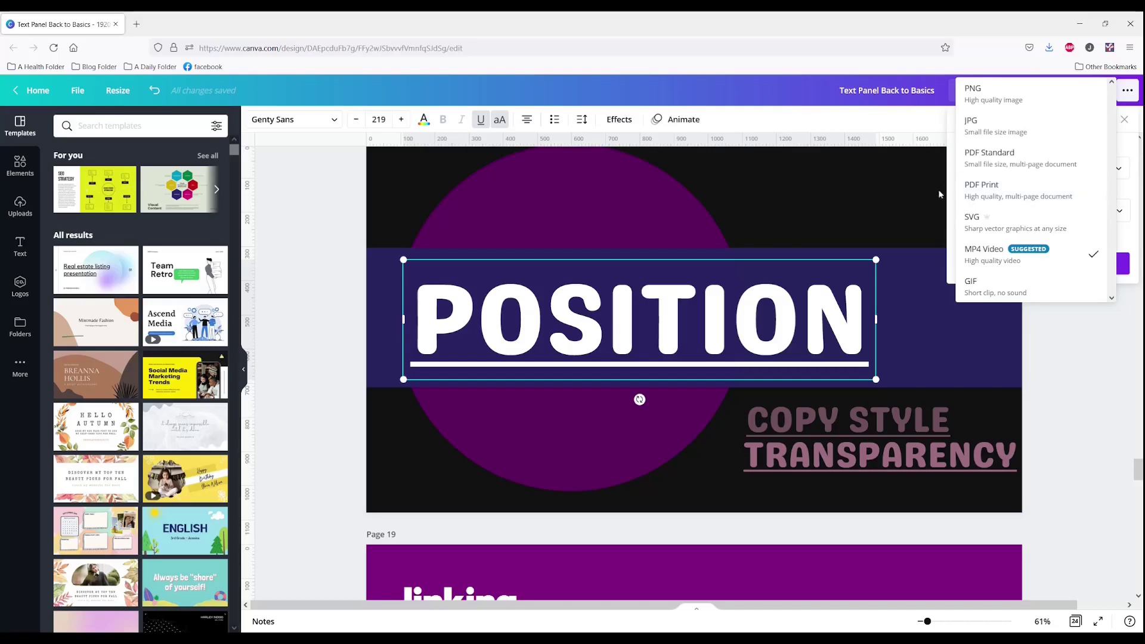
key("Escape")
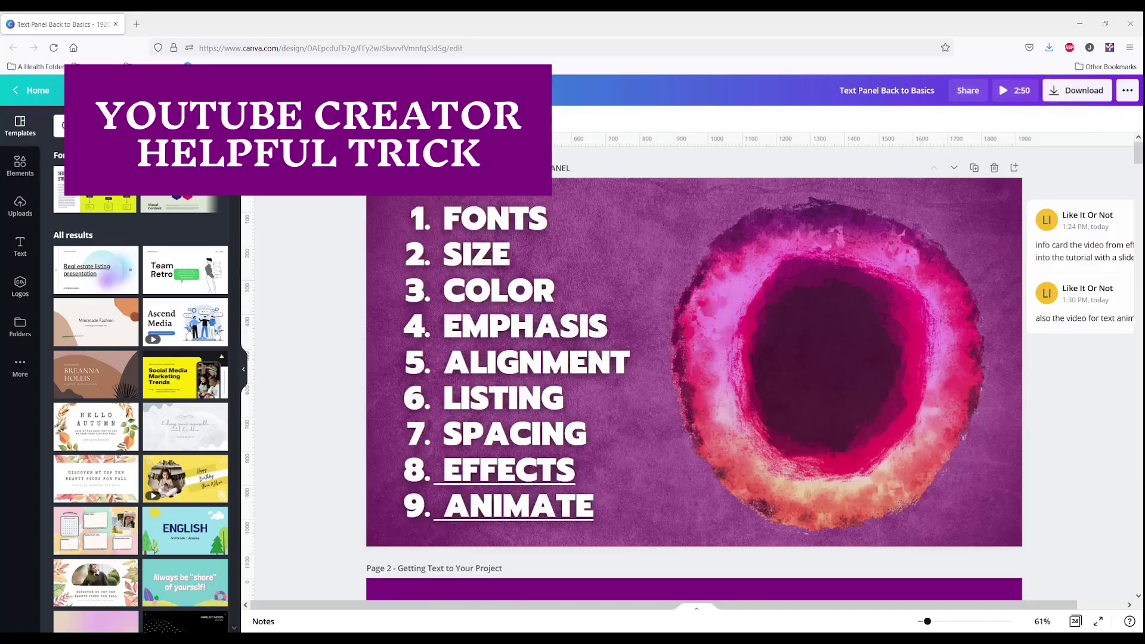
Inspect the link on the word "EFFECTS" in page 1's numbered list and open its linked YouTube video.
left_click(504, 473)
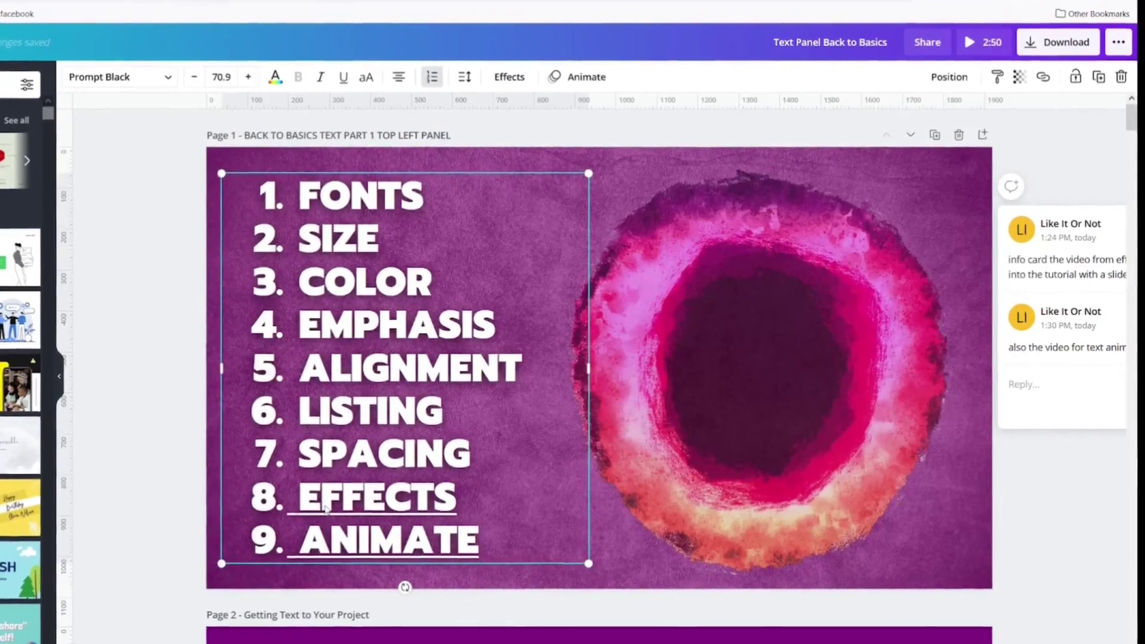
left_click(349, 498)
double_click(338, 504)
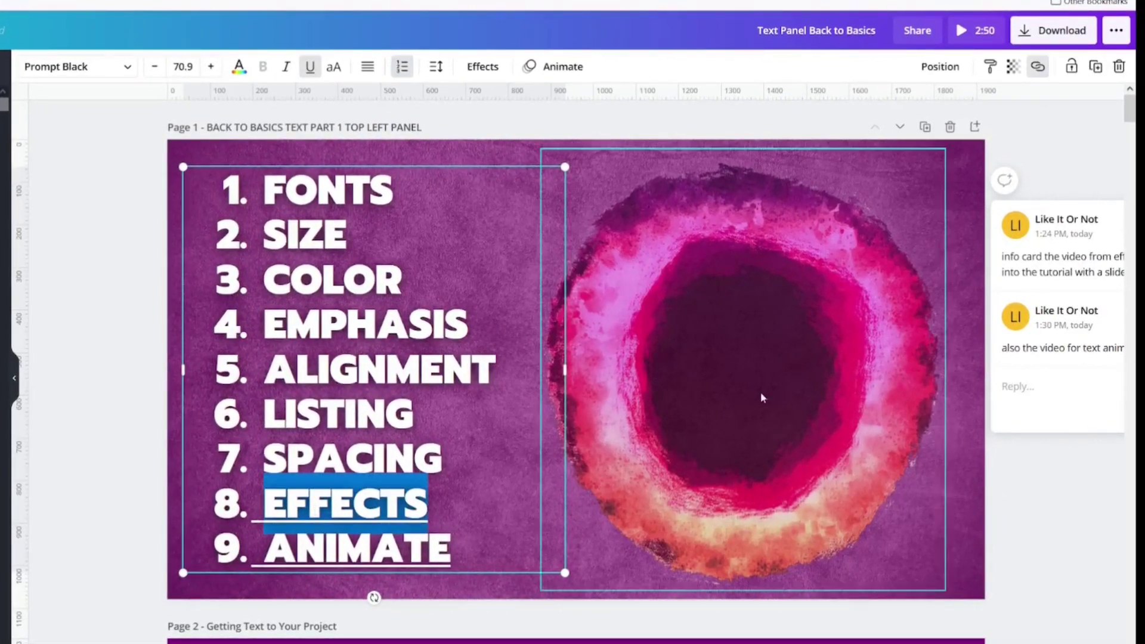
left_click(1038, 67)
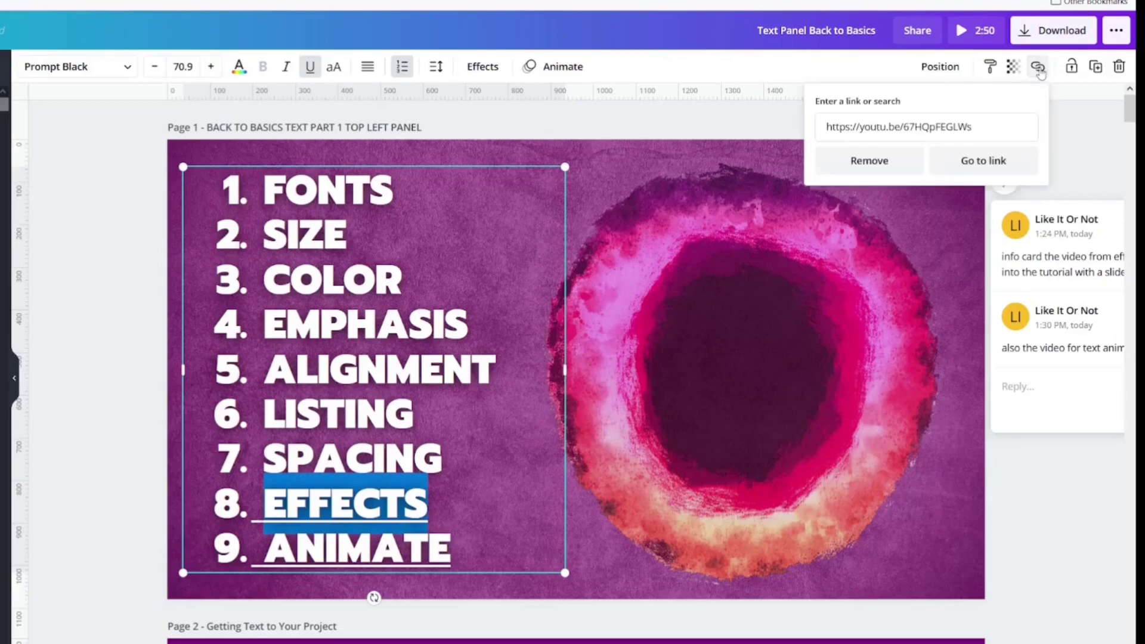
left_click(859, 126)
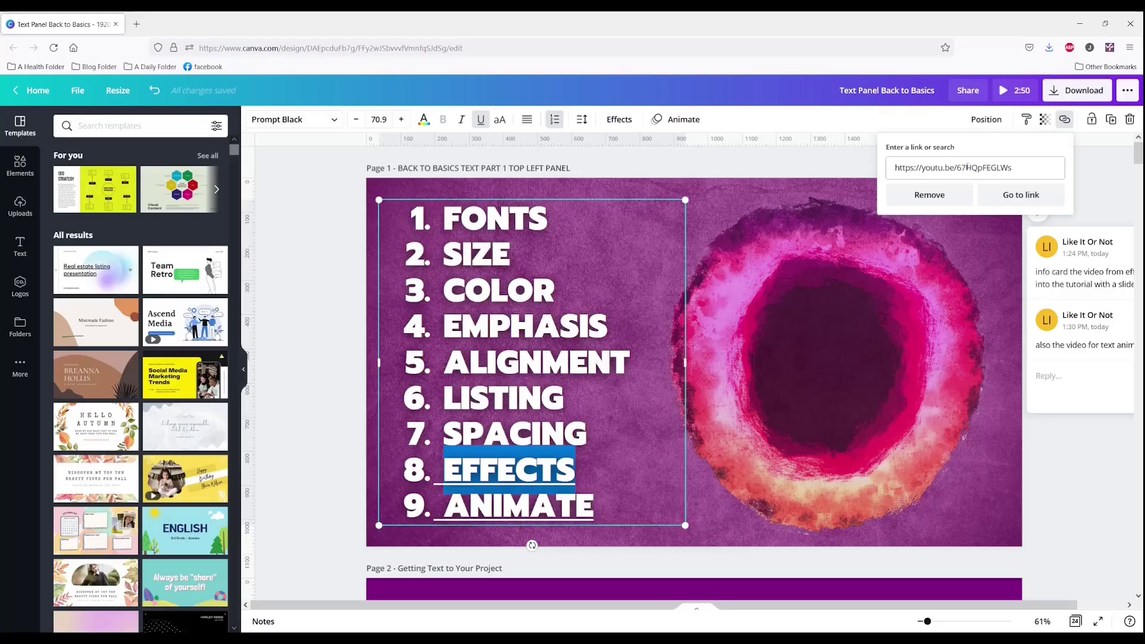
left_click(1033, 197)
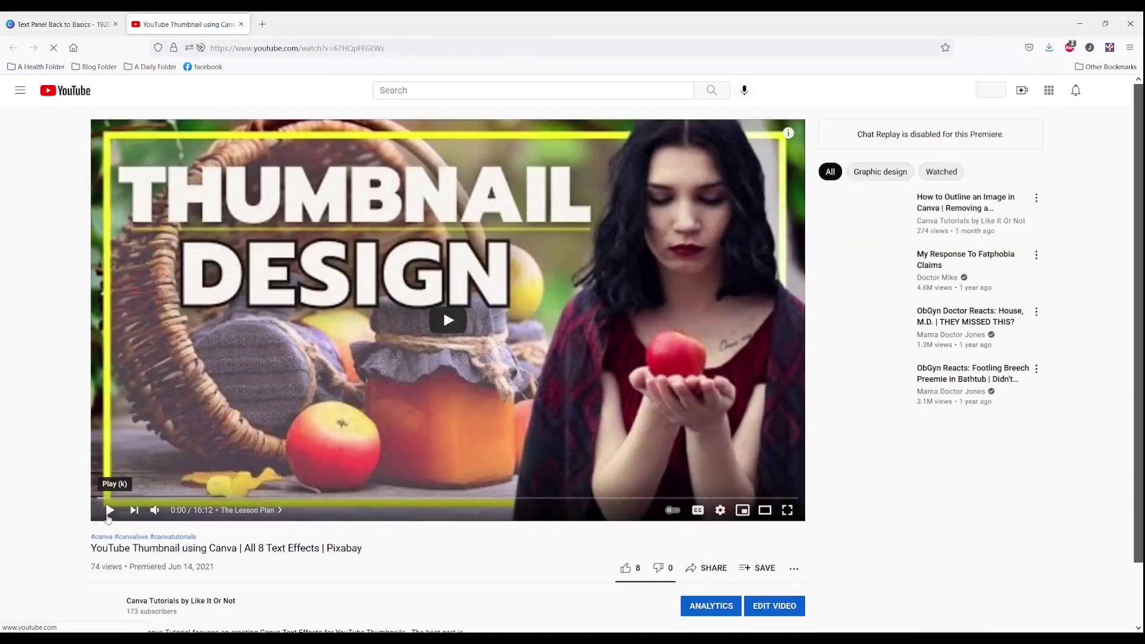
Look over the YouTube page of the linked thumbnail design video.
scroll(113, 530, "down", 2)
scroll(126, 543, "up", 2)
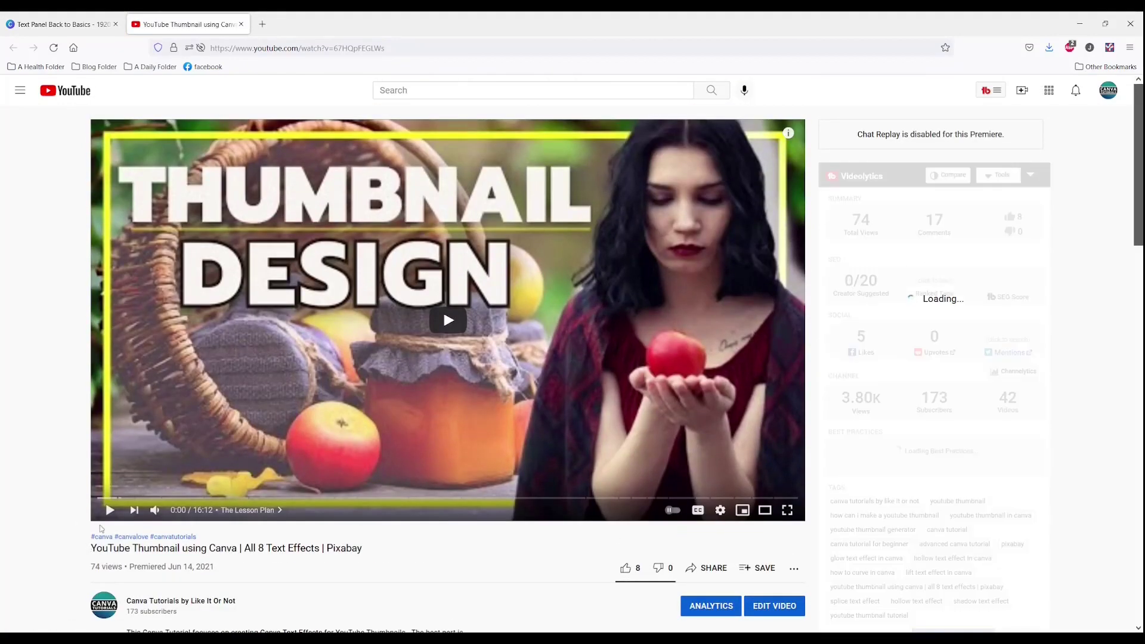
scroll(71, 535, "down", 3)
scroll(156, 512, "up", 3)
scroll(157, 512, "down", 10)
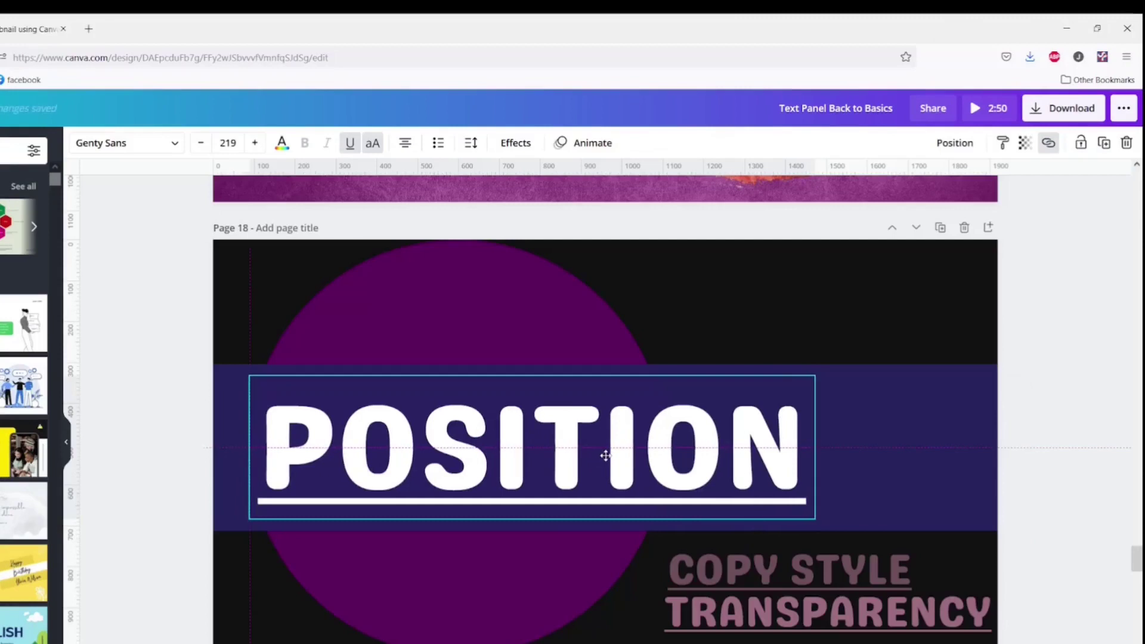
Lock the "POSITION" text on page 18 in place and test selecting it.
left_click(605, 456)
left_click(699, 470)
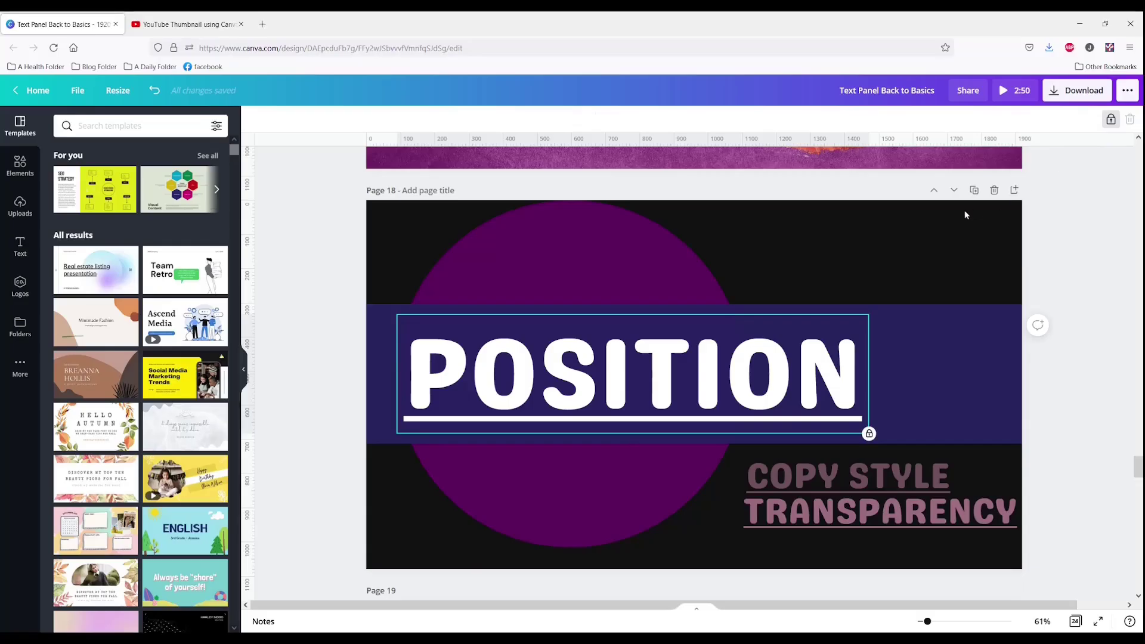
left_click(823, 400)
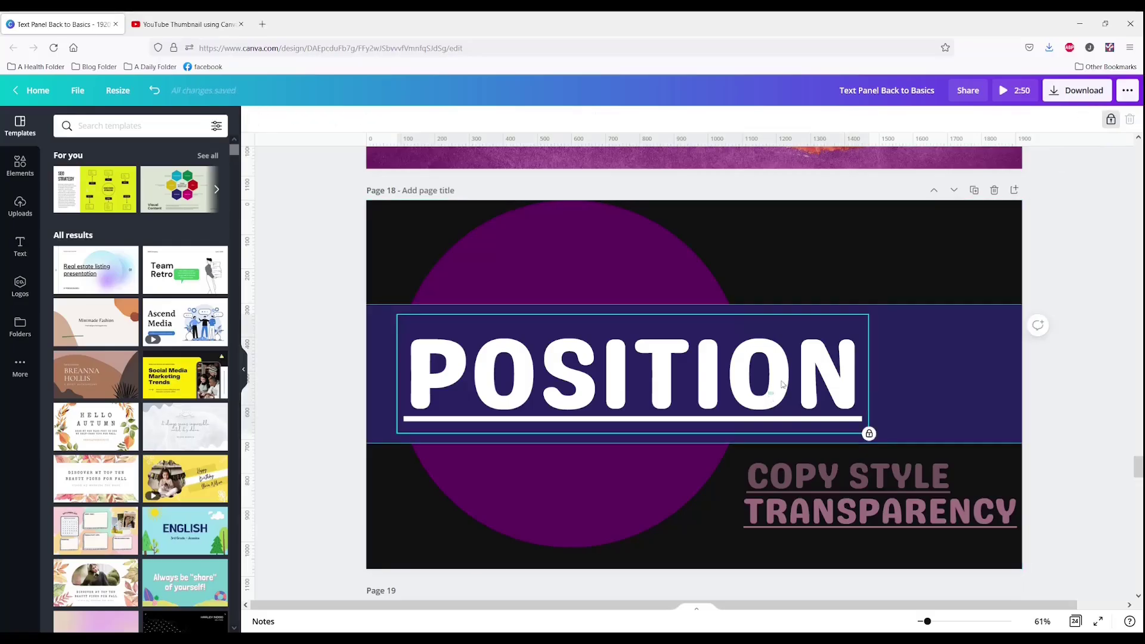
Move the blue band behind the locked text and reshape it into two thin stripes around "POSITION".
left_click_drag(748, 404, 719, 463)
left_click(876, 316)
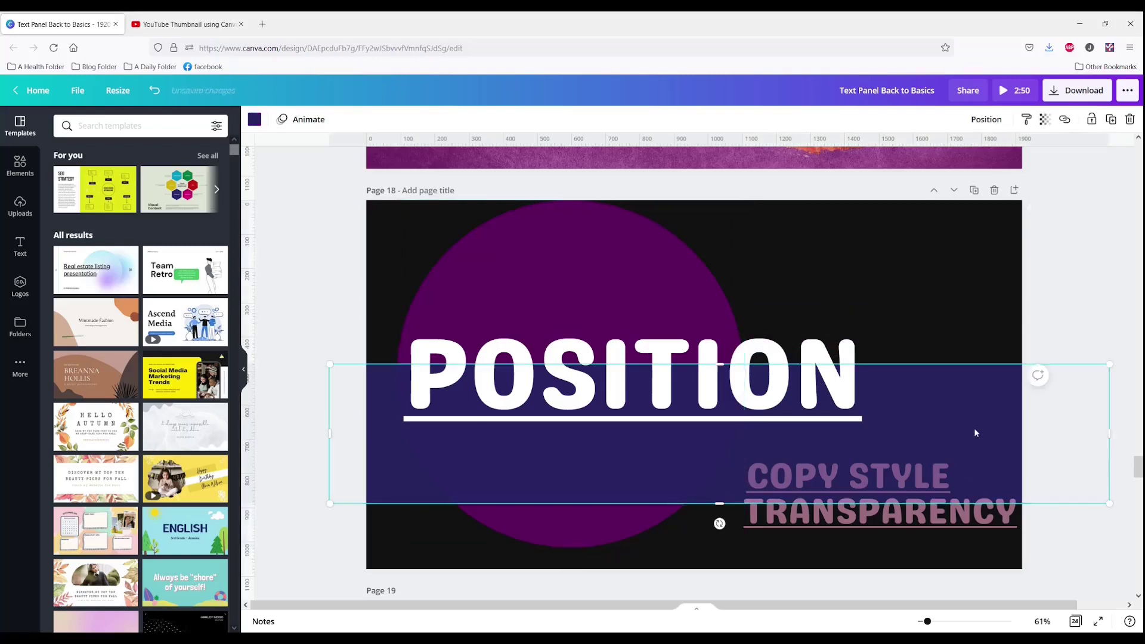
left_click_drag(974, 432, 971, 256)
left_click_drag(713, 191, 720, 268)
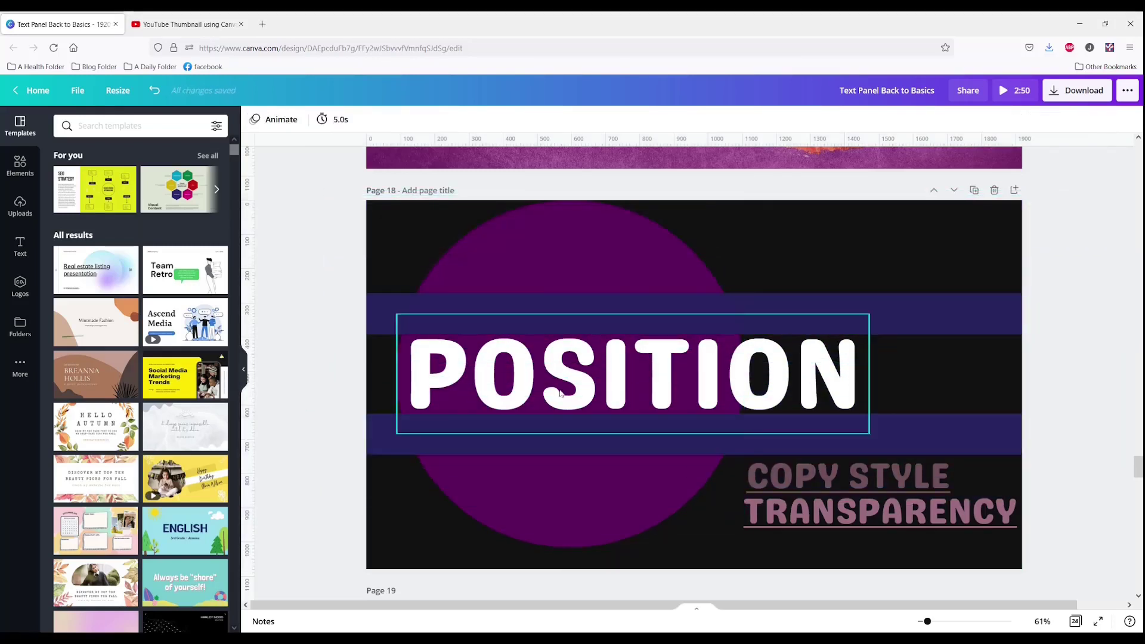
Drag the purple circle out from behind the locked text and align it to the page's center.
left_click(549, 387)
left_click_drag(549, 386, 713, 401)
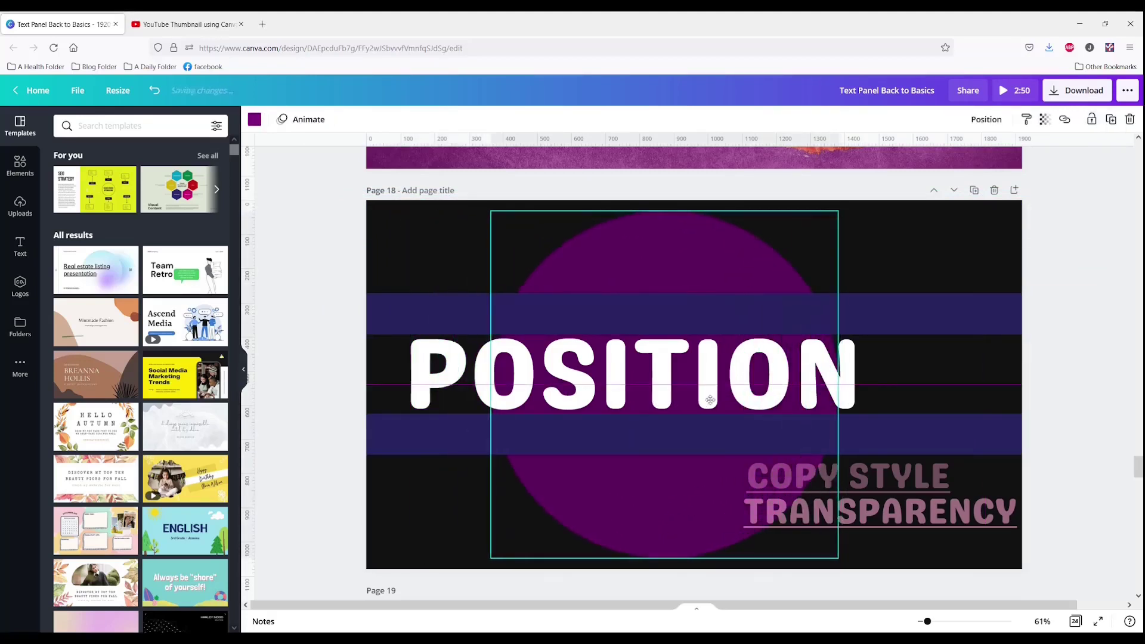
left_click(987, 120)
left_click(931, 244)
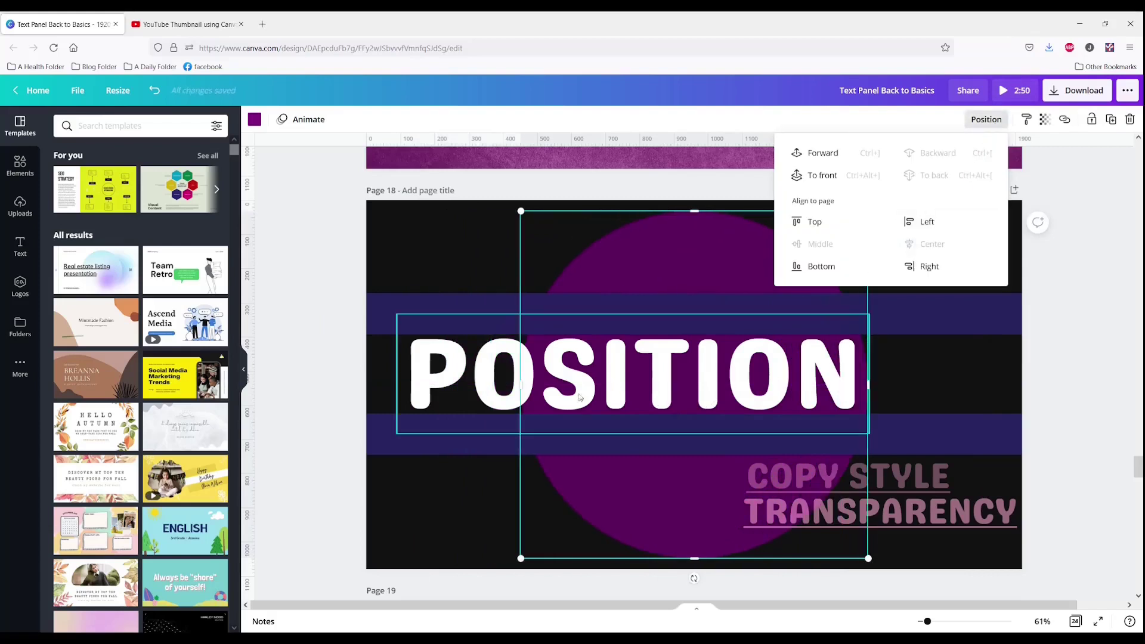
Unlock the "POSITION" text and align it to the page's horizontal center.
left_click(471, 388)
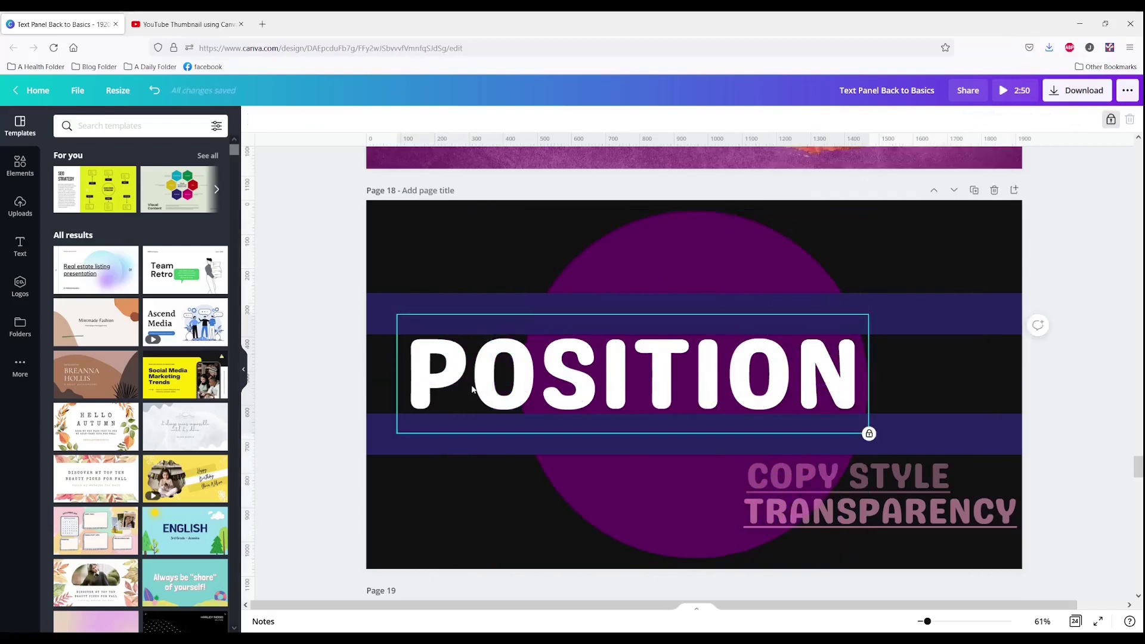
left_click(1110, 121)
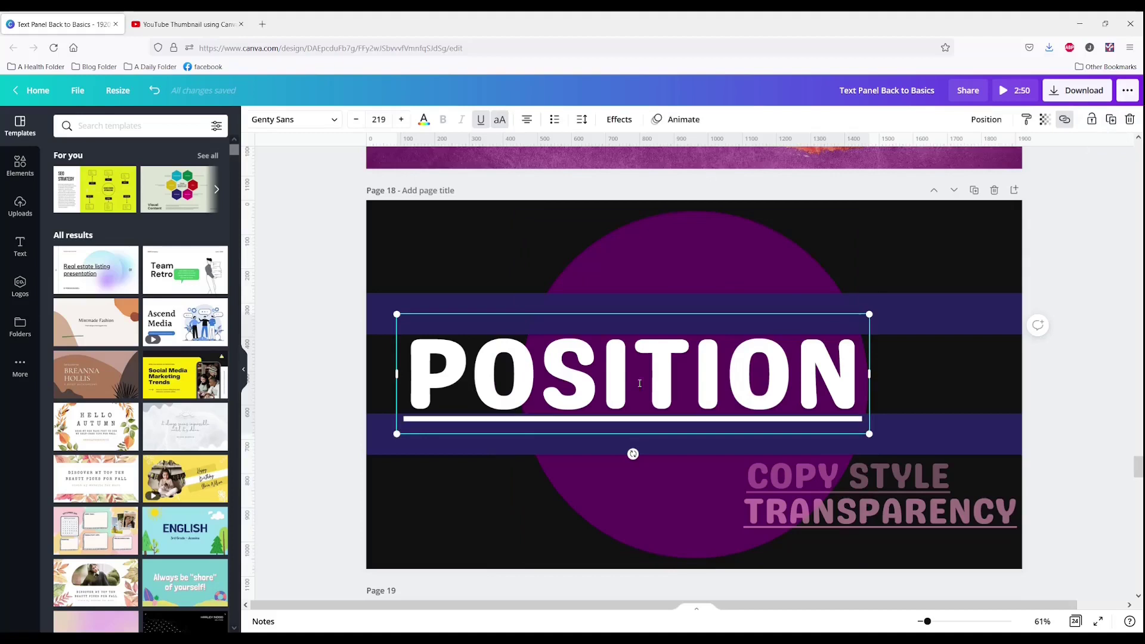
double_click(675, 381)
left_click(990, 117)
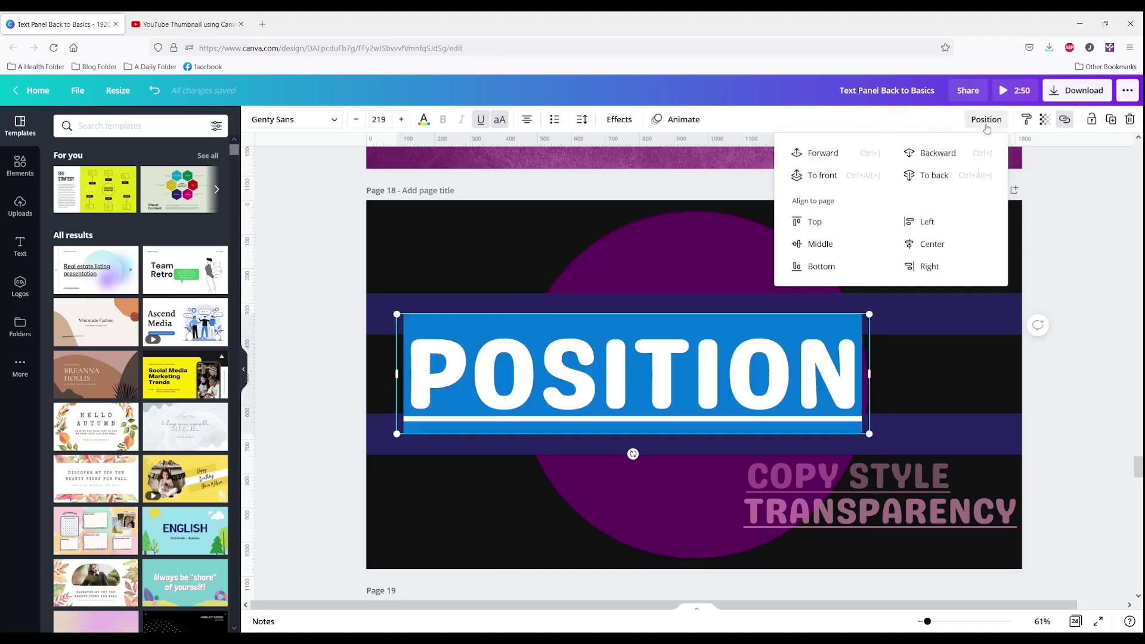
left_click(926, 242)
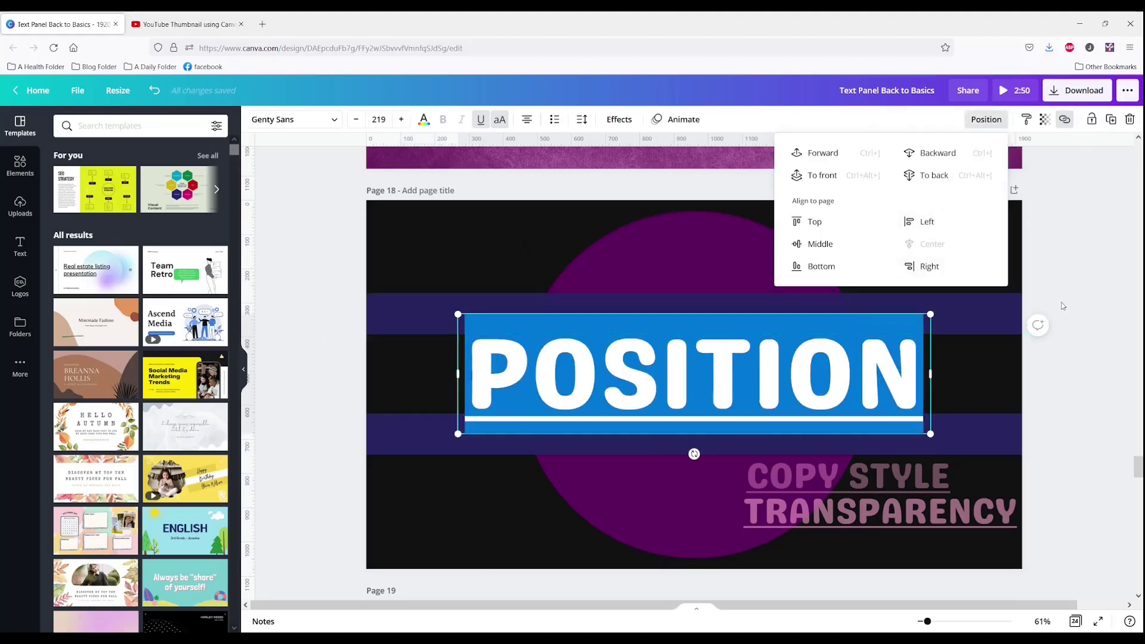
left_click(1094, 291)
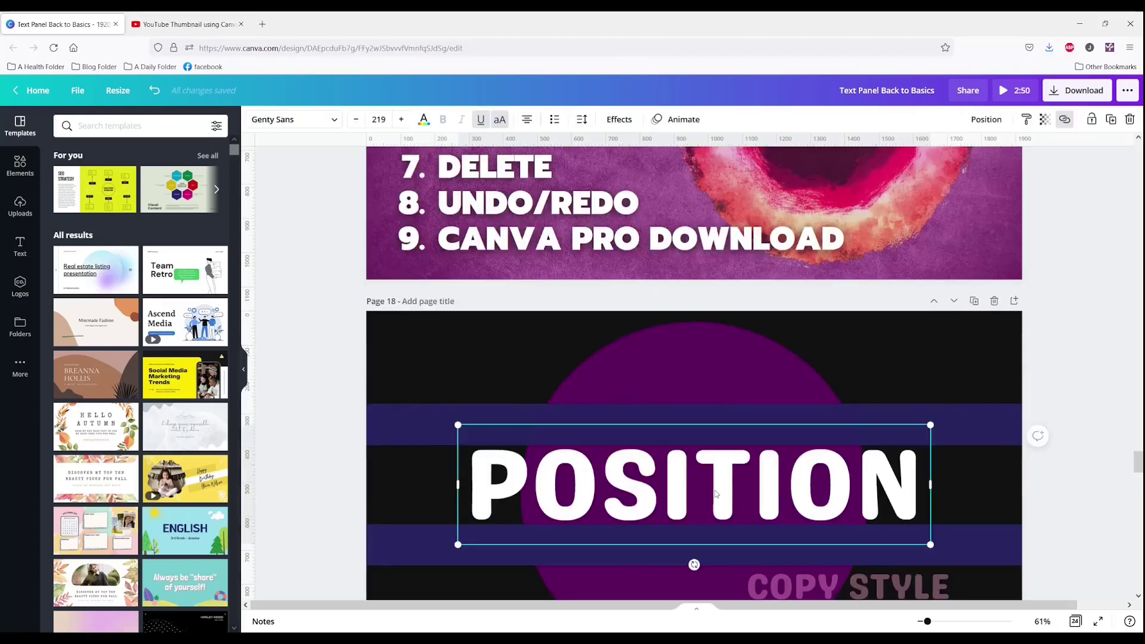
Move the "POSITION" text up over the upper stripe and paste a copy of its word as a separate text.
left_click_drag(718, 493, 609, 417)
double_click(509, 427)
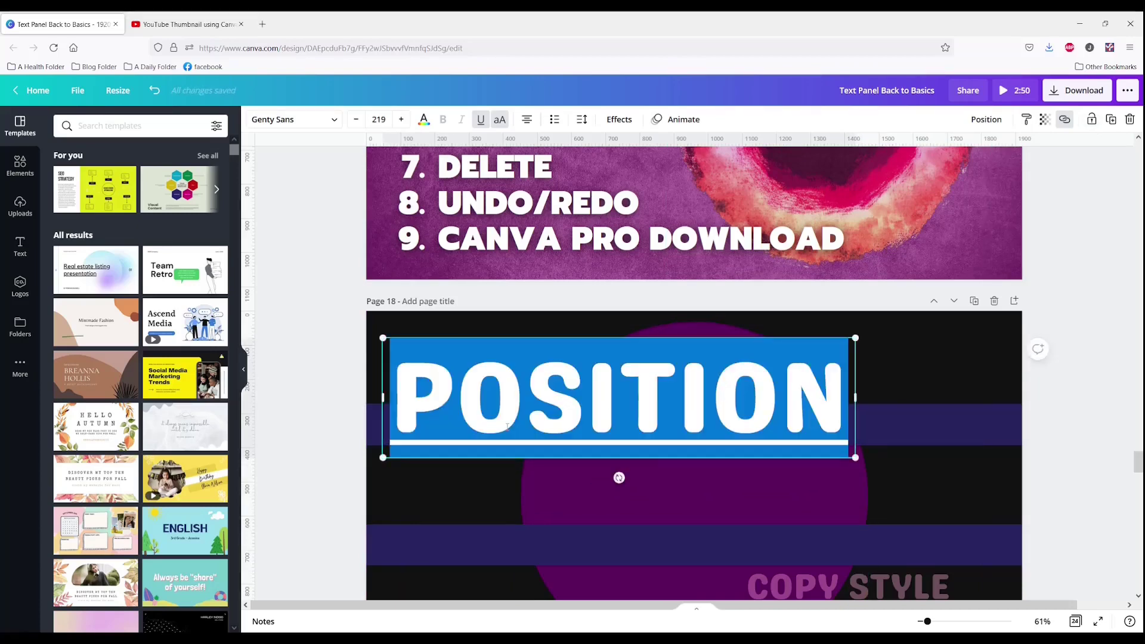
left_click(485, 497)
key("ctrl+v")
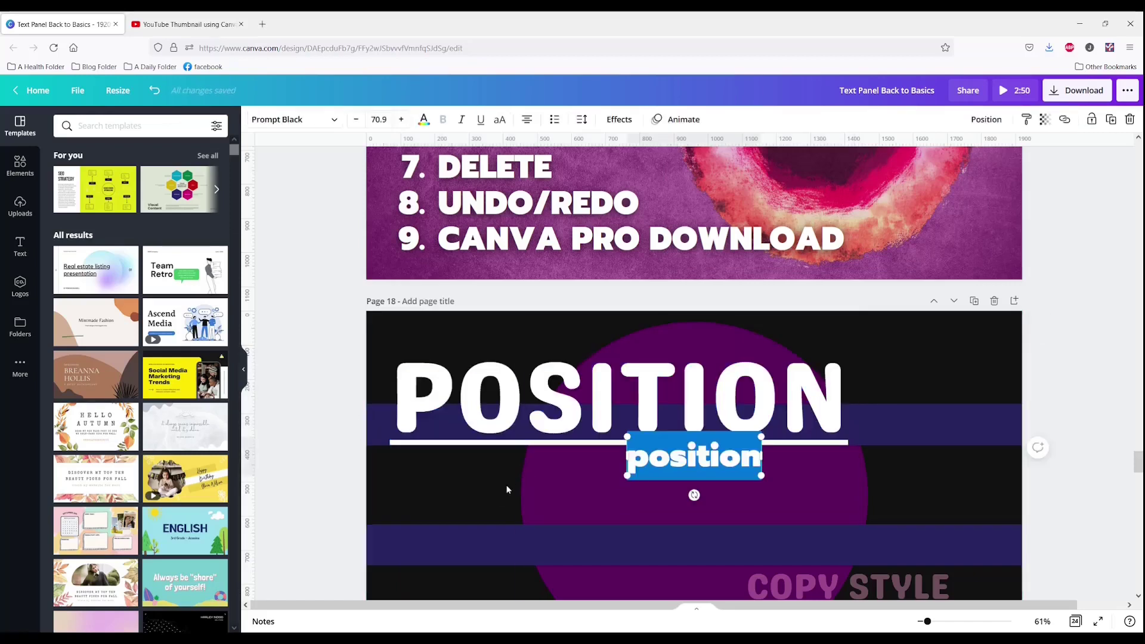
Replace the pasted word with a duplicate of the "POSITION" text reading "TRANSPARENCY".
left_click(564, 525)
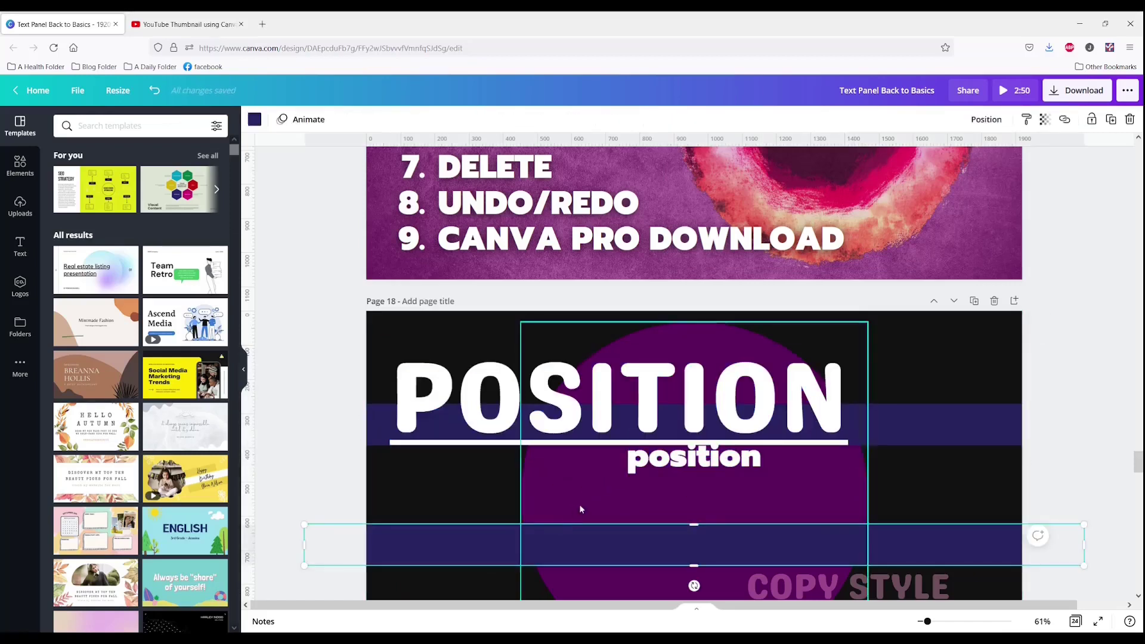
left_click_drag(625, 474, 400, 514)
left_click(561, 492)
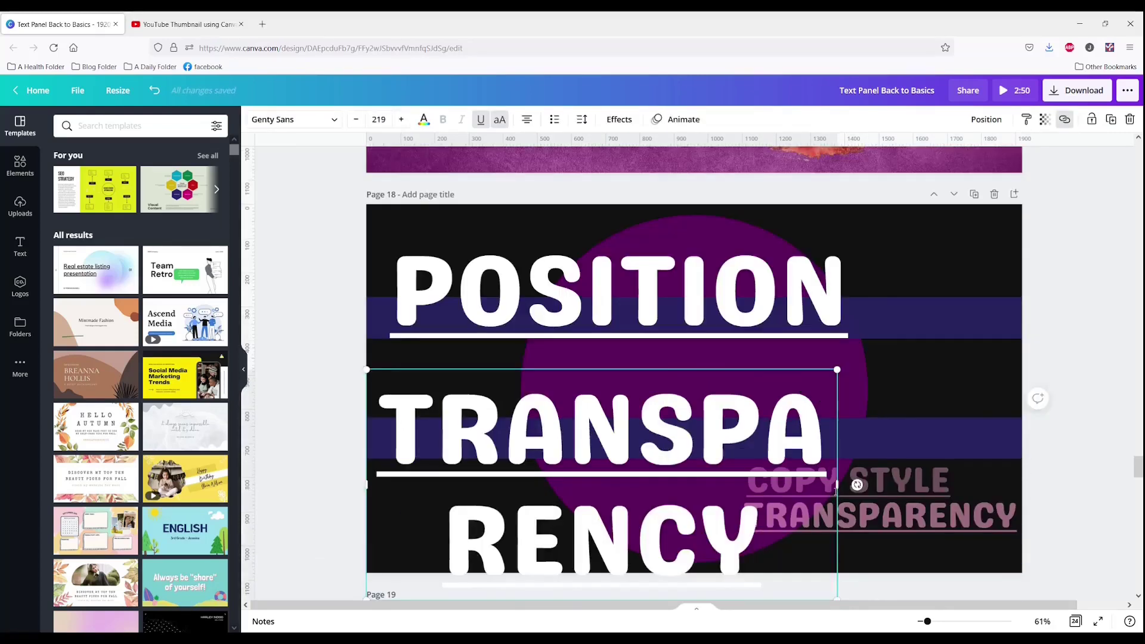
Duplicate the "POSITION" text, place the copy below "TRANSPARENCY" and change its wording to "DUPLICATE".
left_click(1112, 122)
left_click_drag(631, 289, 620, 459)
double_click(598, 455)
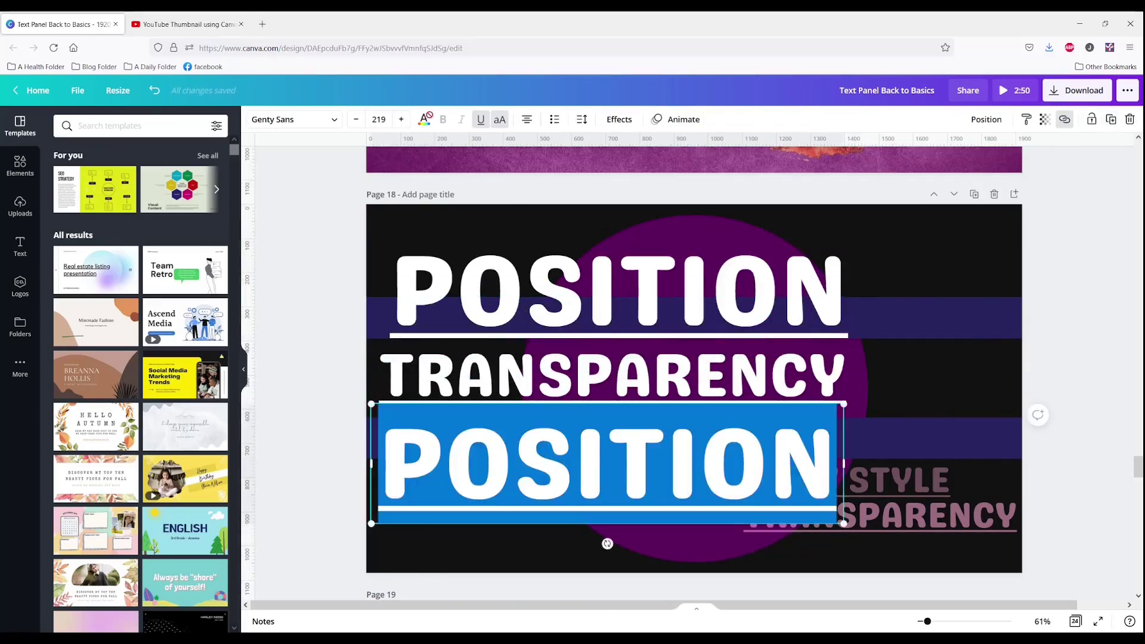
type("DUPLICATE")
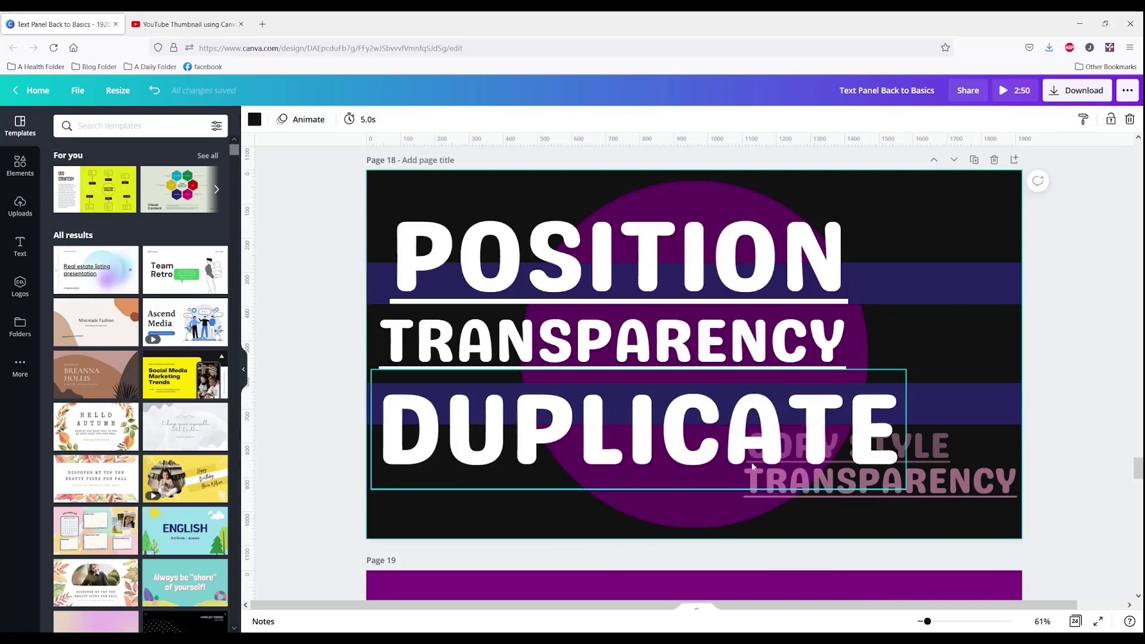
left_click(739, 439)
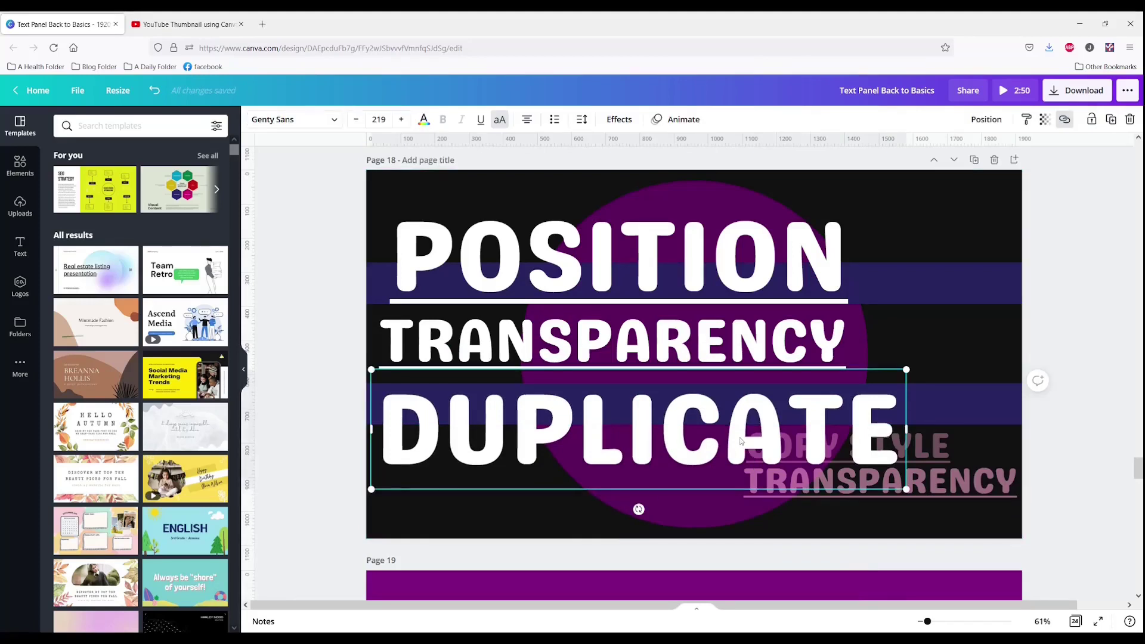
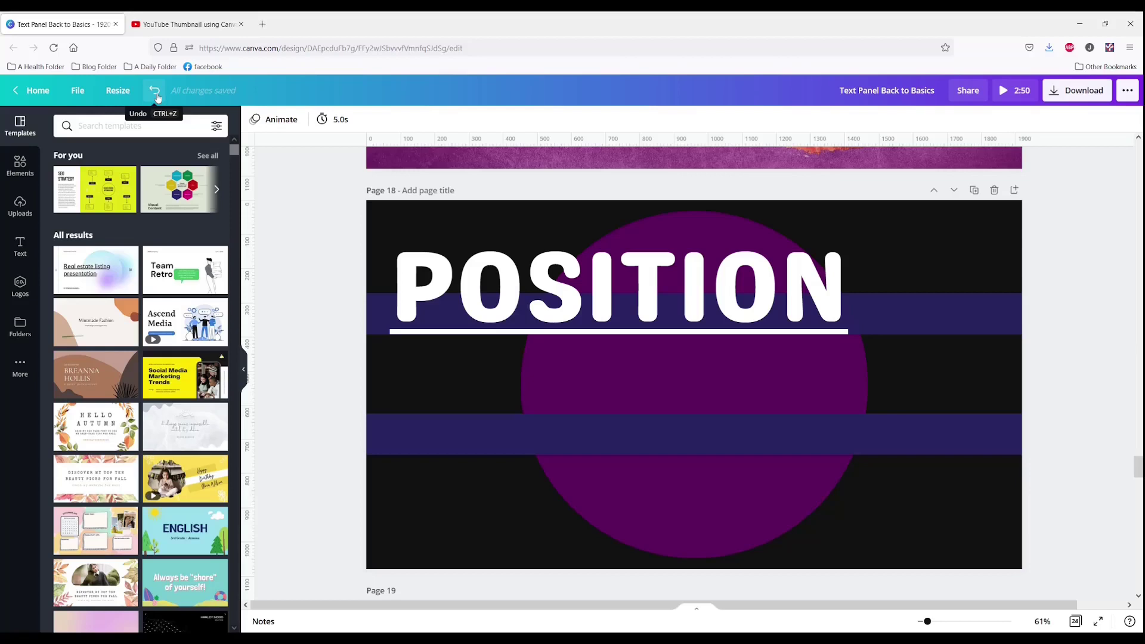
Undo the text deletions on page 18 to bring back "DUPLICATE", "COPY STYLE" and both "TRANSPARENCY" texts.
left_click(156, 95)
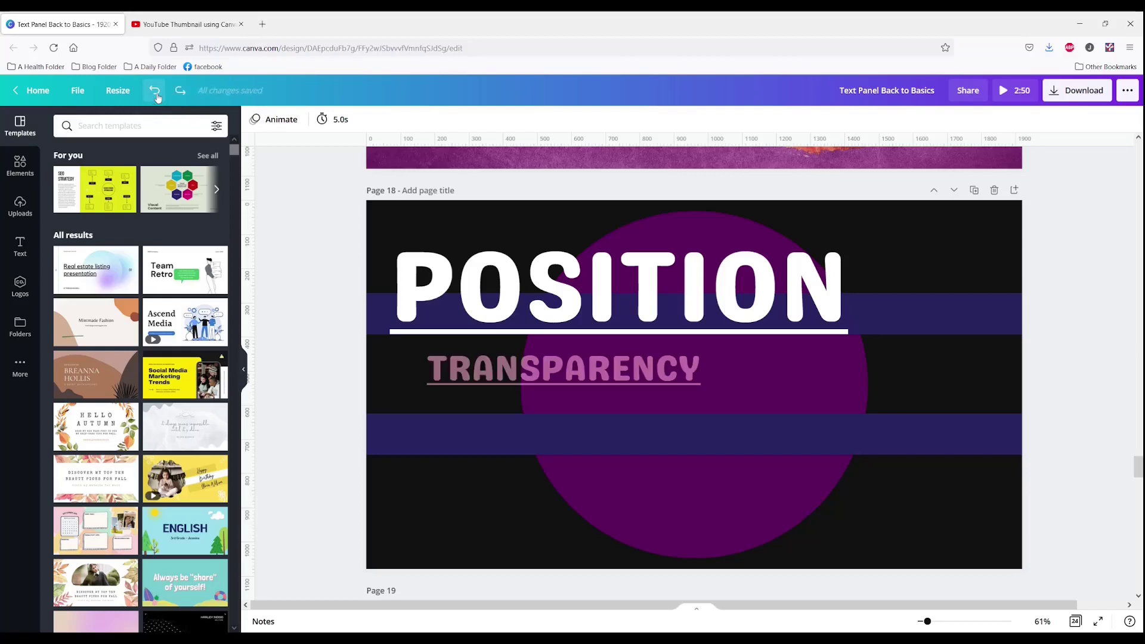
left_click(155, 94)
left_click(156, 95)
left_click(155, 94)
left_click(156, 94)
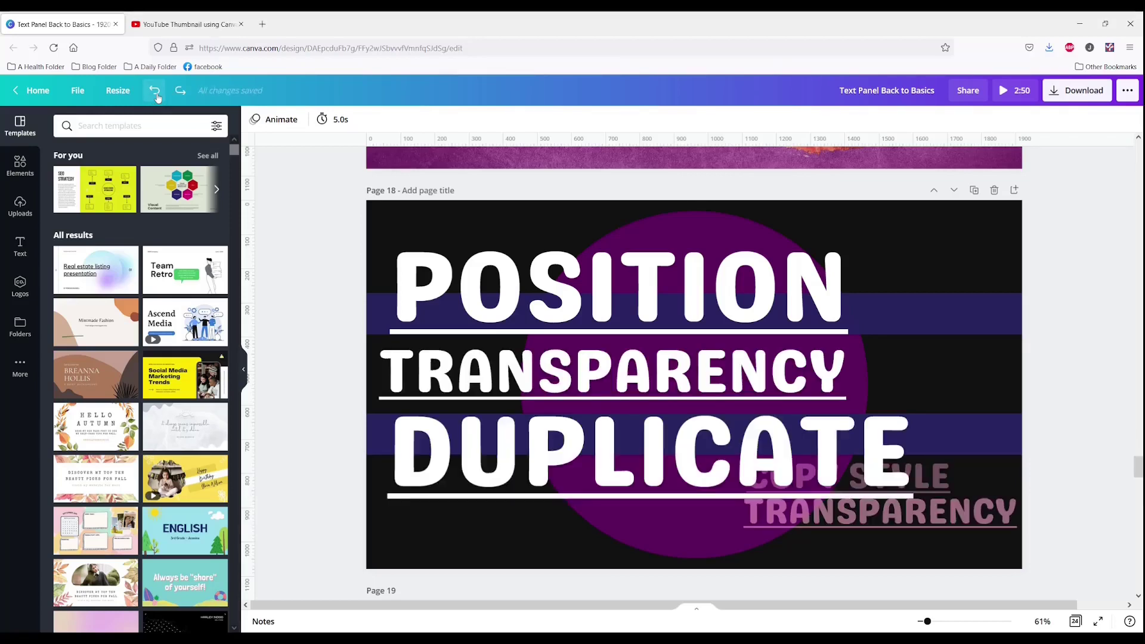
Undo the creation of the large "DUPLICATE" and "TRANSPARENCY" texts, back to the small pasted "position" word.
left_click(157, 95)
left_click(156, 96)
left_click(157, 95)
left_click(157, 95)
left_click(157, 96)
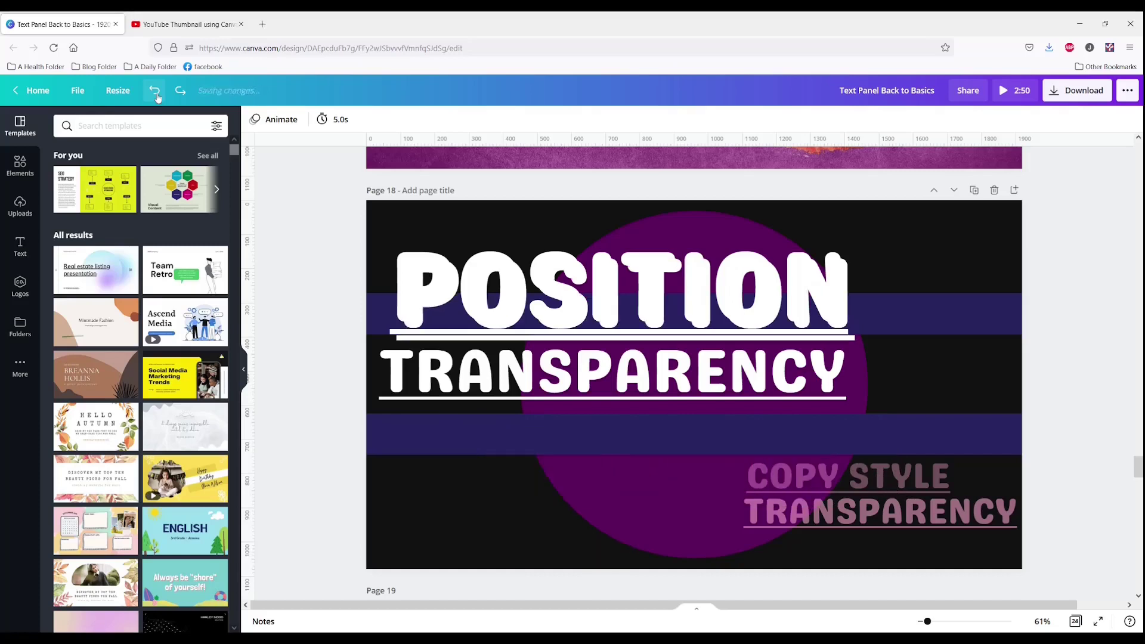
left_click(156, 95)
left_click(157, 96)
left_click(157, 96)
left_click(156, 95)
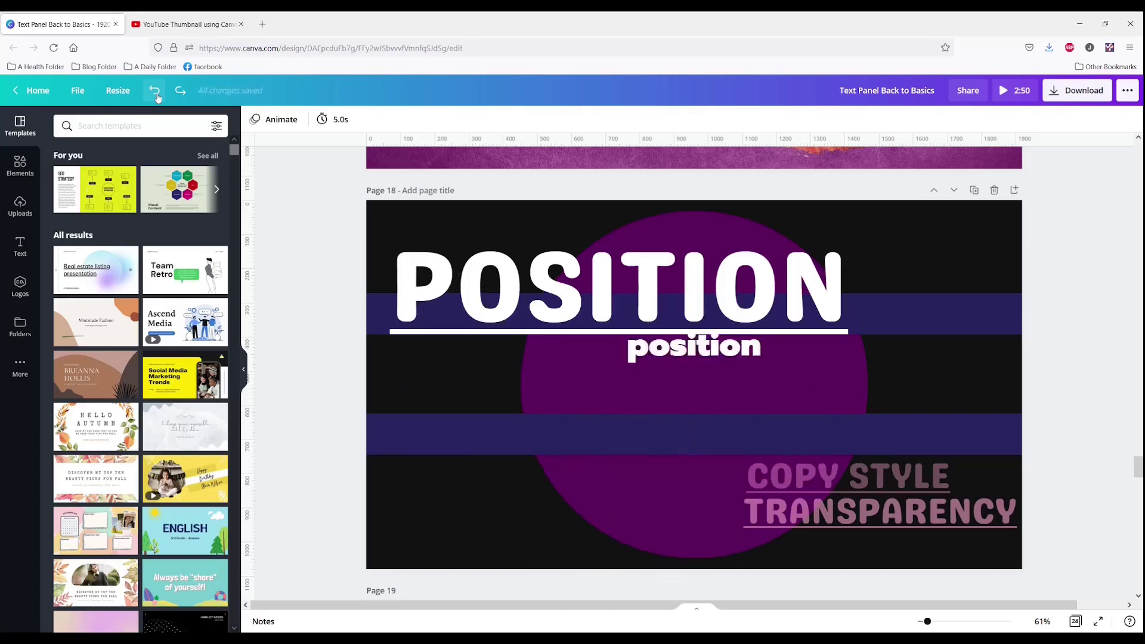
Undo the pasted word, the moves of the "POSITION" text and the circle's centering.
left_click(156, 96)
left_click(156, 95)
left_click(157, 95)
left_click(157, 95)
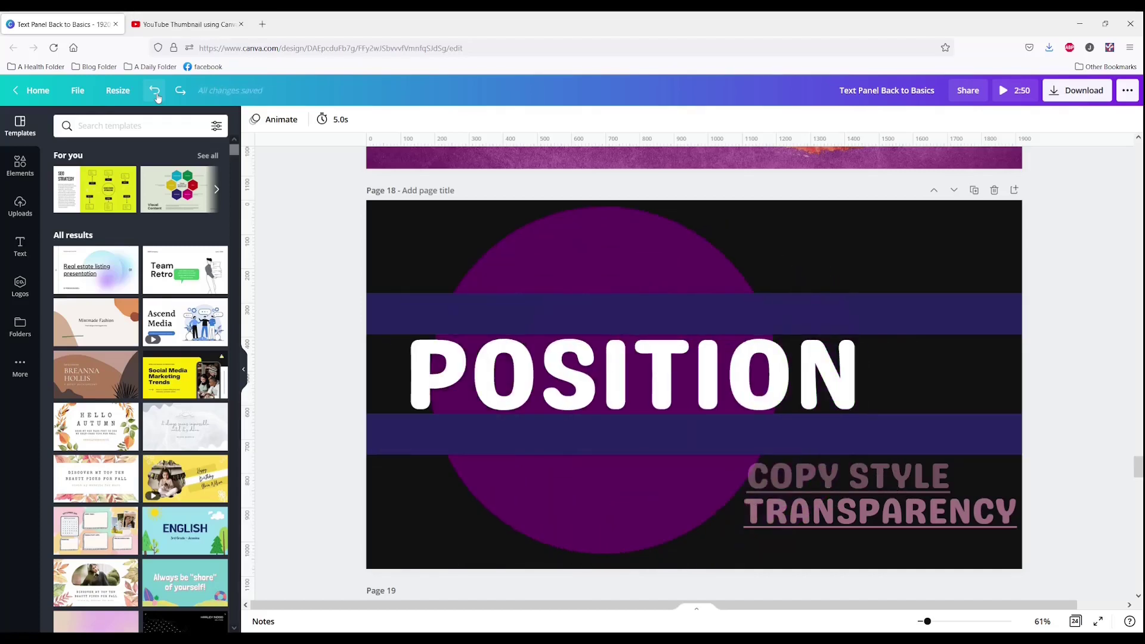
Undo the circle's move and the two stripes, back to a single blue band at the page's upper edge.
left_click(156, 95)
left_click(156, 95)
left_click(157, 95)
left_click(156, 95)
left_click(156, 96)
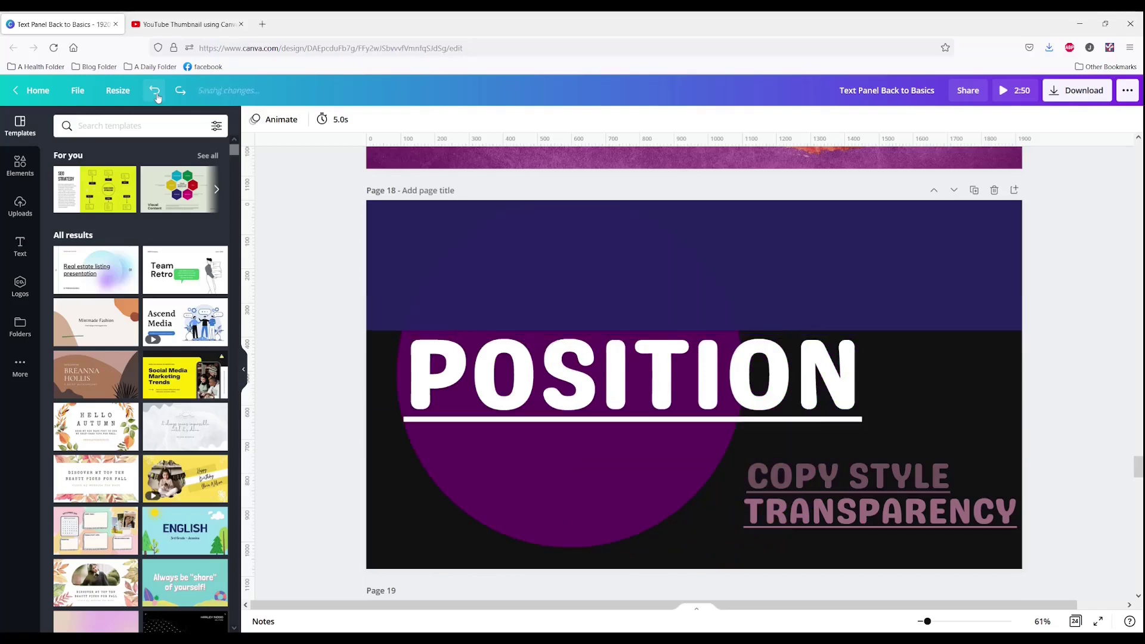
Undo the remaining band and text edits until the three faded, underlined texts are stacked on the blue band.
left_click(156, 95)
left_click(156, 95)
left_click(157, 95)
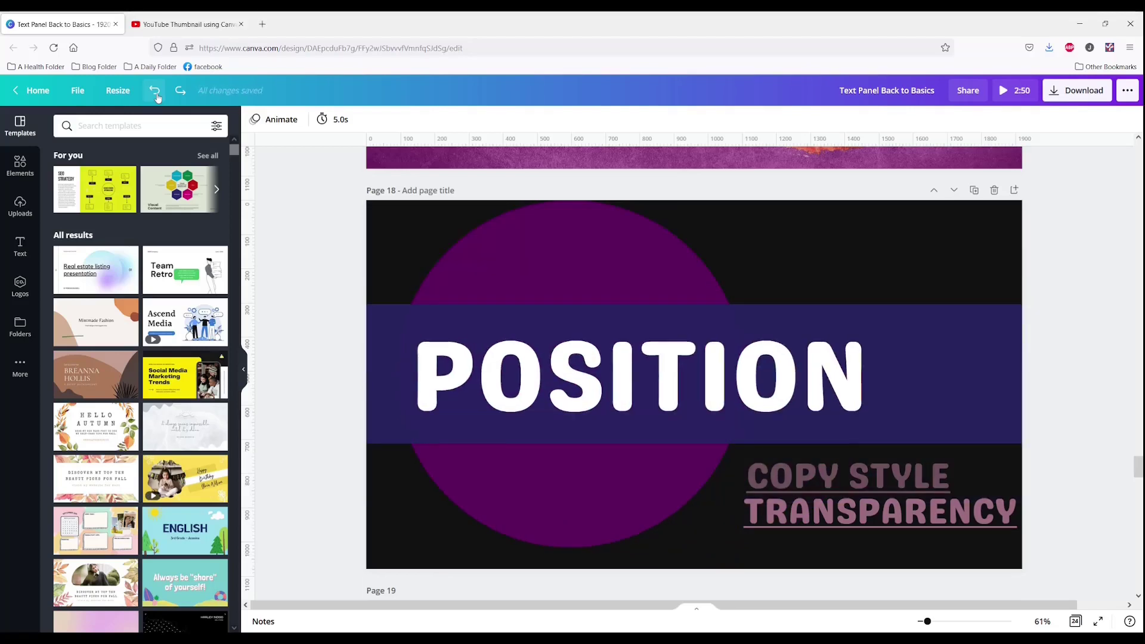
left_click(156, 96)
left_click(156, 95)
left_click(156, 95)
left_click(156, 96)
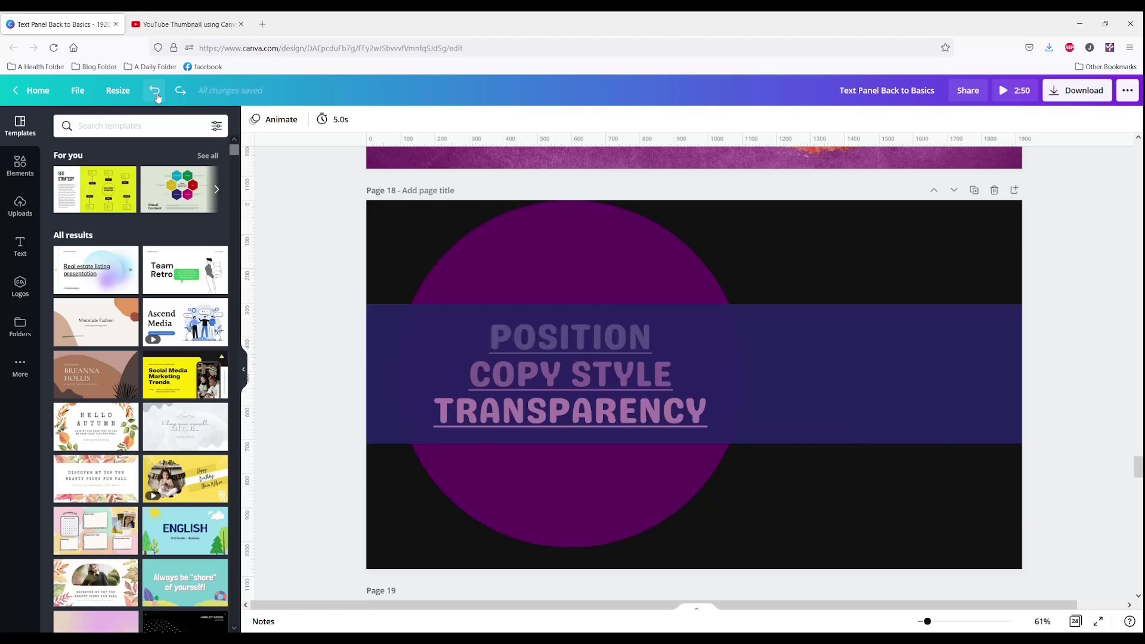
Redo the white style change on the "POSITION" text, undo it, and redo it again.
left_click(827, 502)
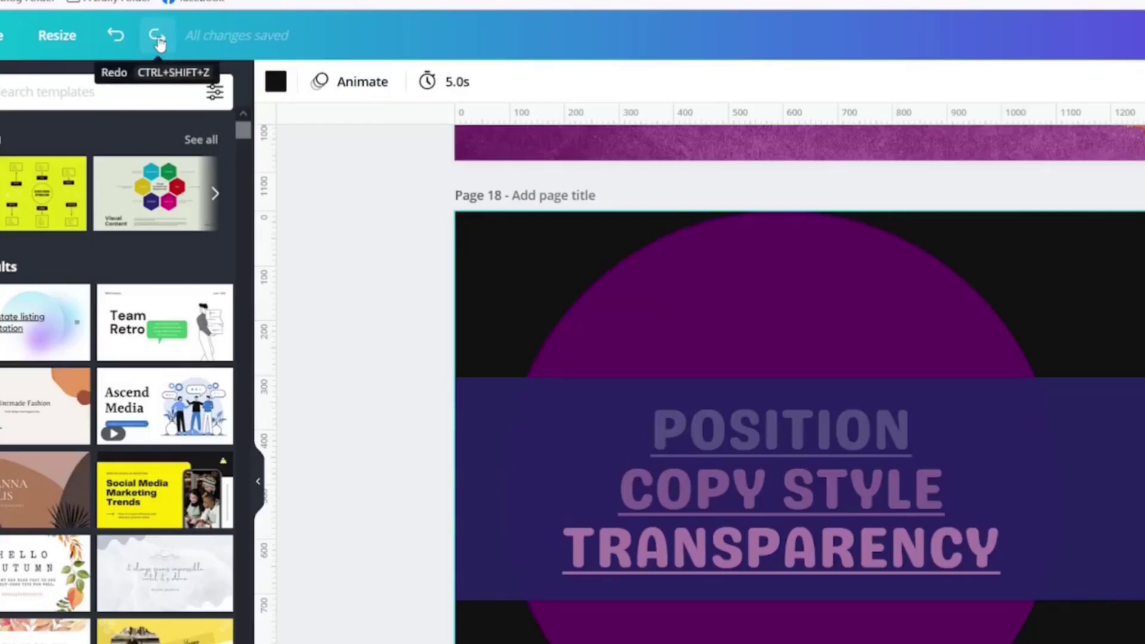
left_click(157, 38)
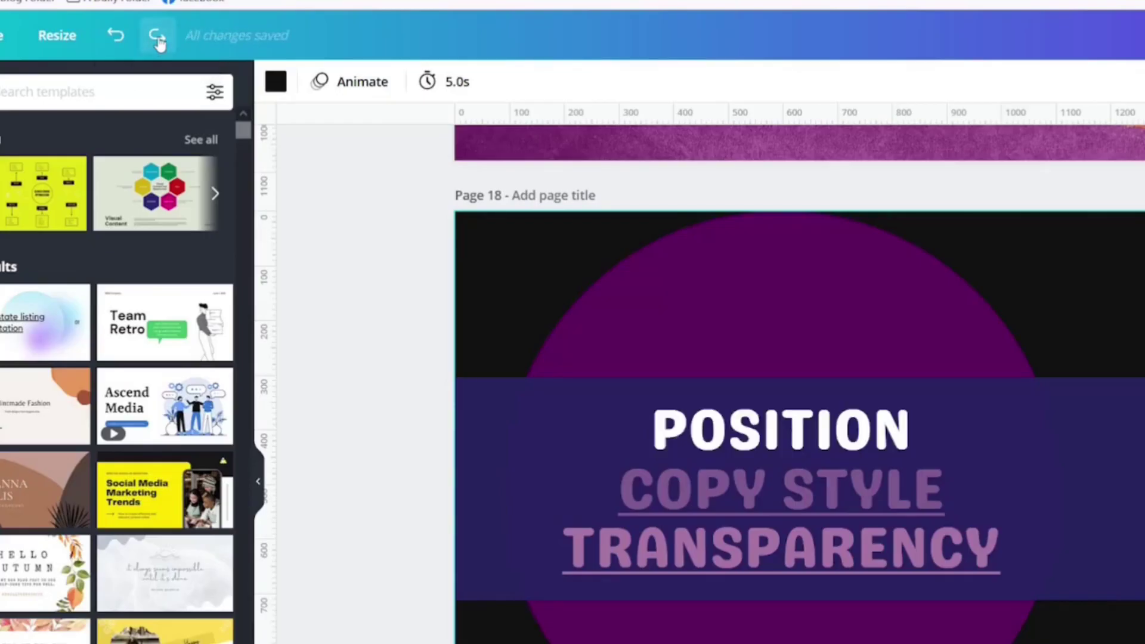
left_click(115, 36)
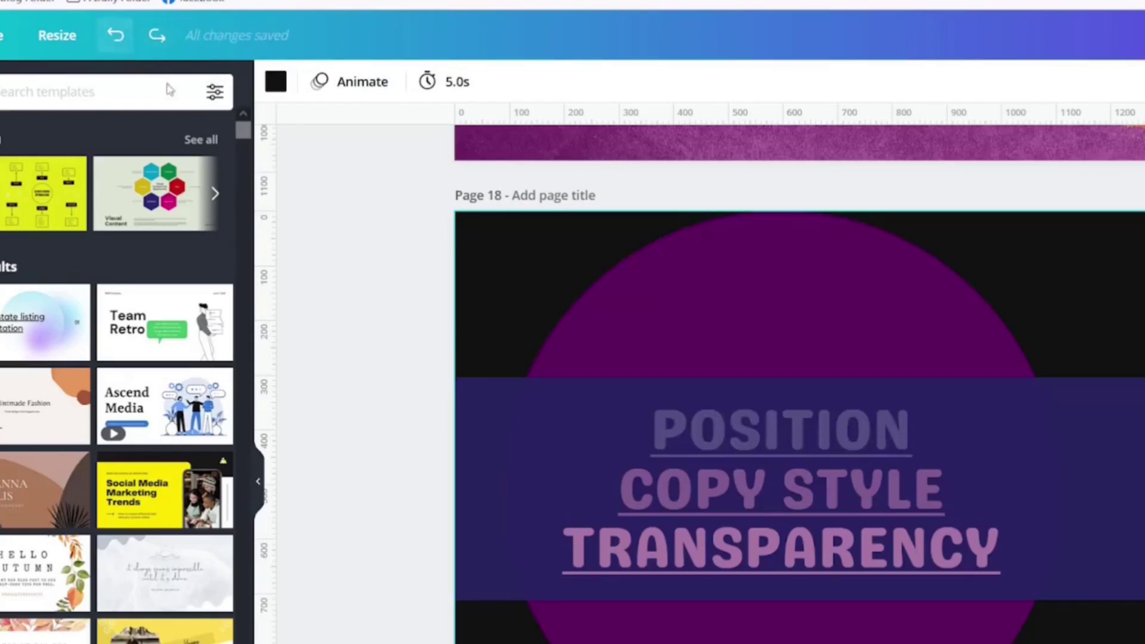
left_click(154, 39)
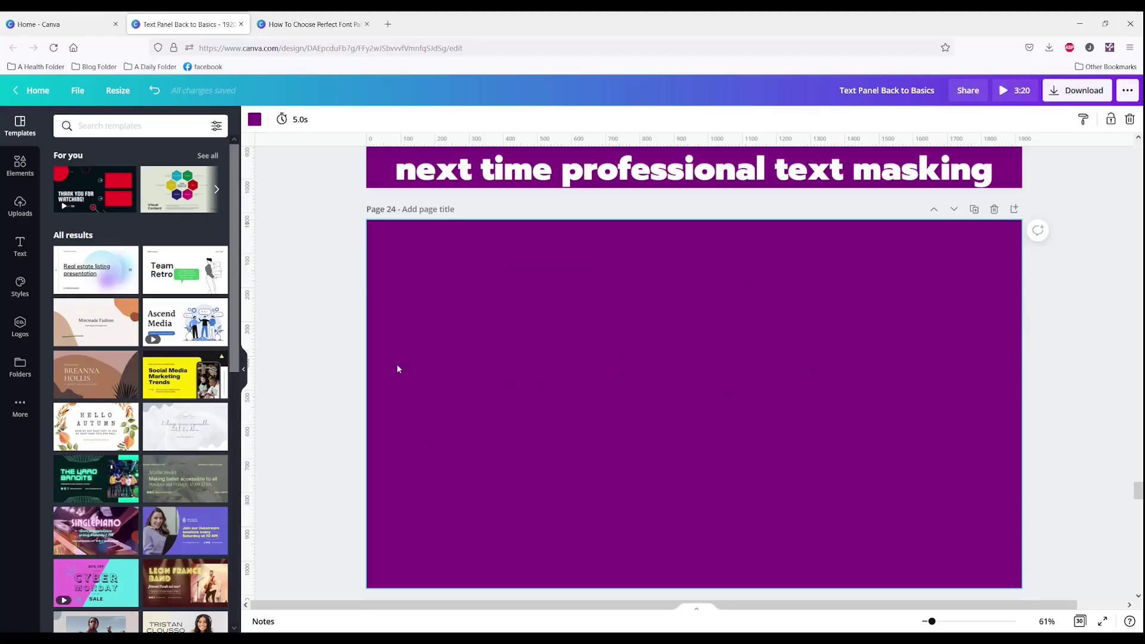
Switch to the Canva home page and search for "youtube" designs.
left_click(53, 24)
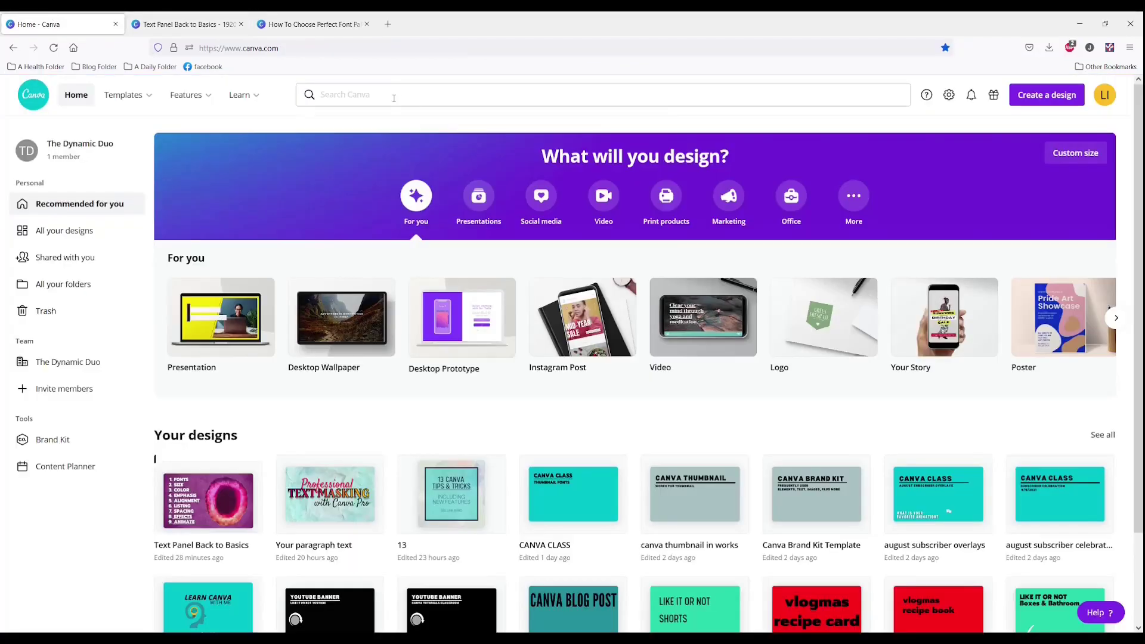
left_click(394, 93)
type("youtube")
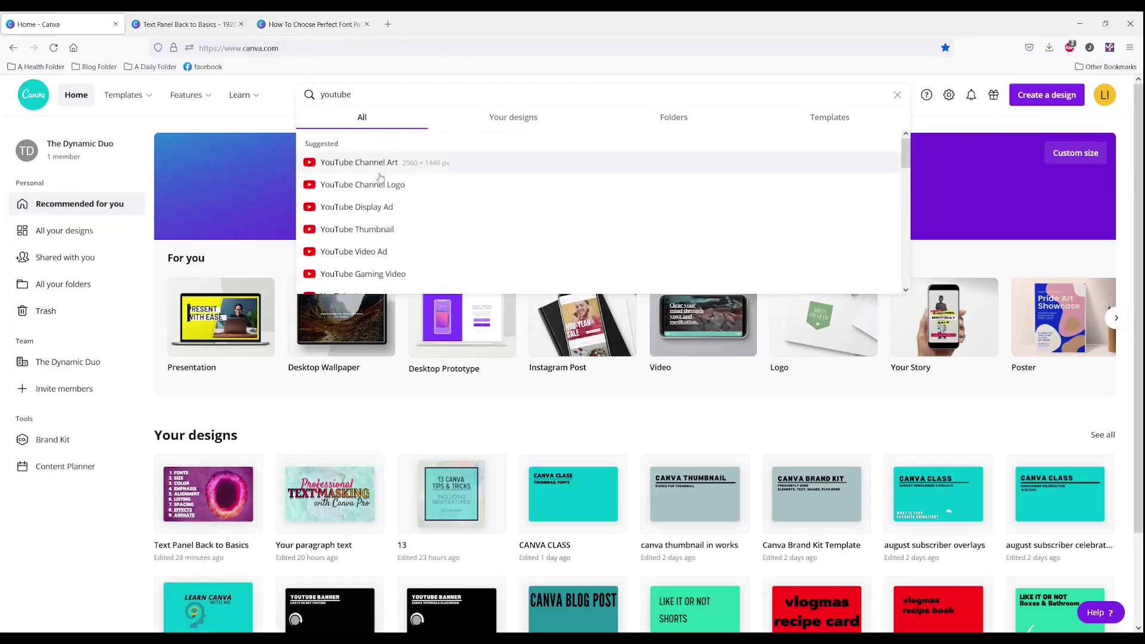
Browse the YouTube Thumbnail templates and open the "5 Car Upgrades to Watch Out for in 2025" design.
left_click(357, 229)
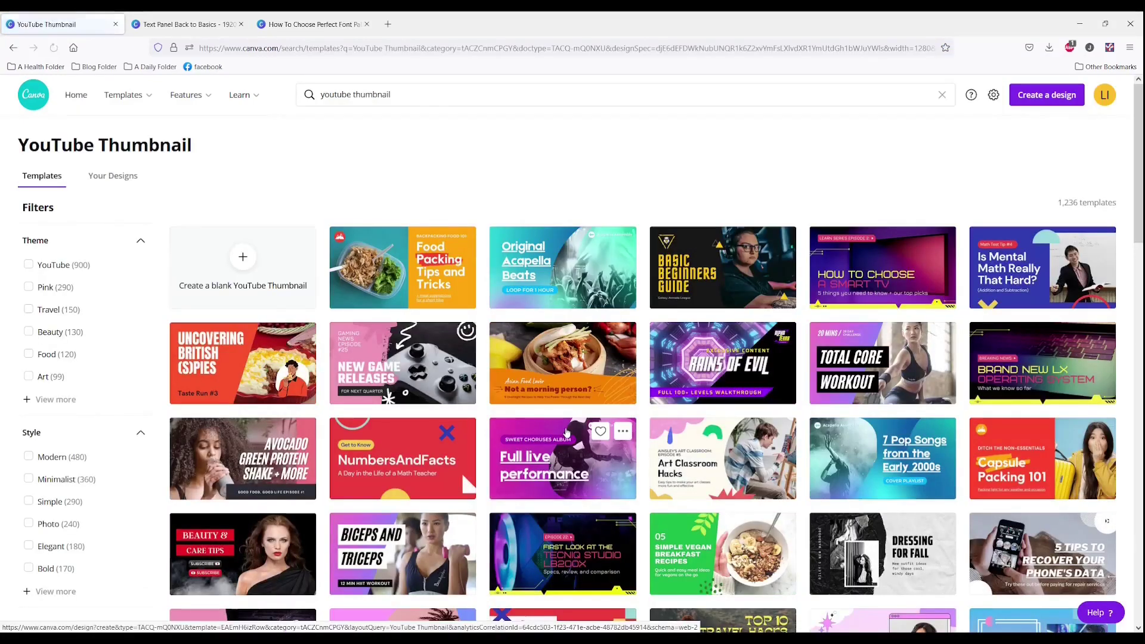
scroll(654, 427, "down", 7)
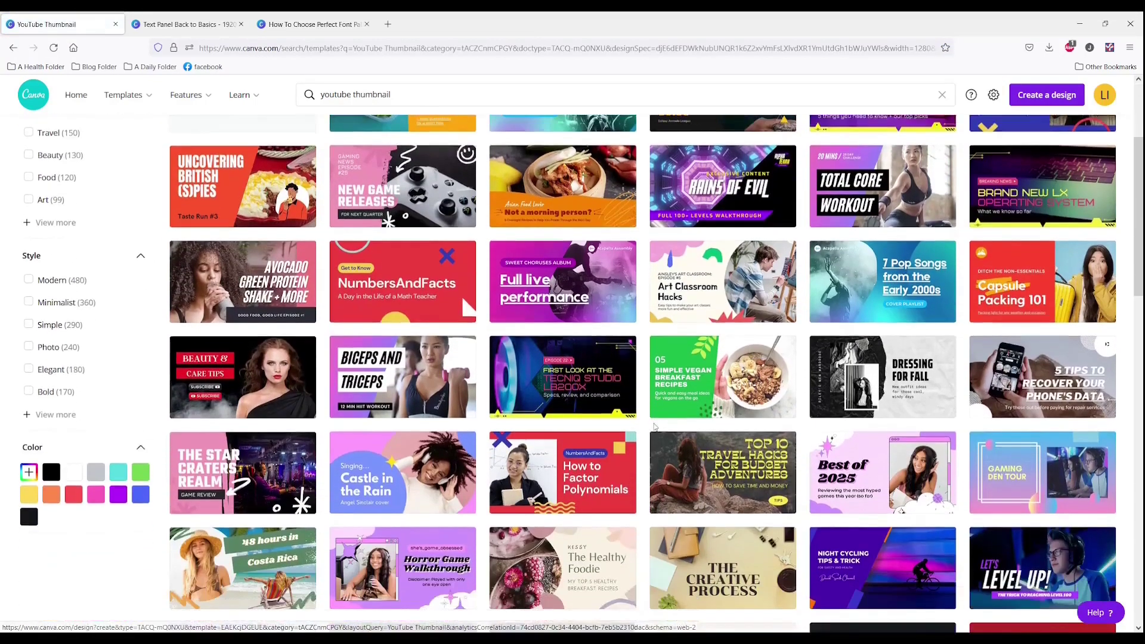
scroll(654, 427, "down", 9)
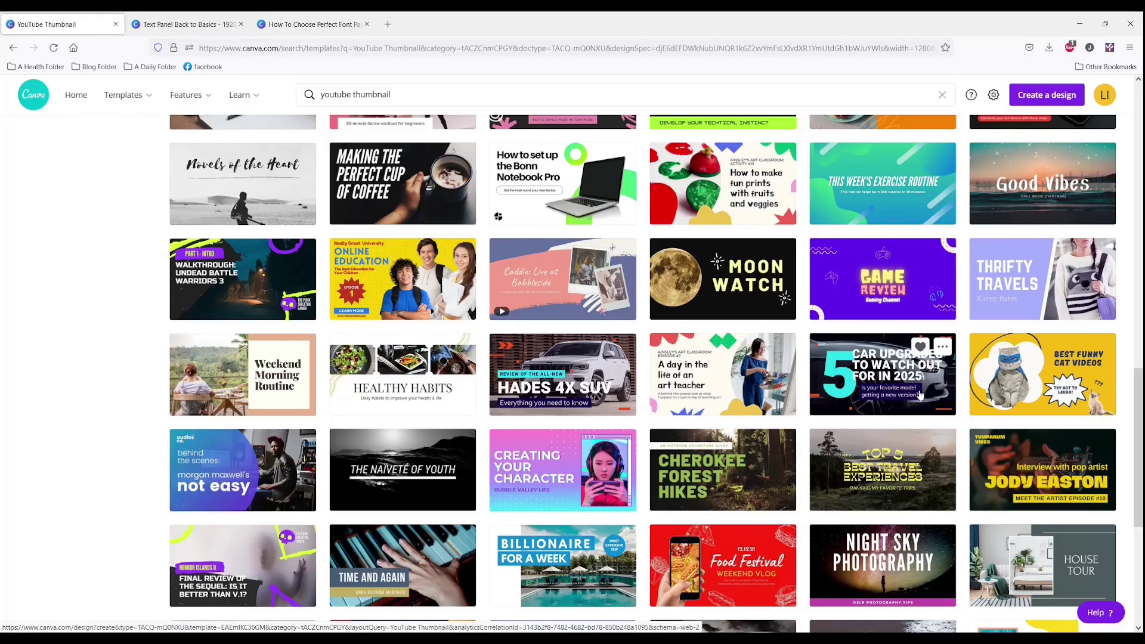
left_click(920, 394)
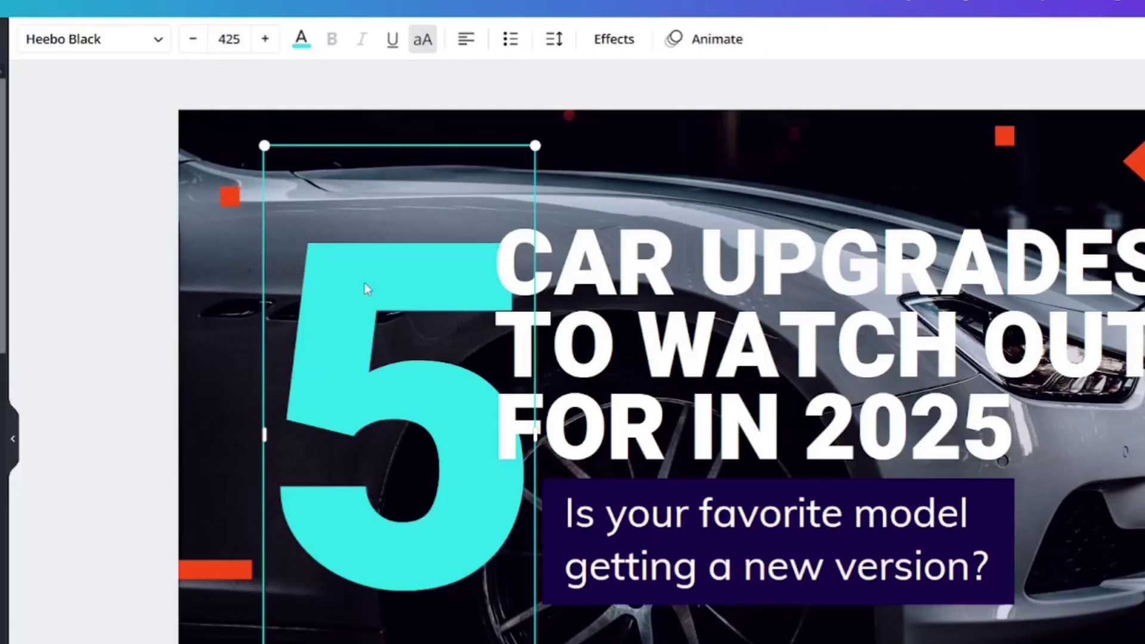
Check which fonts the "CAR UPGRADES" headline and the "Is your favorite model" subtitle use, and clear the selection.
left_click(698, 264)
double_click(699, 264)
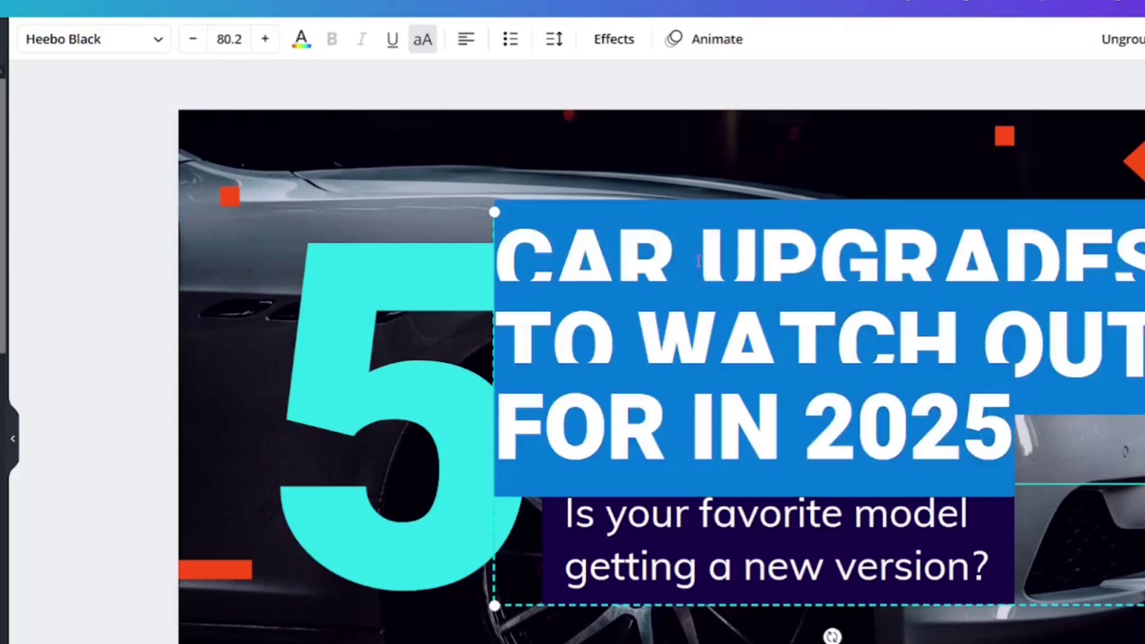
left_click(699, 262)
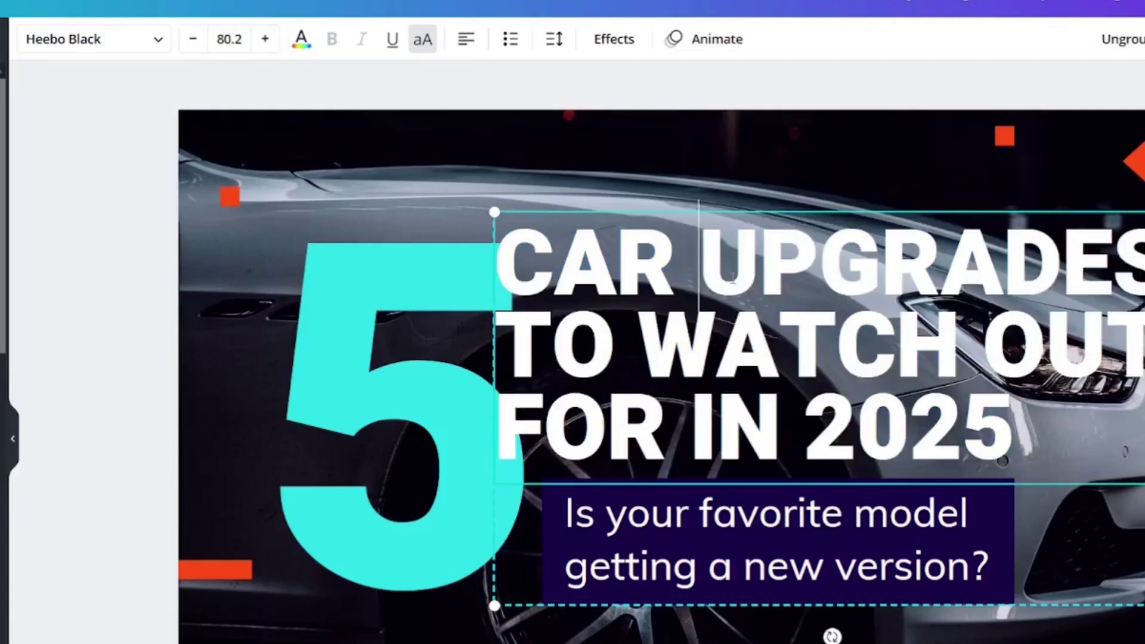
left_click(709, 524)
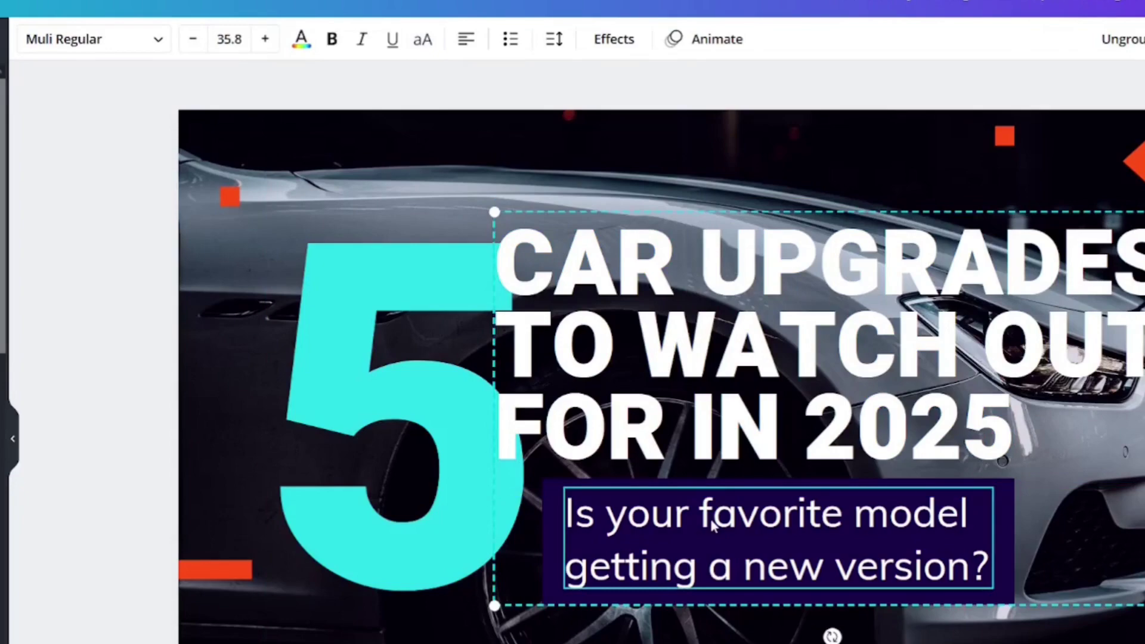
left_click(731, 389)
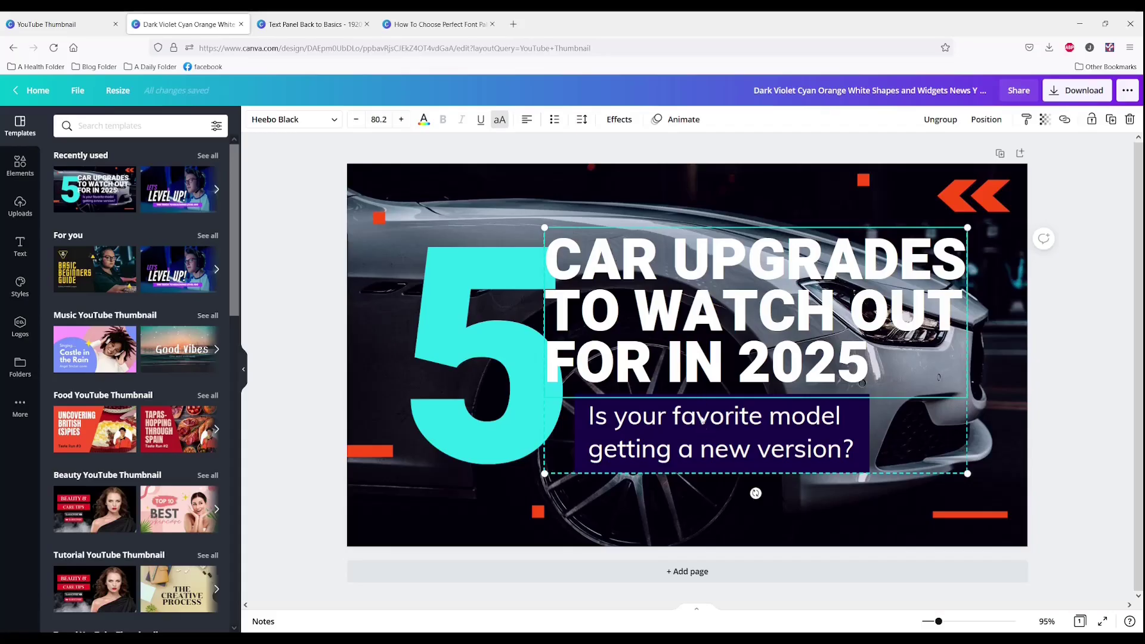
left_click(677, 302)
left_click(323, 249)
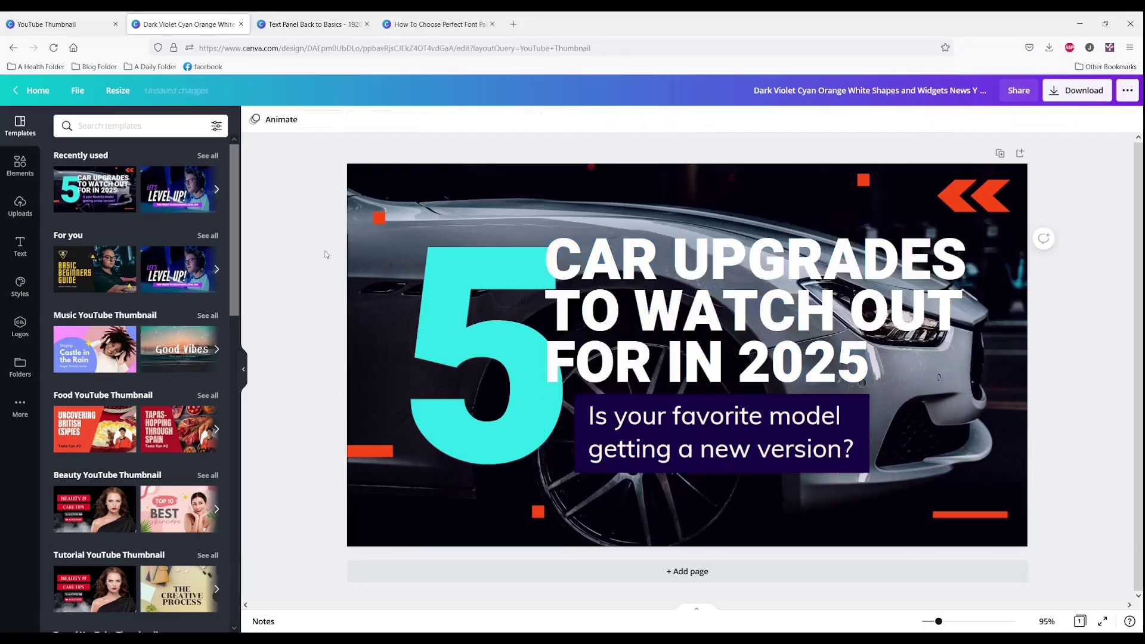
Search the font list for "heebo" with the "CAR UPGRADES" headline selected.
left_click(589, 277)
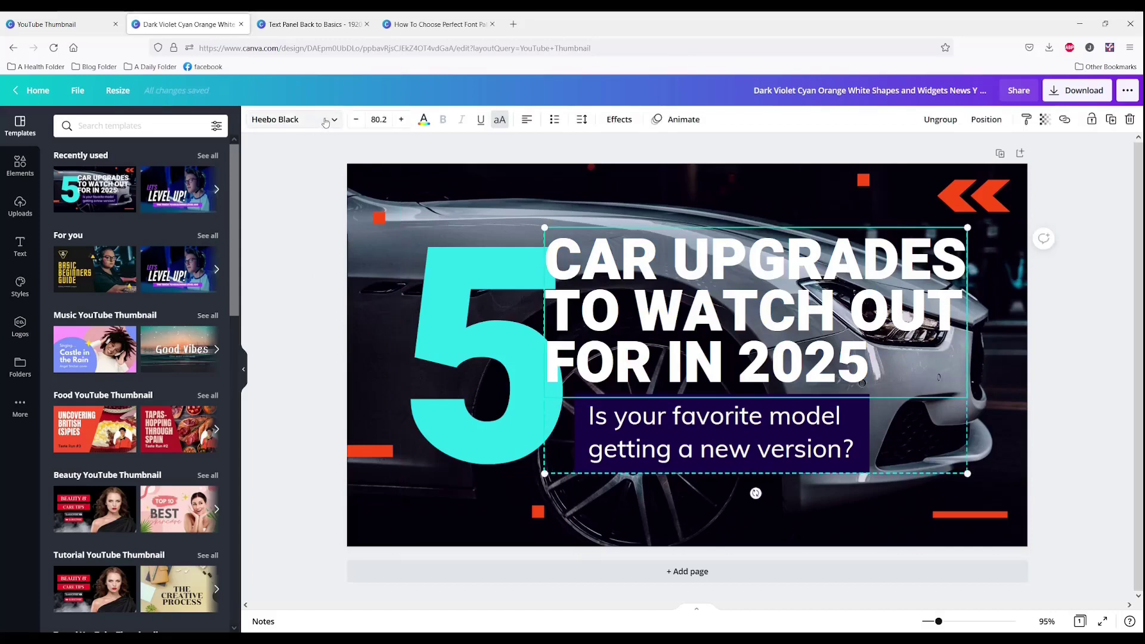
left_click(334, 121)
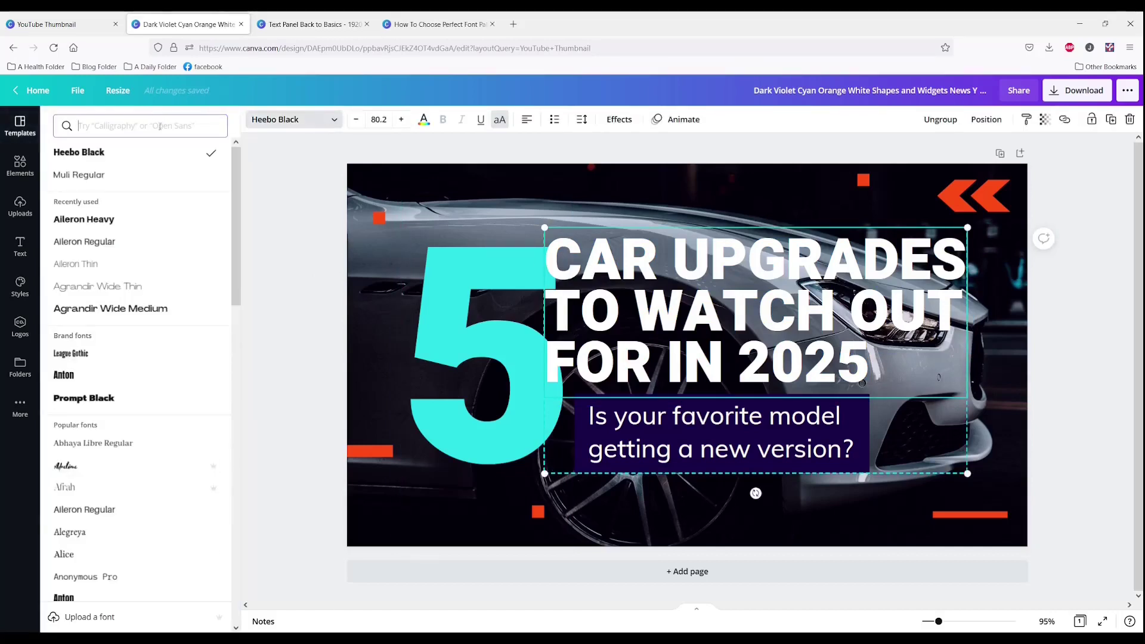
left_click(159, 127)
type("heeb")
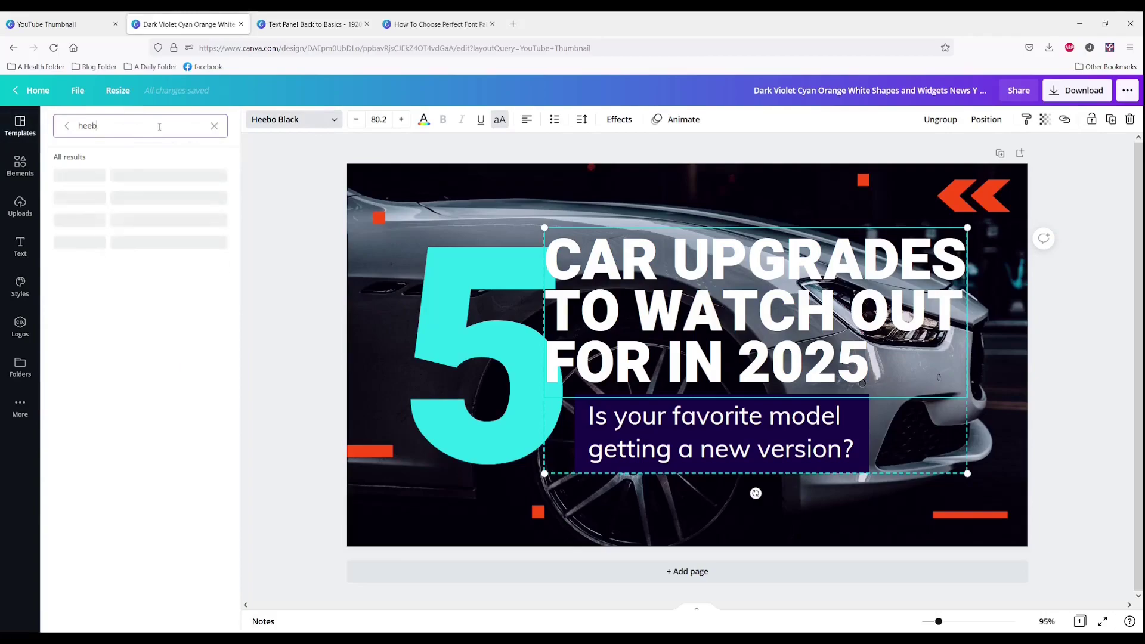
type("o")
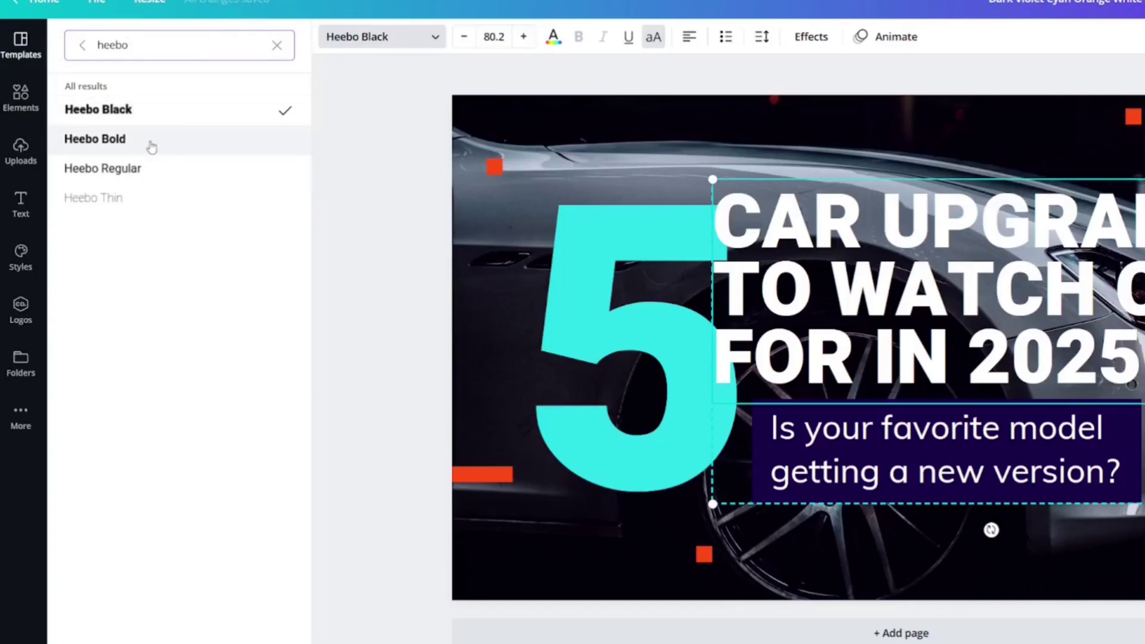
Try the Heebo Bold, Regular and Thin weights on the headline and set it back to Heebo Black.
left_click(148, 140)
left_click(147, 169)
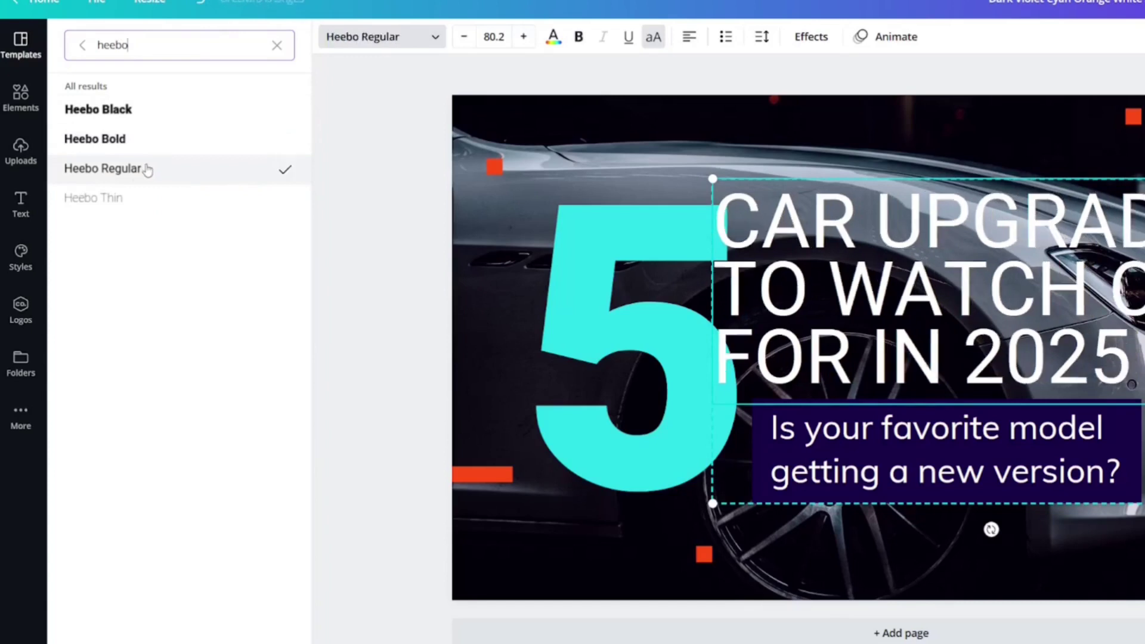
left_click(115, 197)
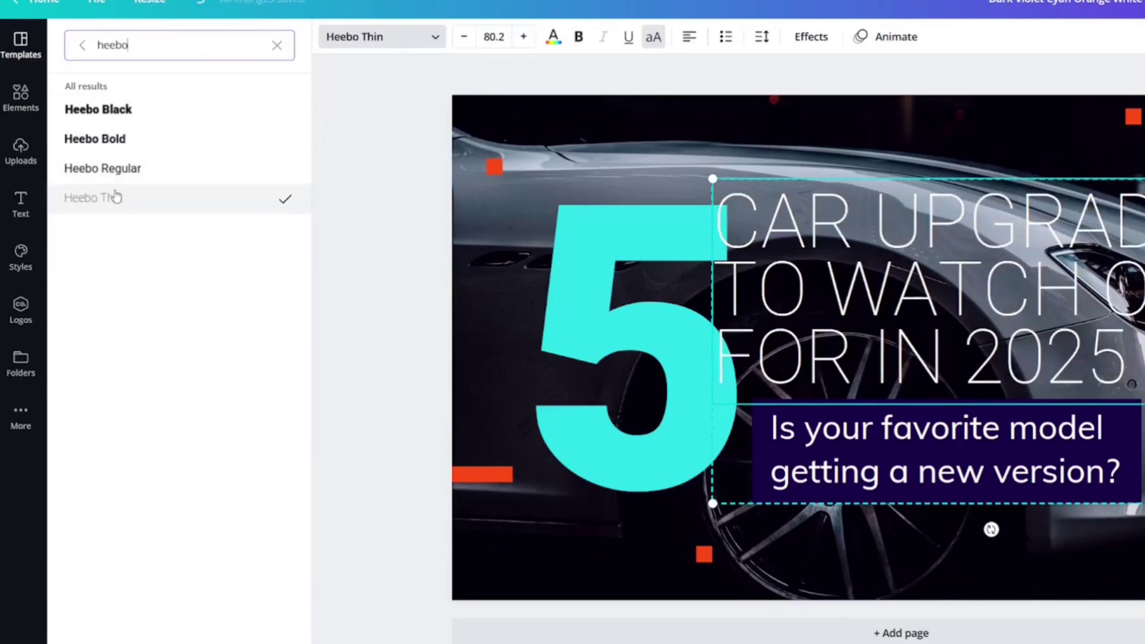
left_click(98, 111)
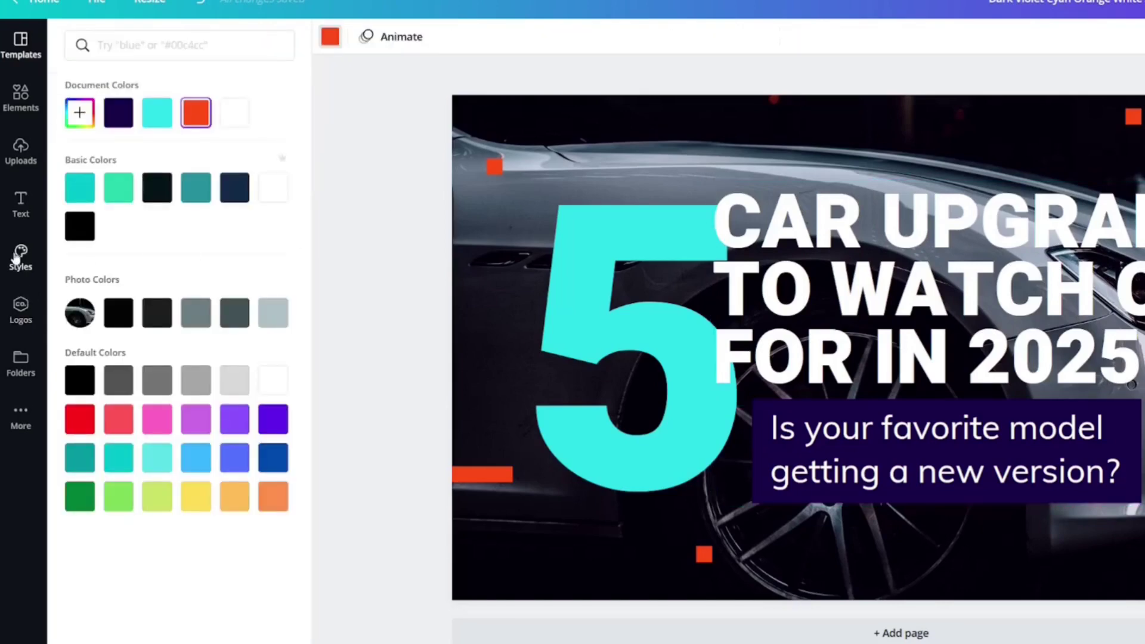
Remove the Styles shortcut from the editor's sidebar and add it back from the additional Canva features.
left_click(17, 255)
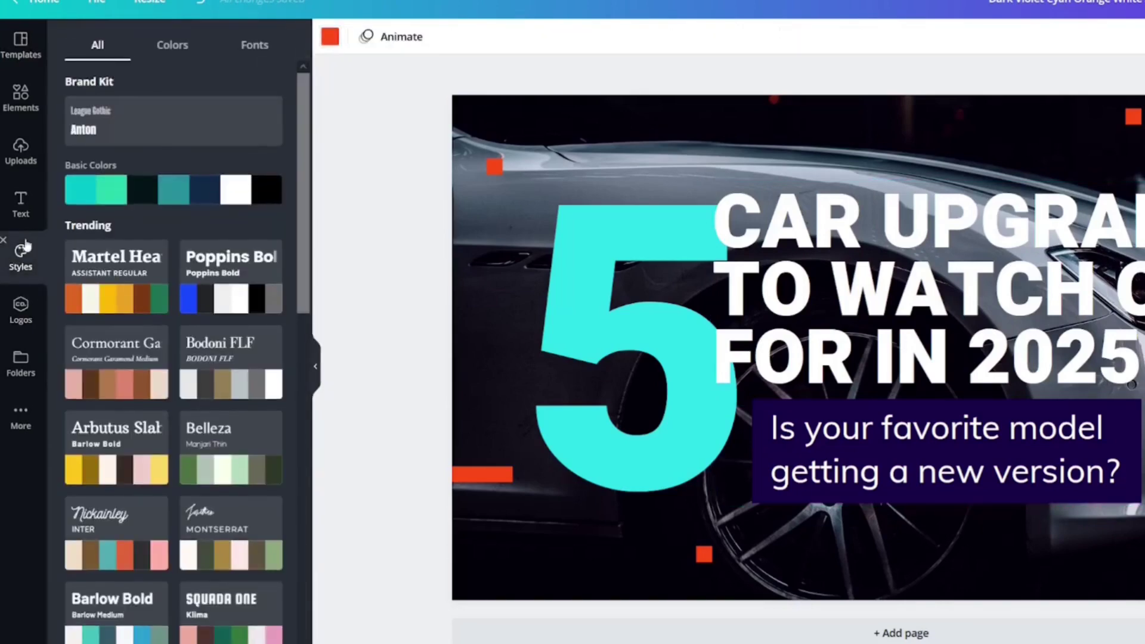
left_click(4, 240)
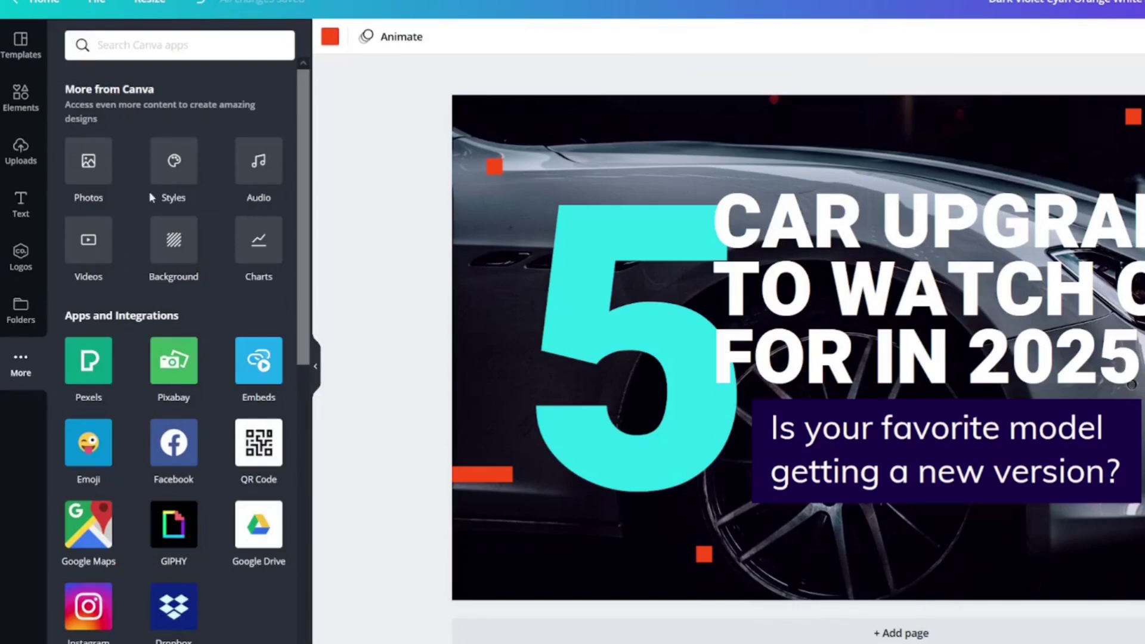
left_click(173, 167)
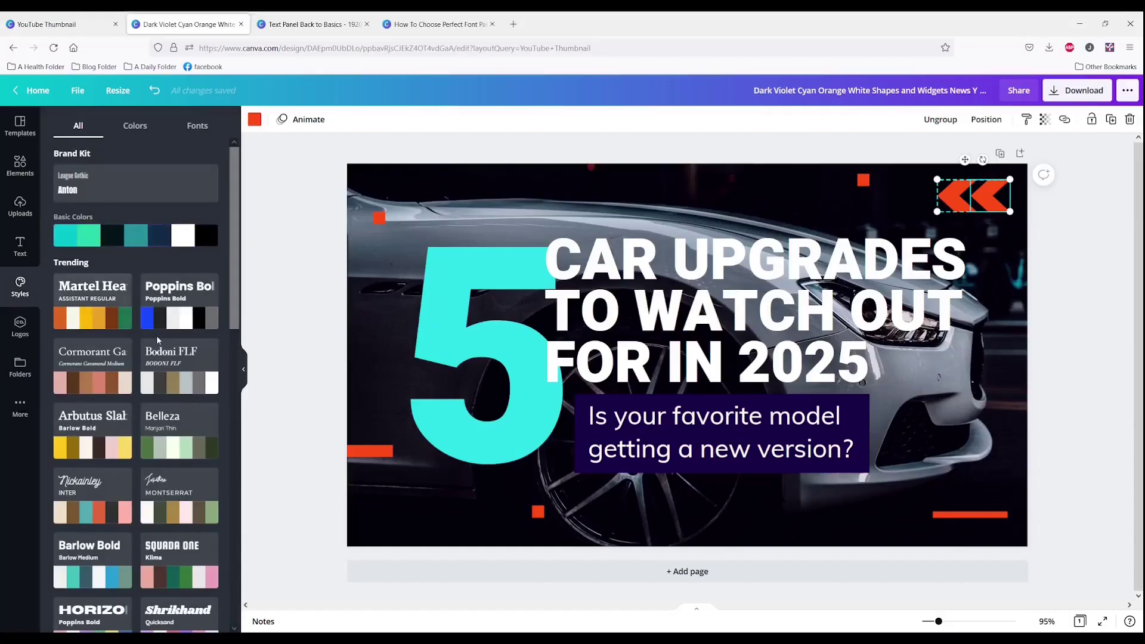
Browse the trending style sets and apply the Caveat and Muli Black style to the thumbnail.
scroll(194, 289, "down", 1)
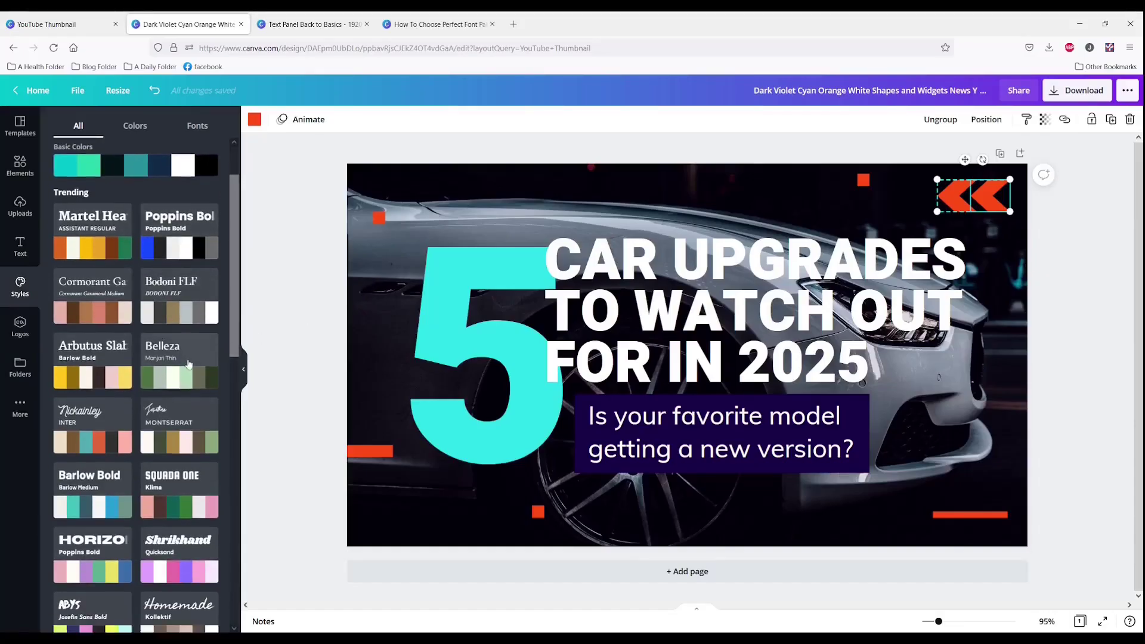
scroll(188, 365, "down", 2)
scroll(185, 320, "down", 3)
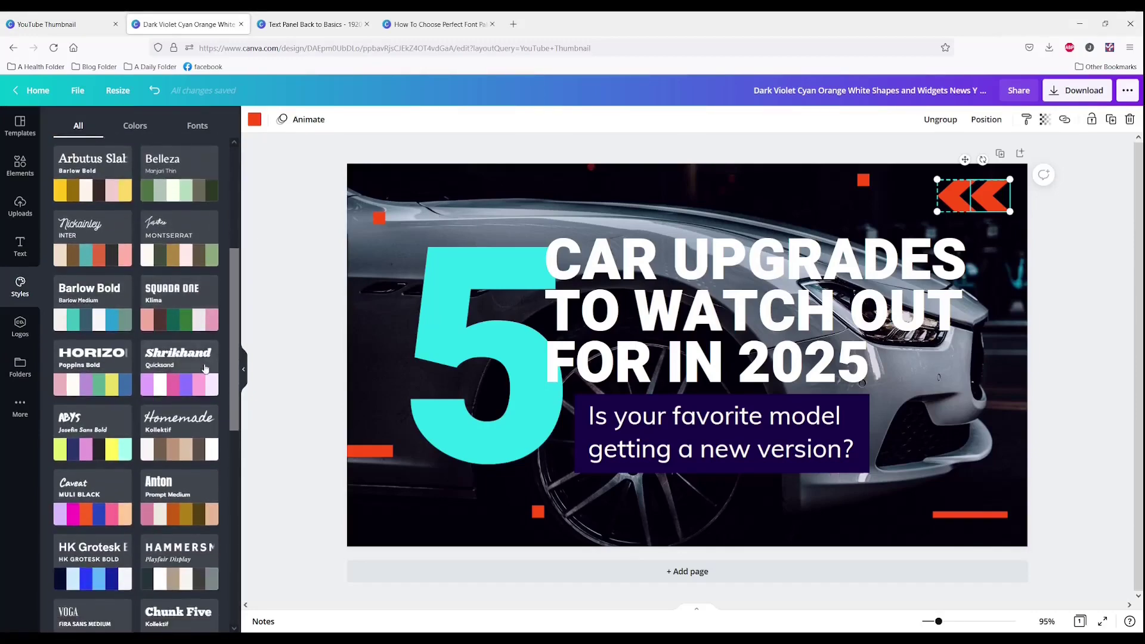
left_click(91, 377)
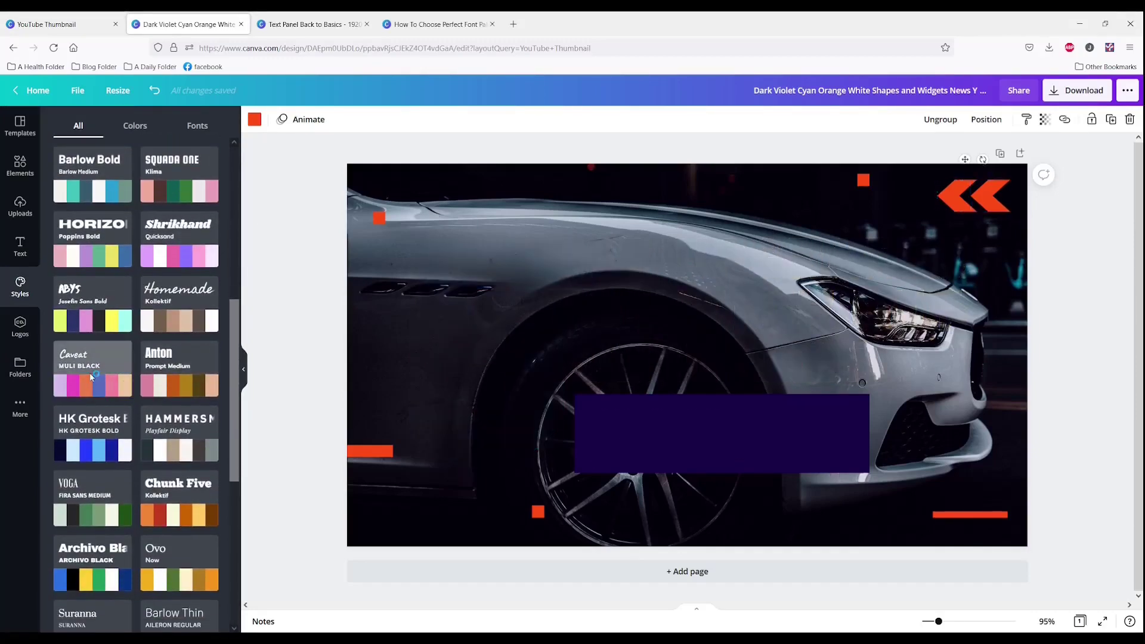
left_click(92, 384)
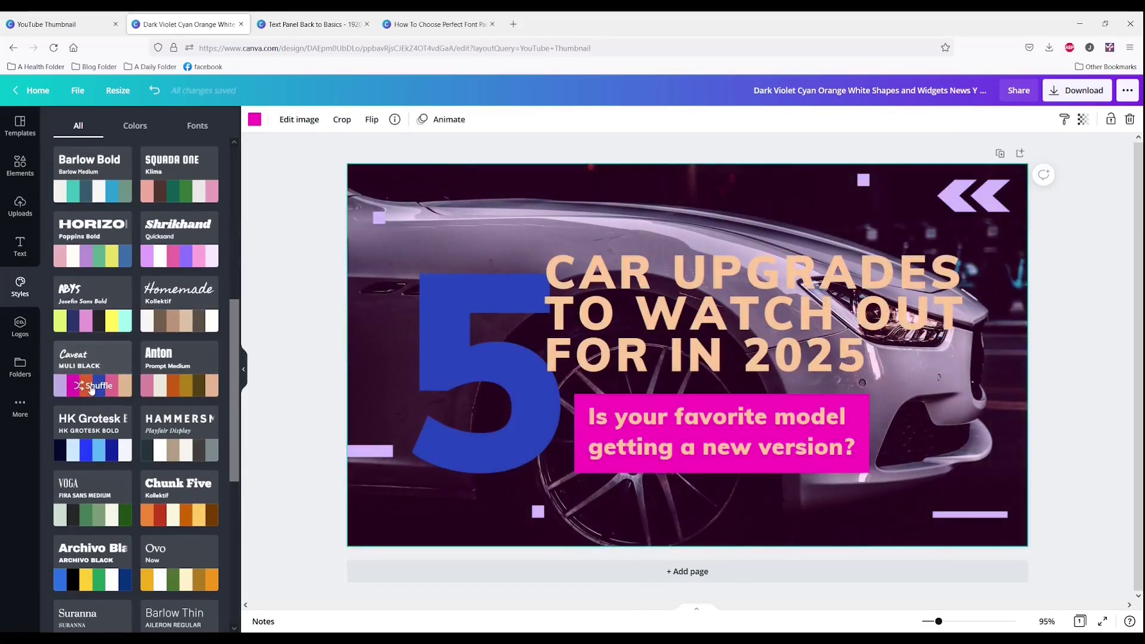
Try the HK Grotesk style with several color shuffles on the thumbnail, and replace it with the Chunk Five and Kollektif style.
left_click(92, 449)
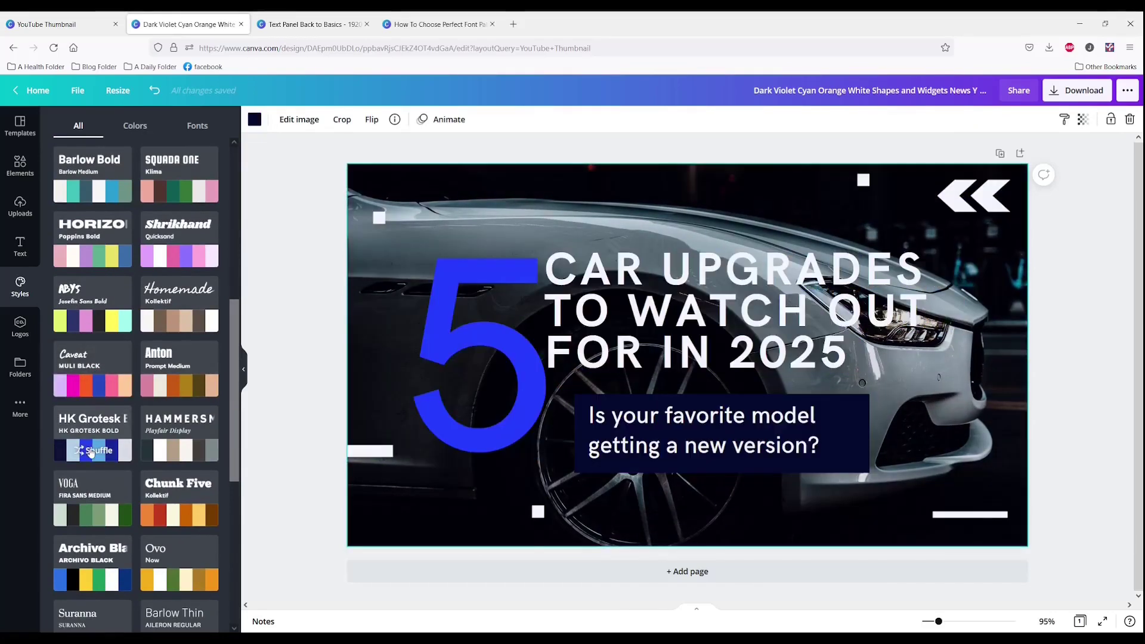
left_click(92, 450)
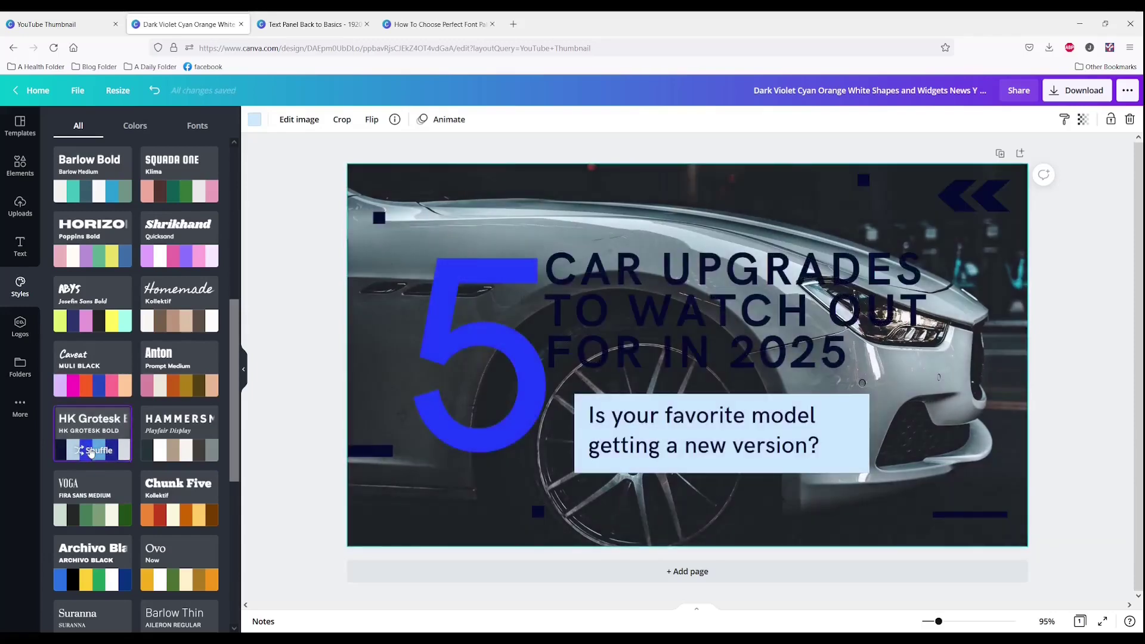
left_click(91, 450)
left_click(91, 450)
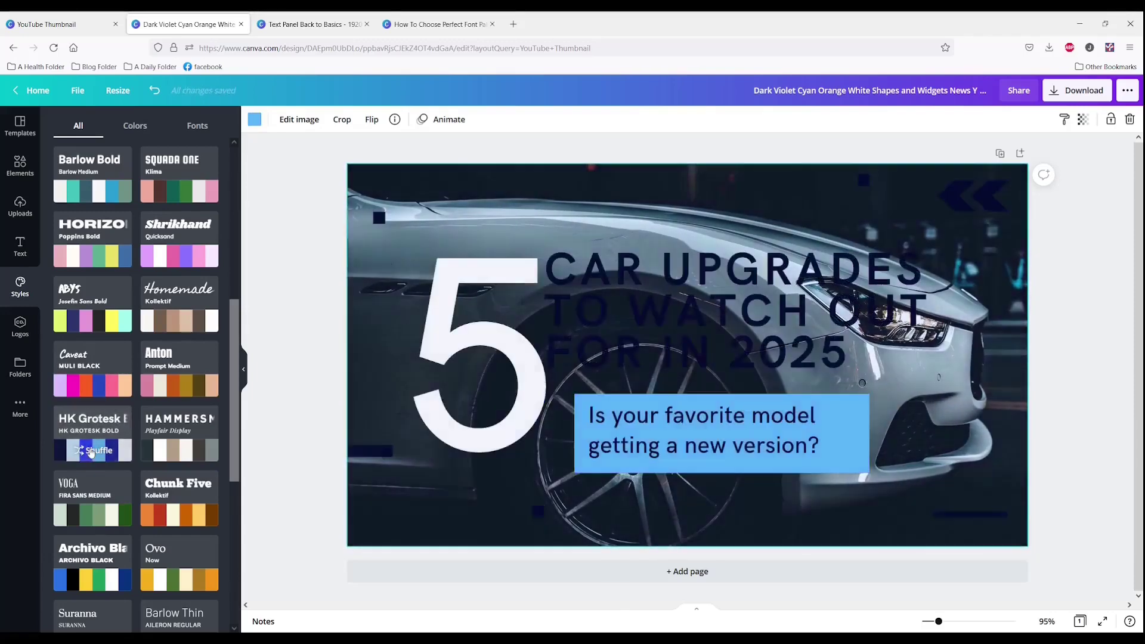
left_click(92, 450)
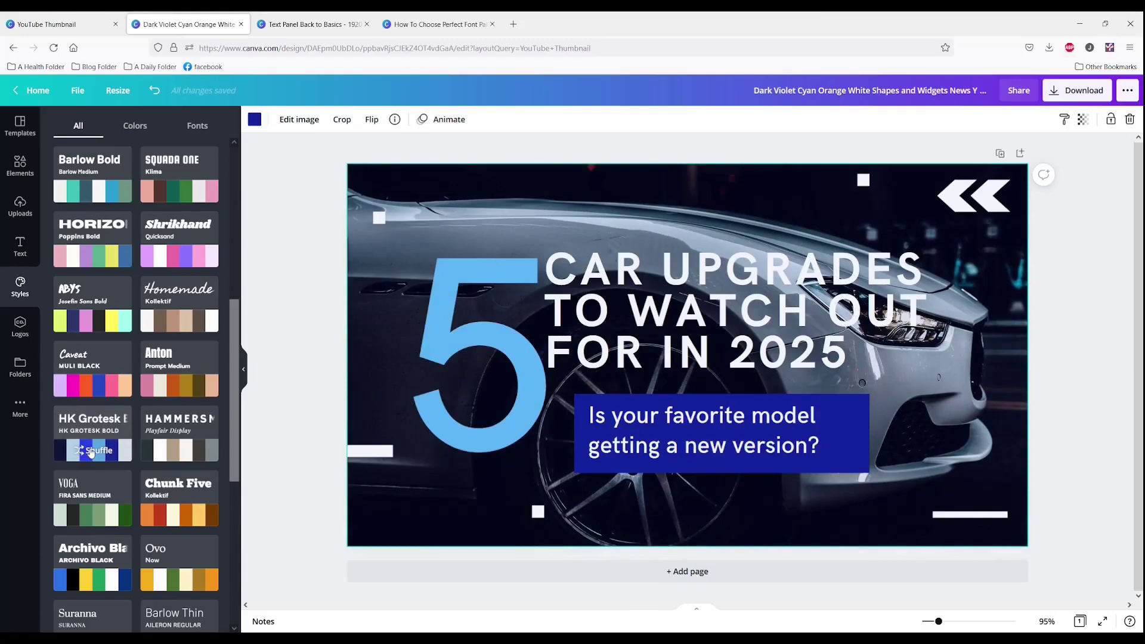
scroll(92, 450, "down", 2)
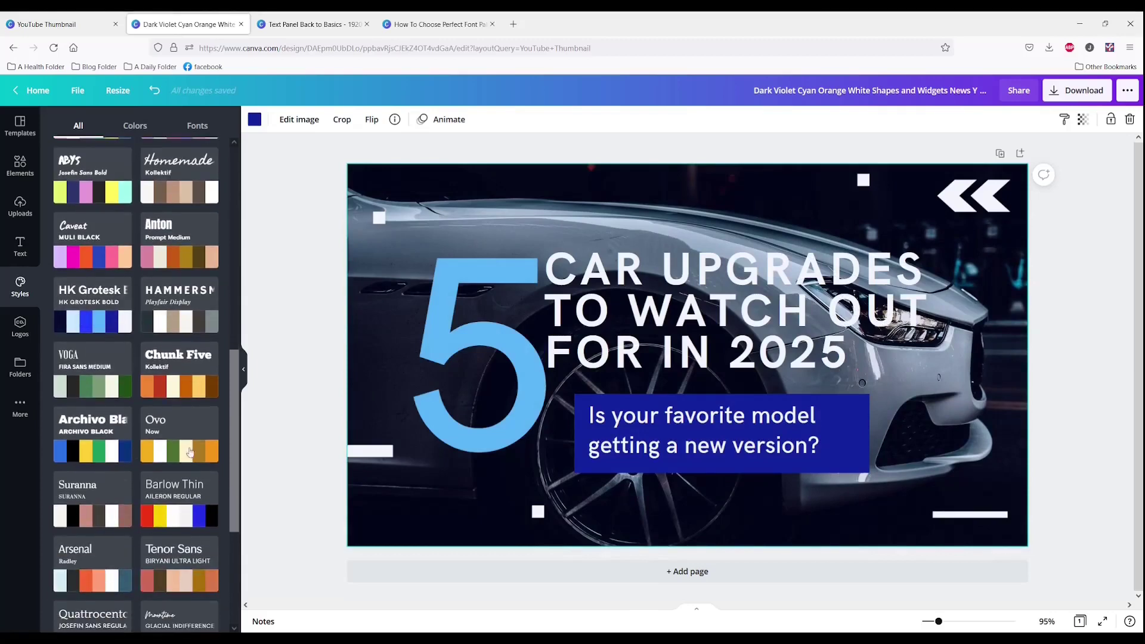
left_click(172, 381)
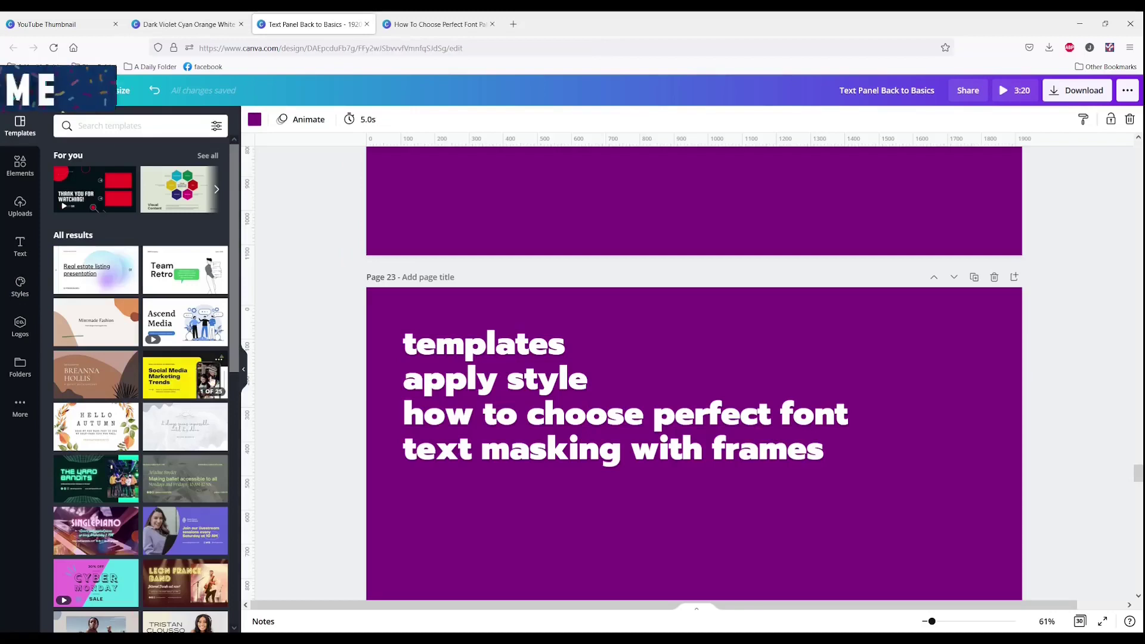
In the "Text Panel Back to Basics" design, apply only the style of the yellow "Social Media Marketing Trends" template to page 23 and undo it.
scroll(435, 521, "down", 1)
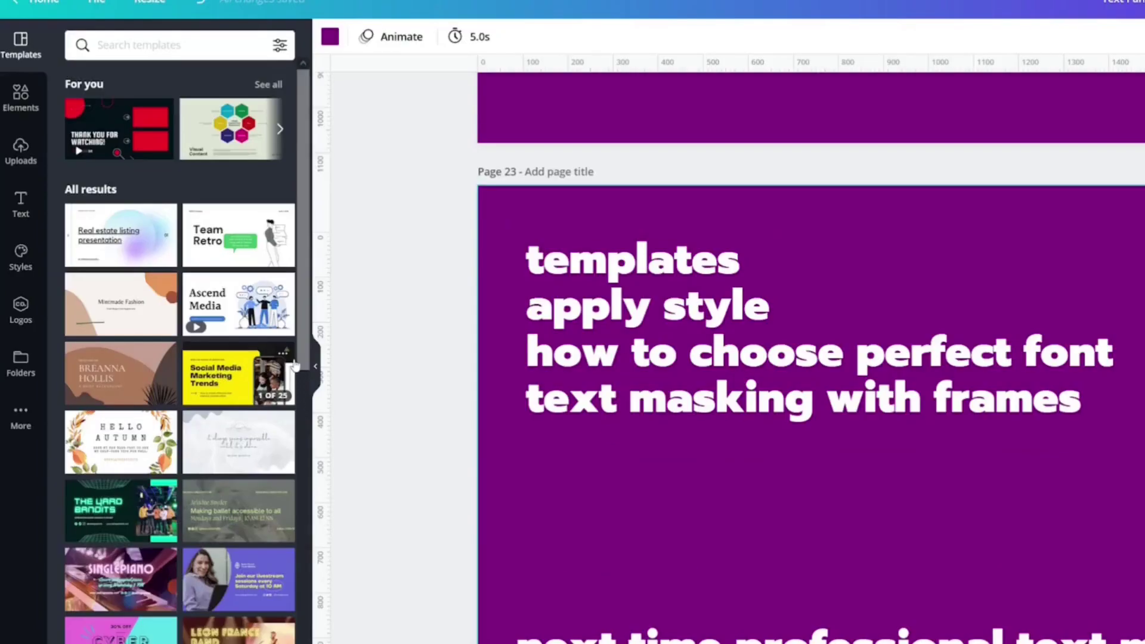
left_click(284, 356)
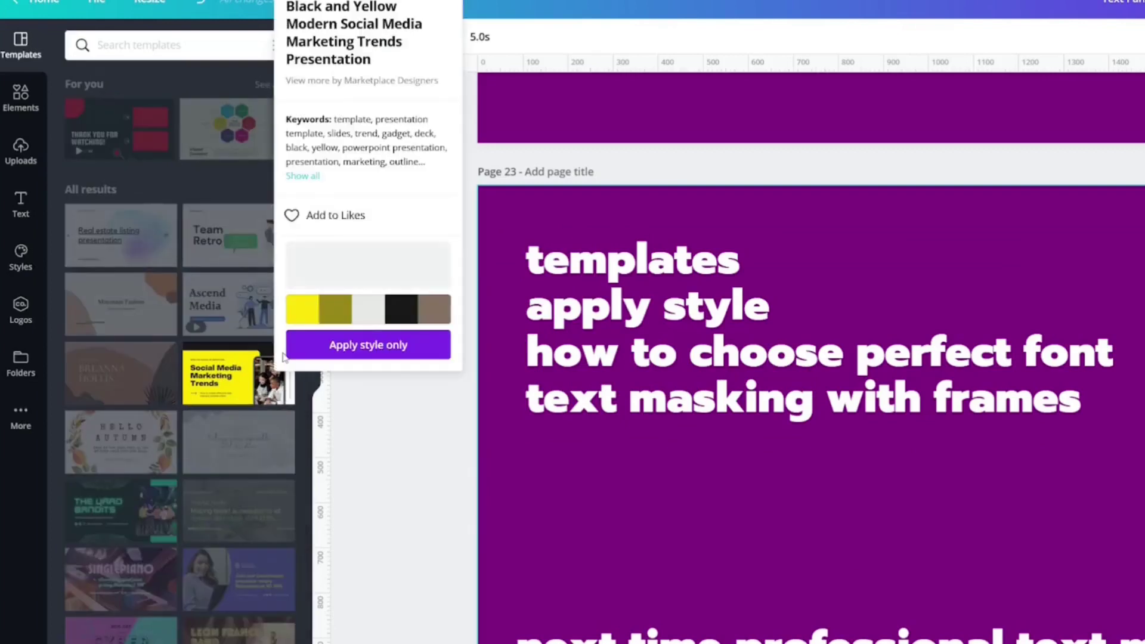
left_click(360, 340)
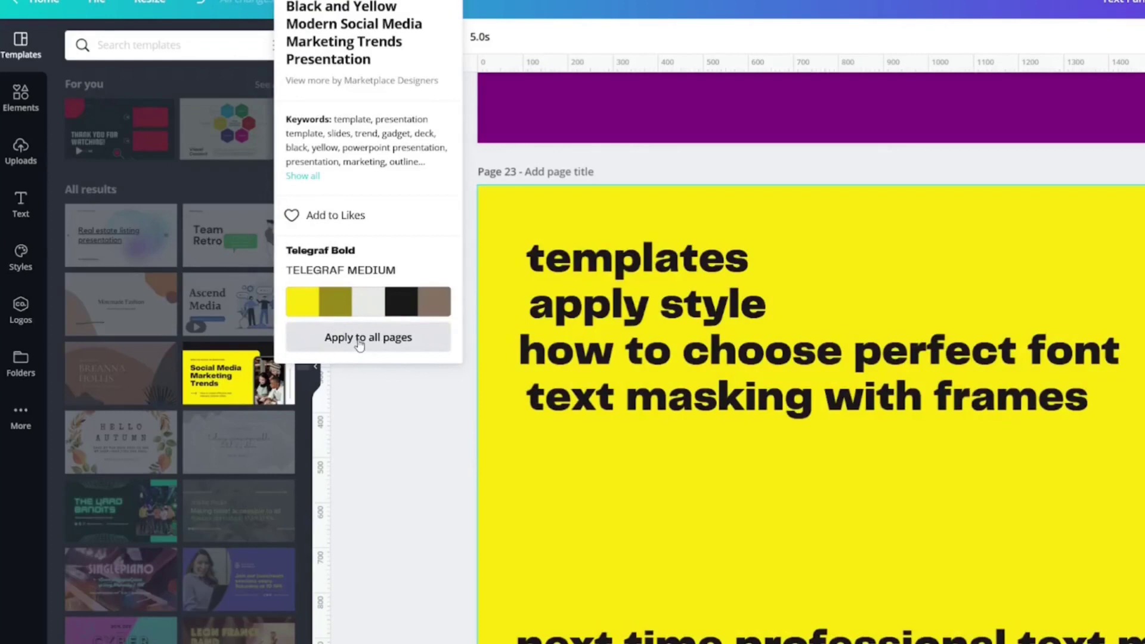
left_click(360, 342)
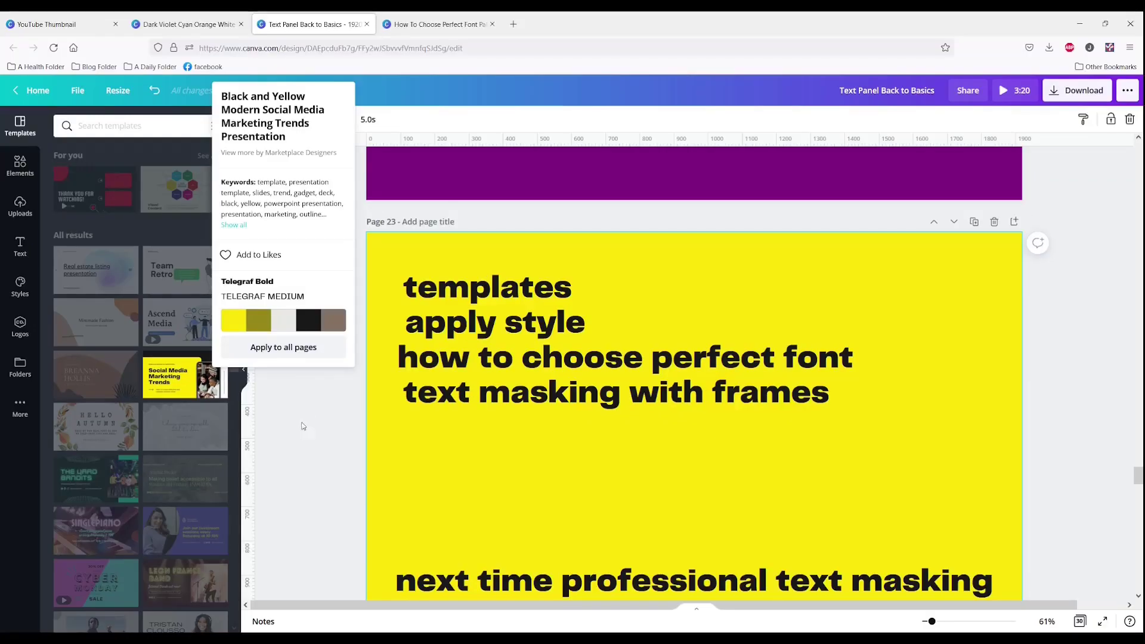
key("ctrl+z")
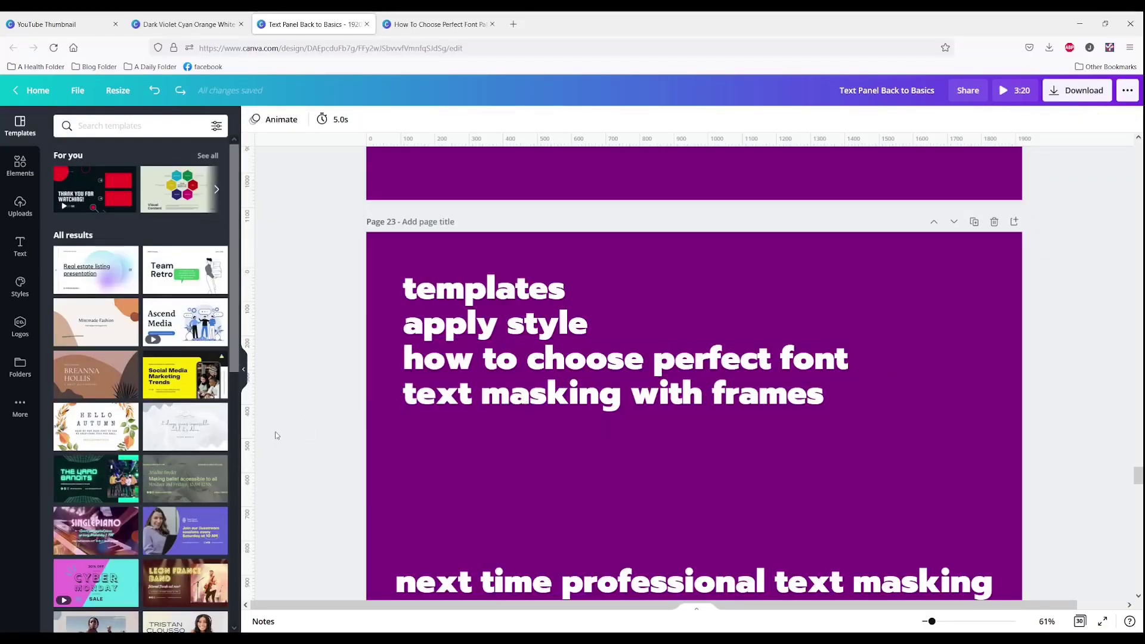
Switch to the "How To Choose Perfect Font Palettes" article and skim its audience, personality and bold font examples.
left_click(436, 16)
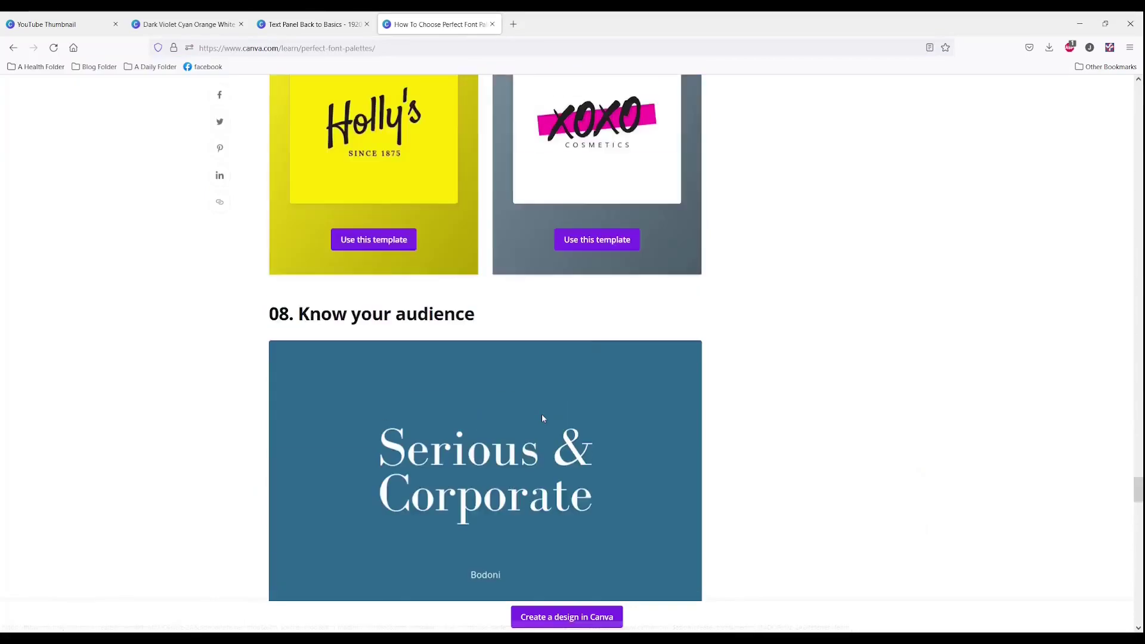
scroll(543, 418, "up", 20)
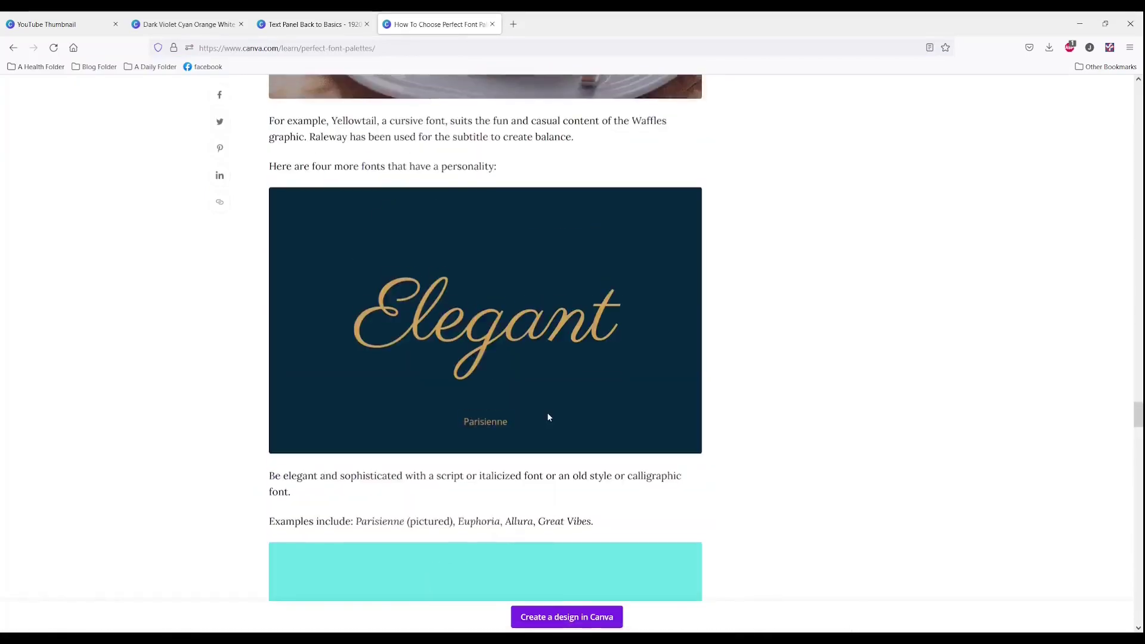
scroll(549, 416, "up", 20)
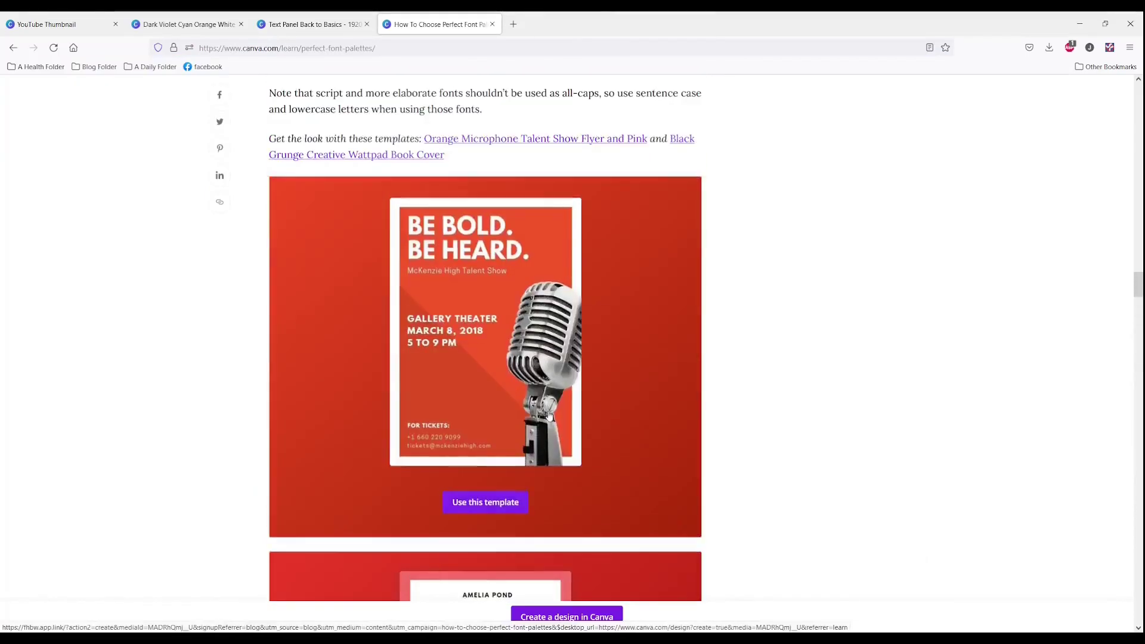
scroll(548, 408, "up", 20)
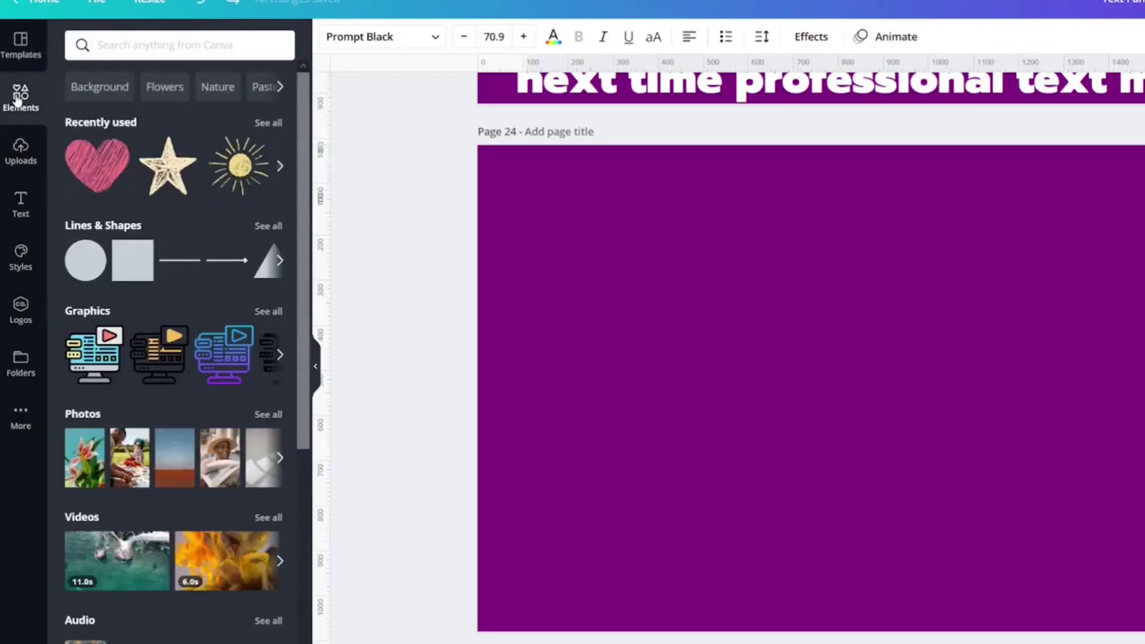
Browse the full Frames collection in Elements, including the letter, number and shape frames.
scroll(126, 457, "down", 7)
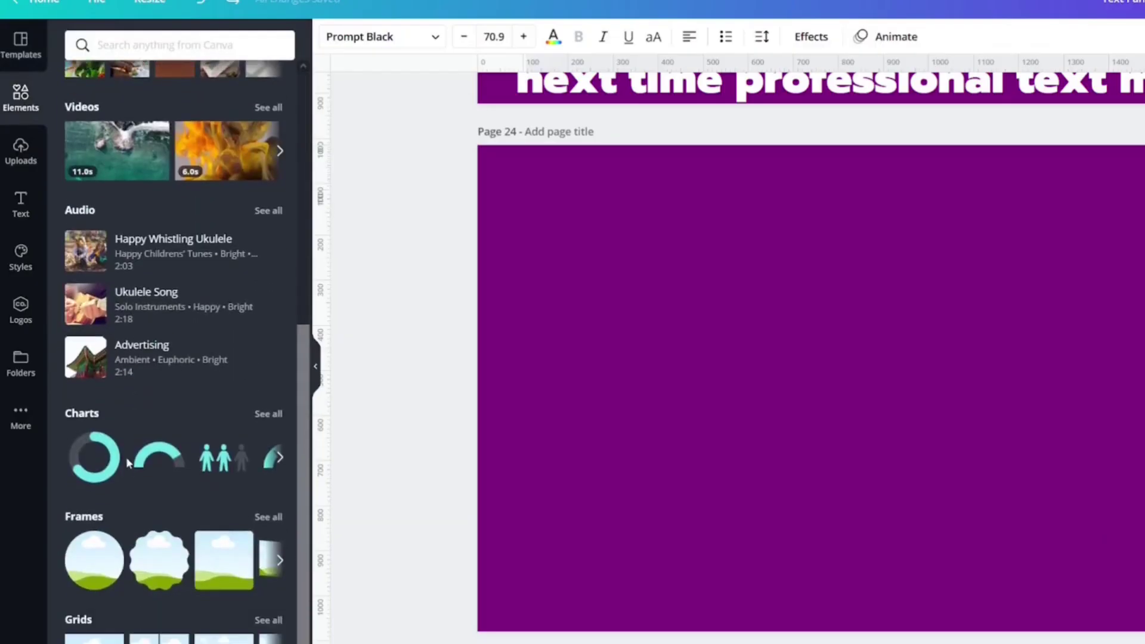
left_click(269, 517)
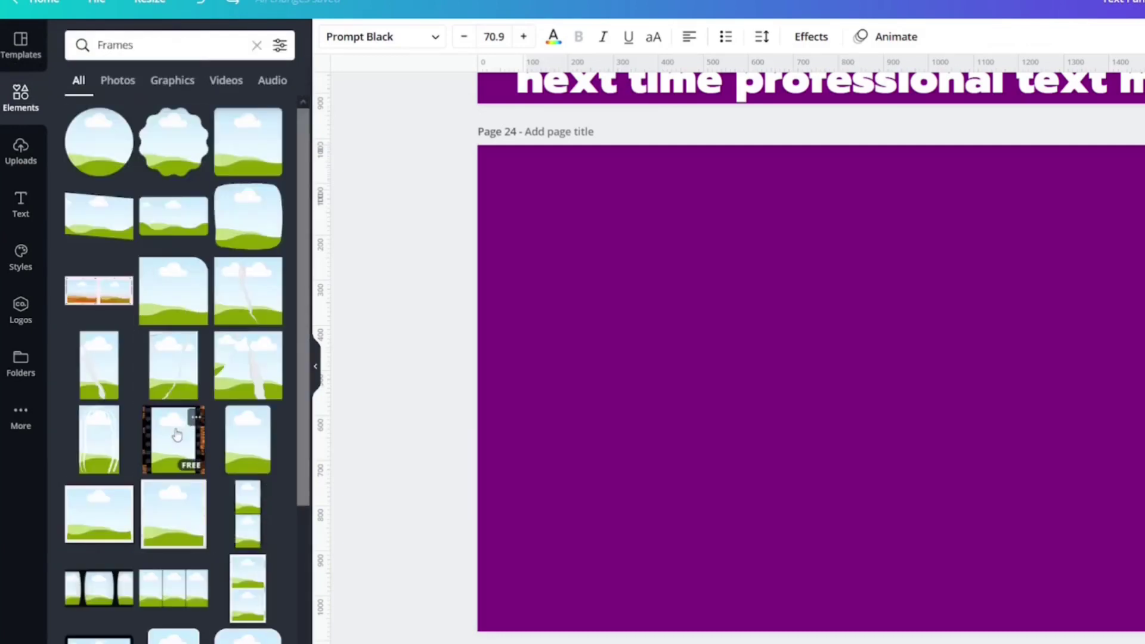
scroll(176, 435, "down", 15)
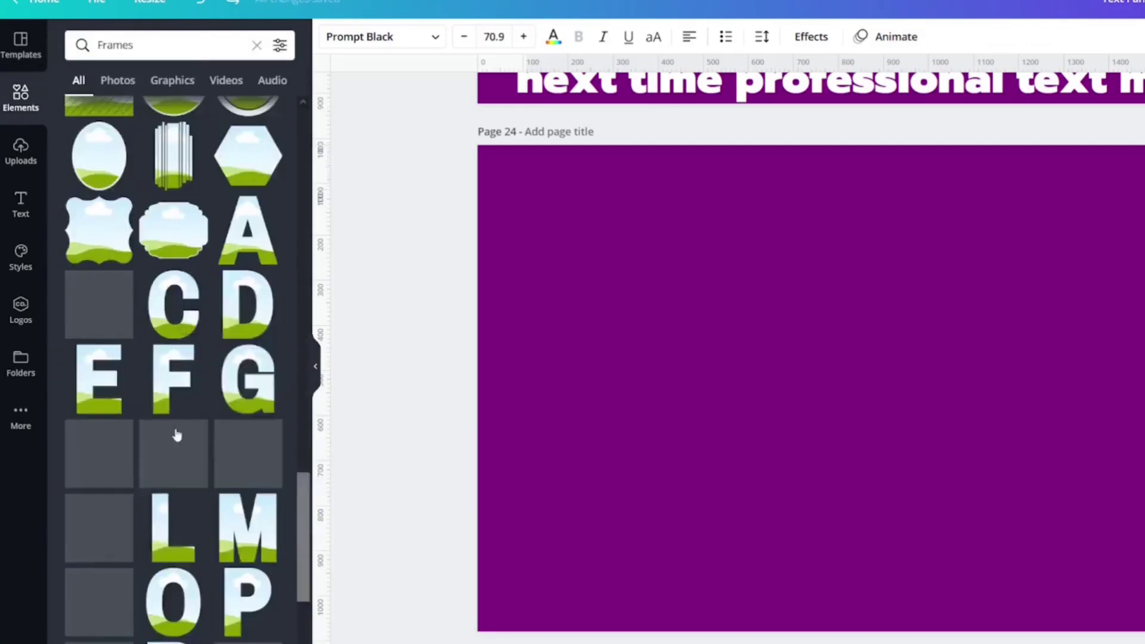
scroll(177, 435, "down", 16)
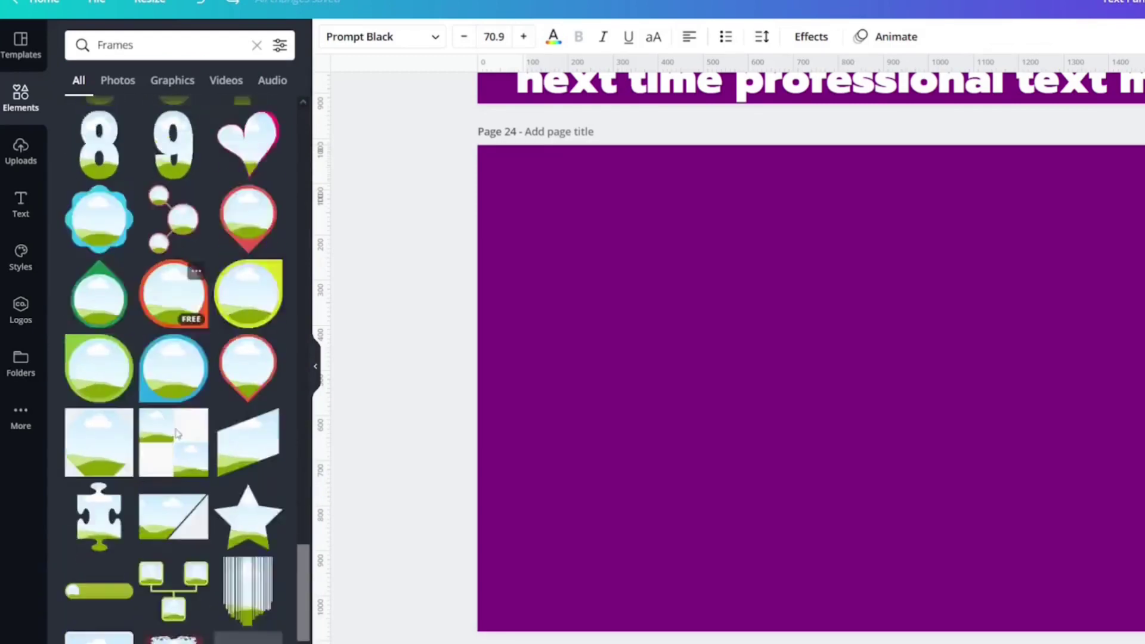
scroll(177, 435, "down", 12)
Search the elements for "Frames + Letters" and limit the results to graphics.
left_click(149, 52)
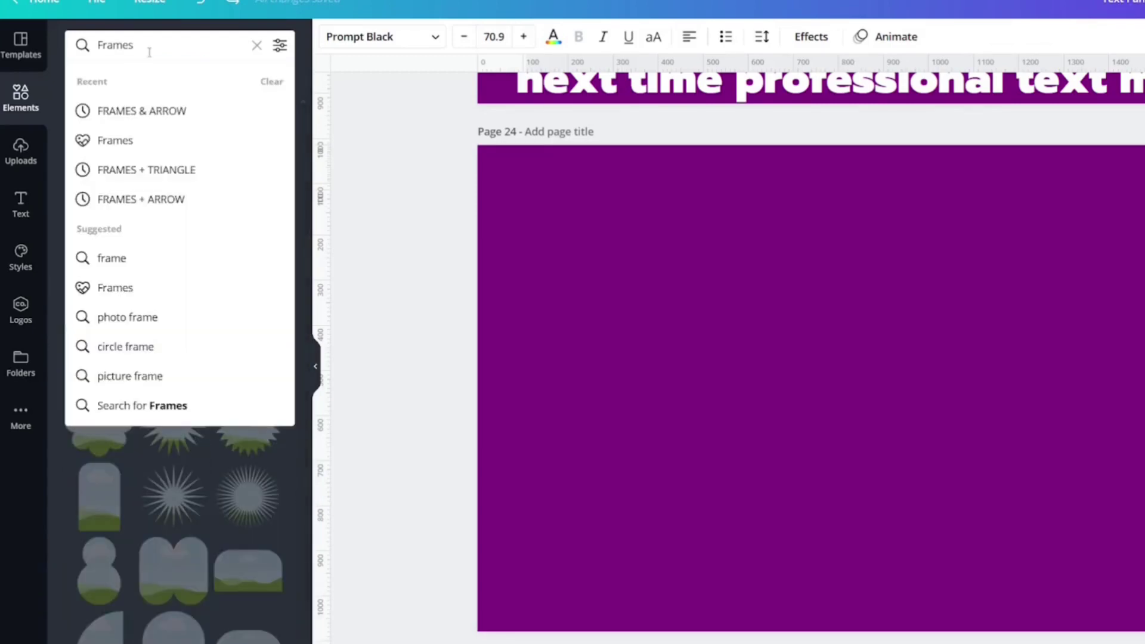
type("+ Letter")
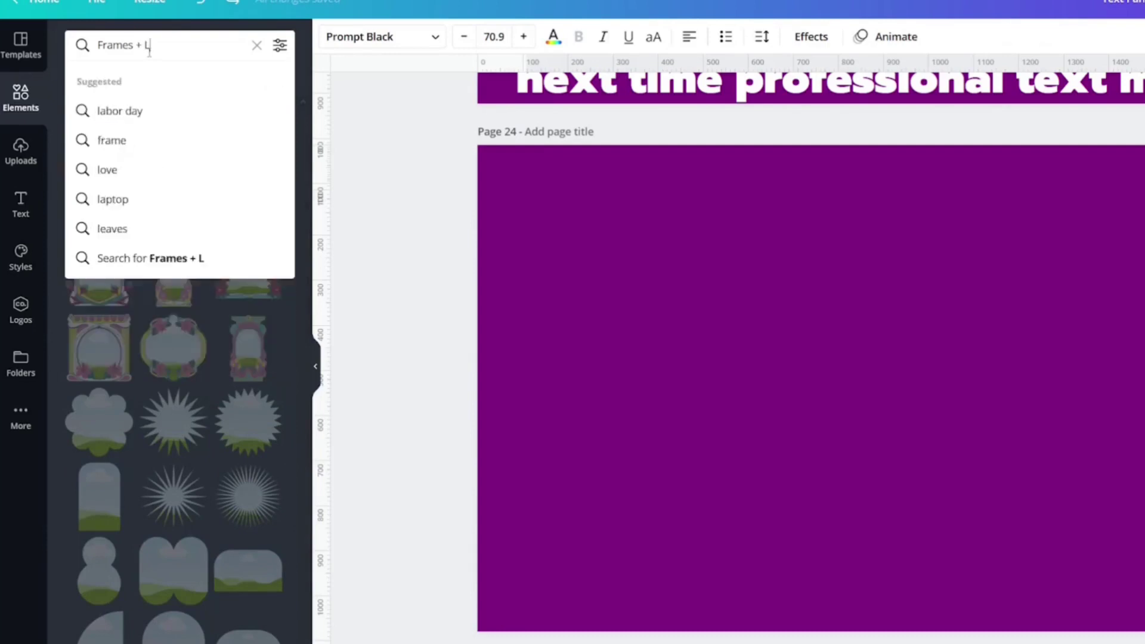
type("s")
key("Return")
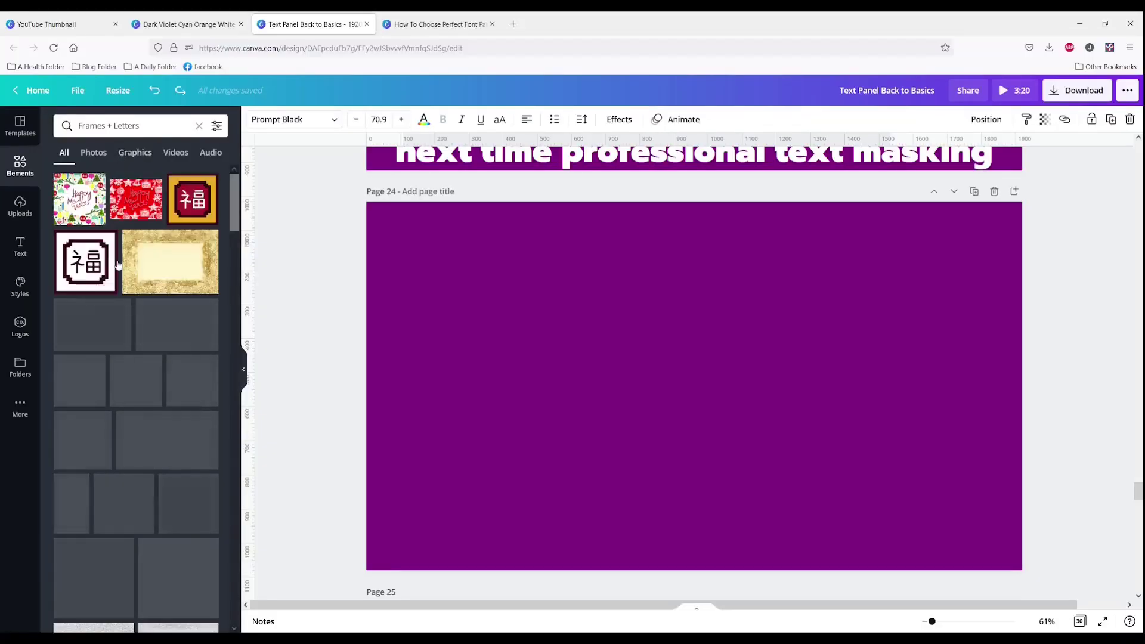
left_click(145, 153)
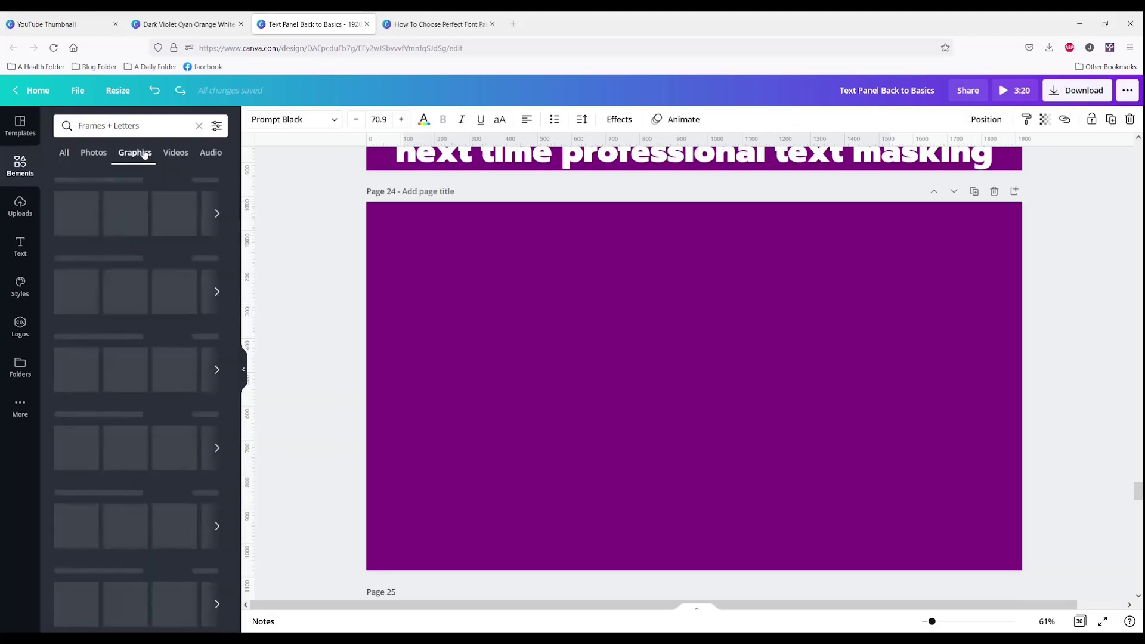
Find the serif letter frames and spell TEXT with them across page 24.
scroll(151, 397, "down", 15)
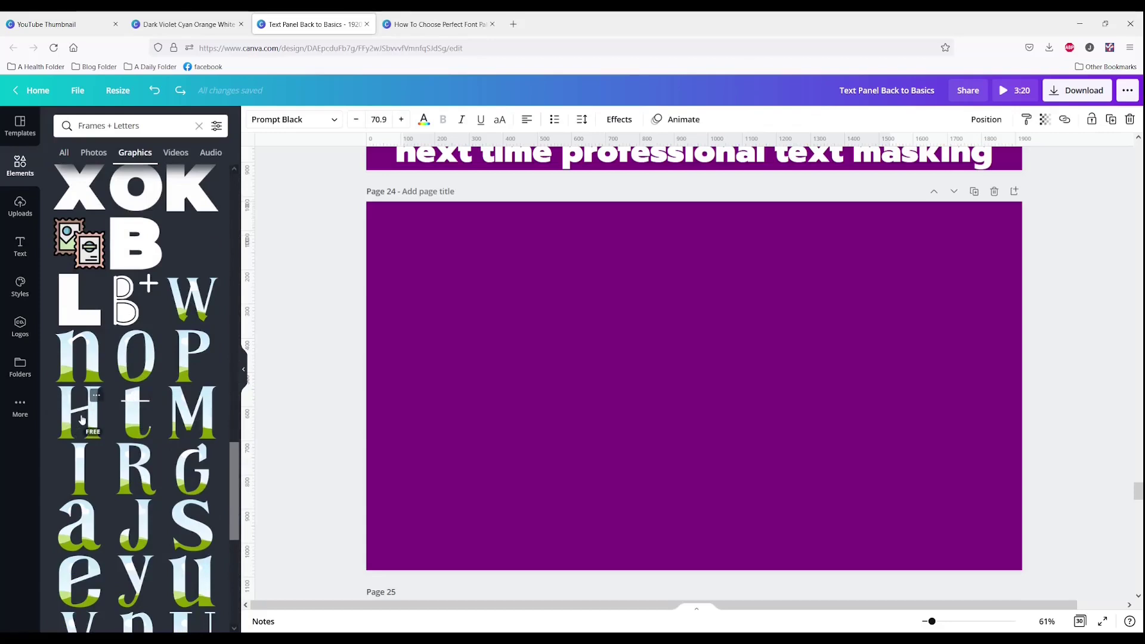
scroll(87, 406, "down", 3)
scroll(95, 417, "up", 1)
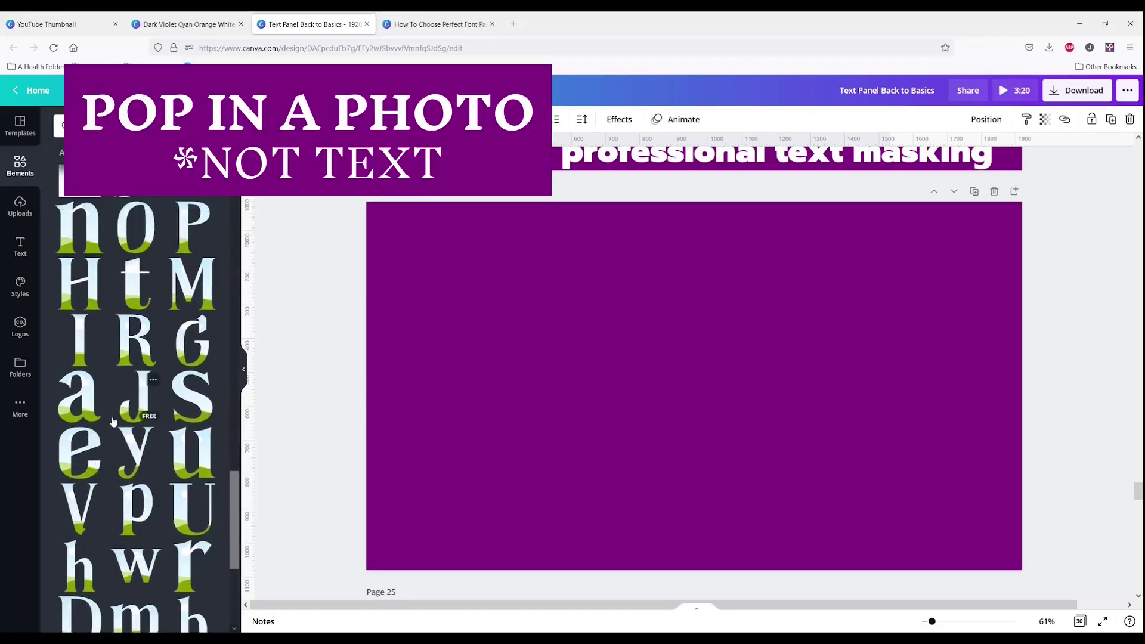
scroll(113, 416, "down", 1)
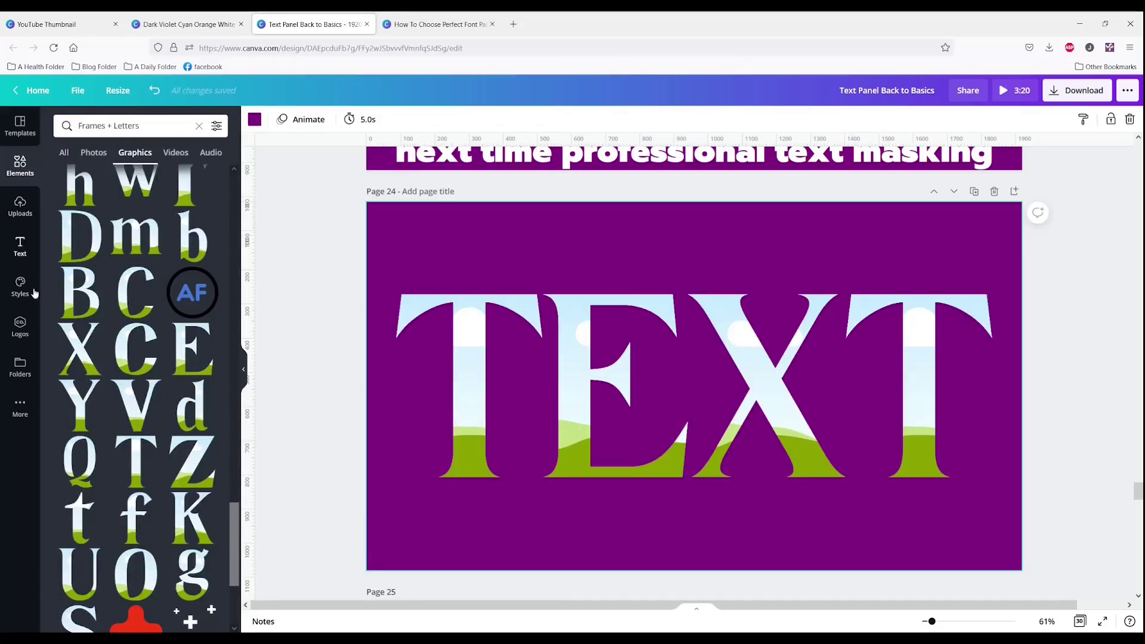
Open the Pixabay integration and search its free images for "fall".
left_click(15, 405)
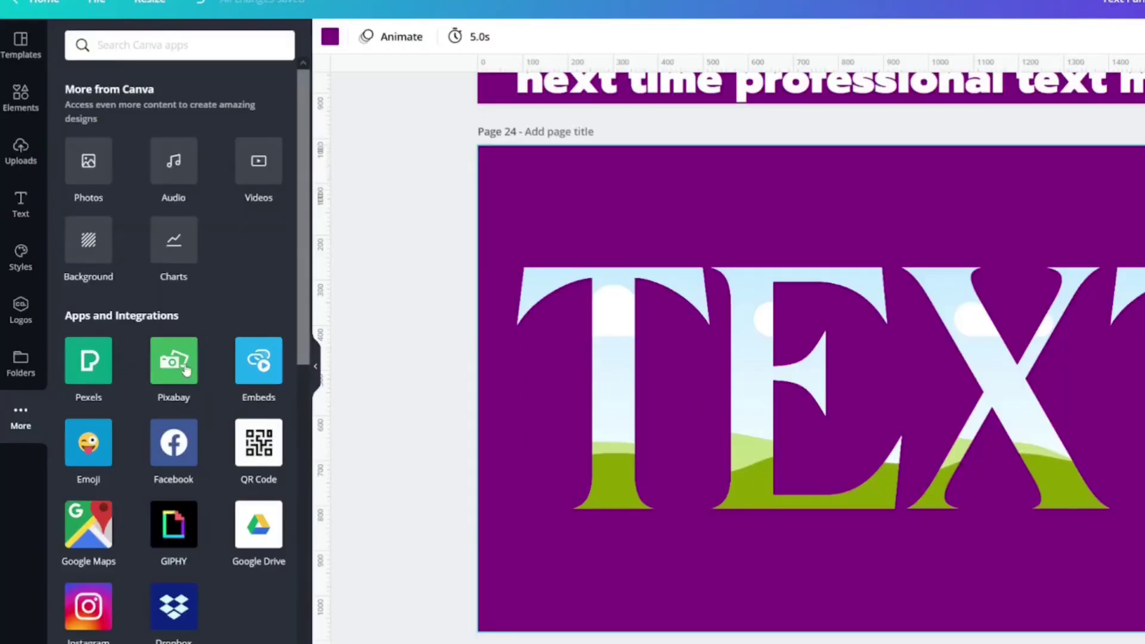
left_click(187, 369)
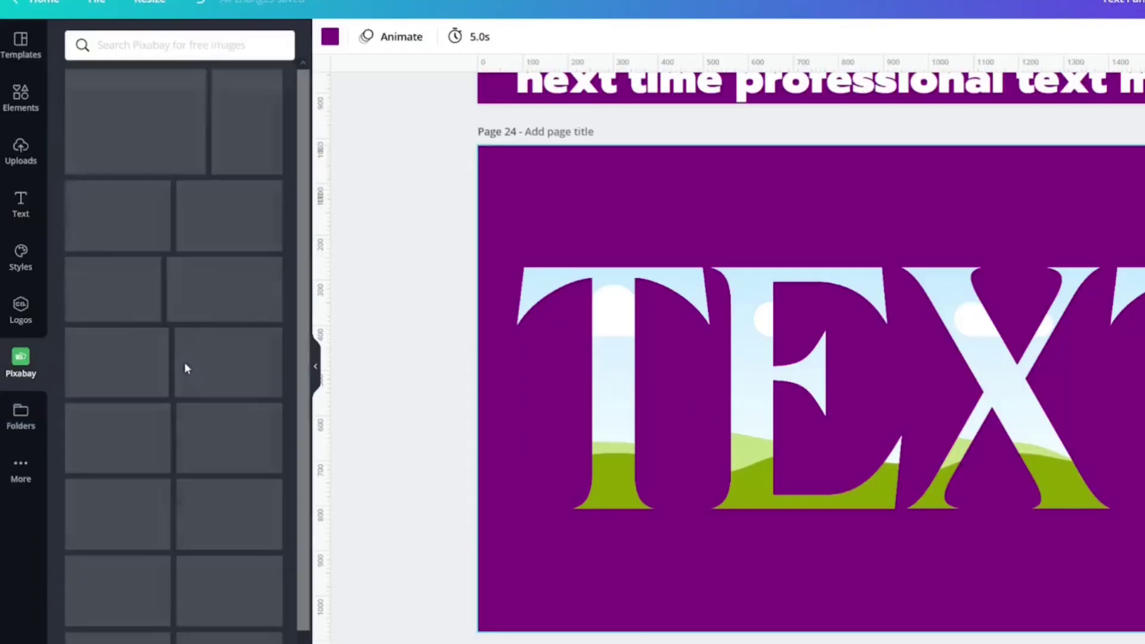
type("fall")
key("Return")
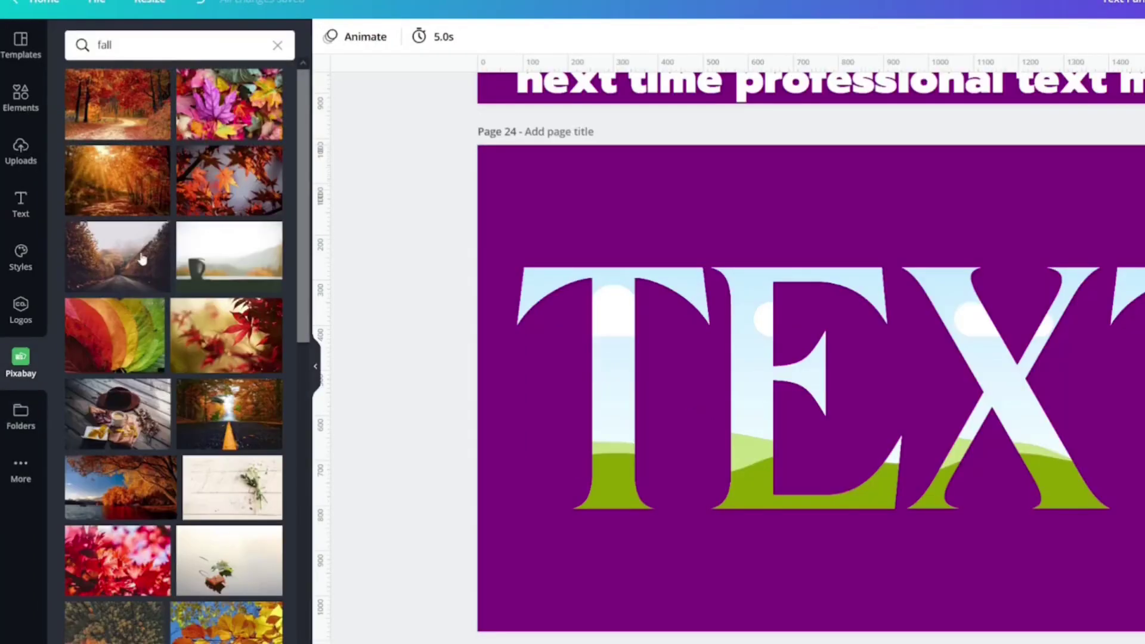
Fill all four letter frames of TEXT on page 24 with the photo of the mug on a ledge.
left_click(229, 253)
left_click_drag(772, 360, 631, 366)
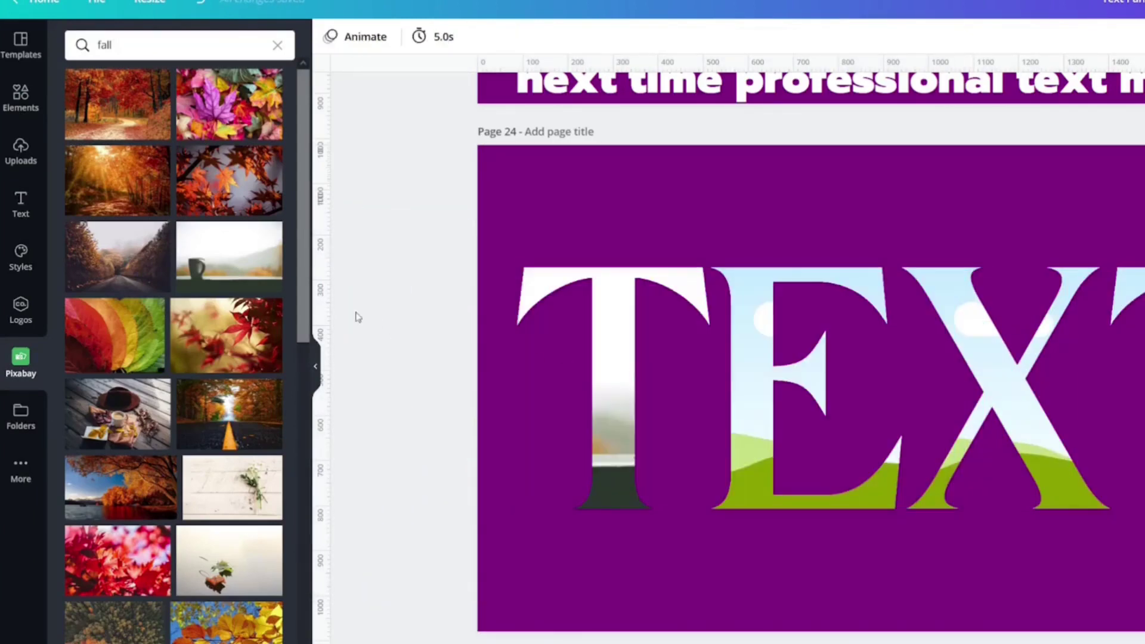
left_click_drag(186, 243, 993, 378)
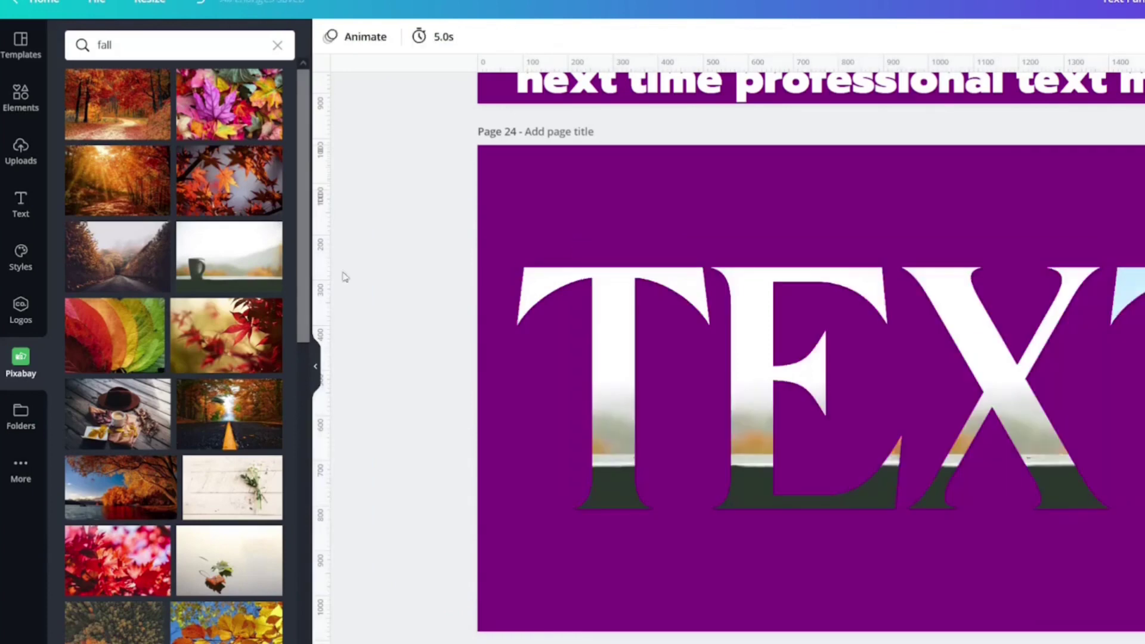
left_click(253, 267)
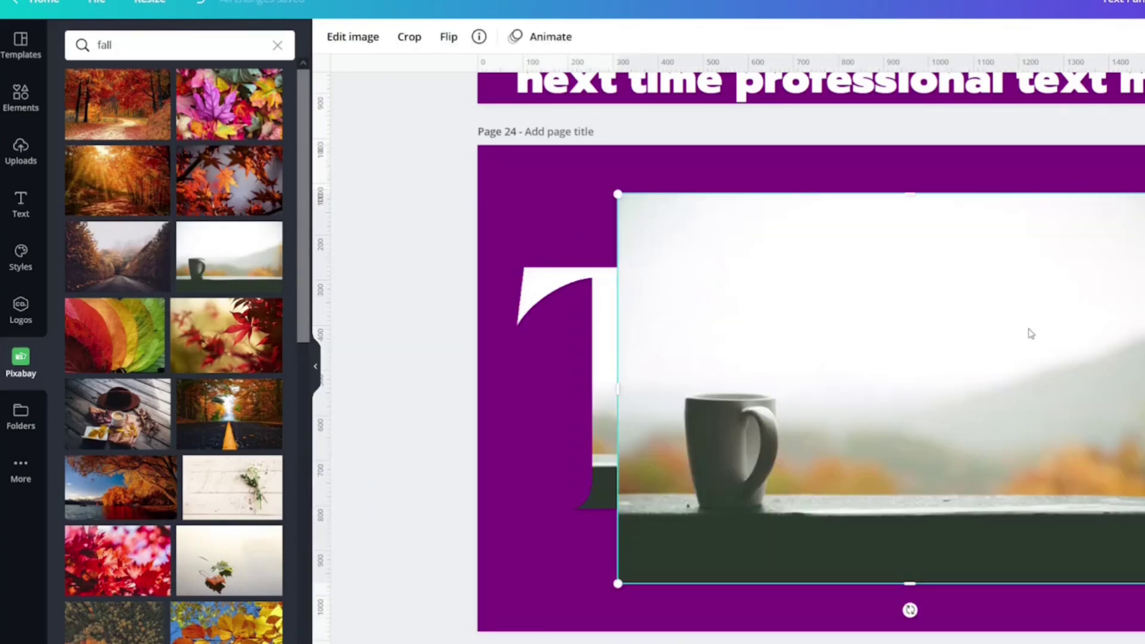
left_click_drag(1033, 336, 1144, 365)
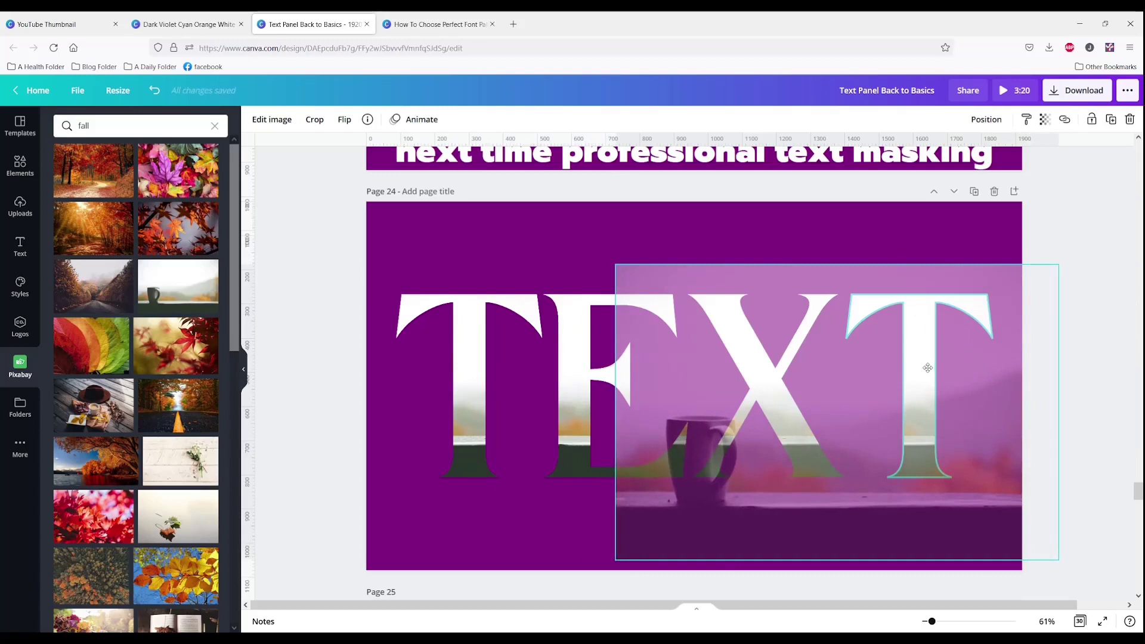
left_click_drag(927, 368, 927, 368)
left_click(399, 508)
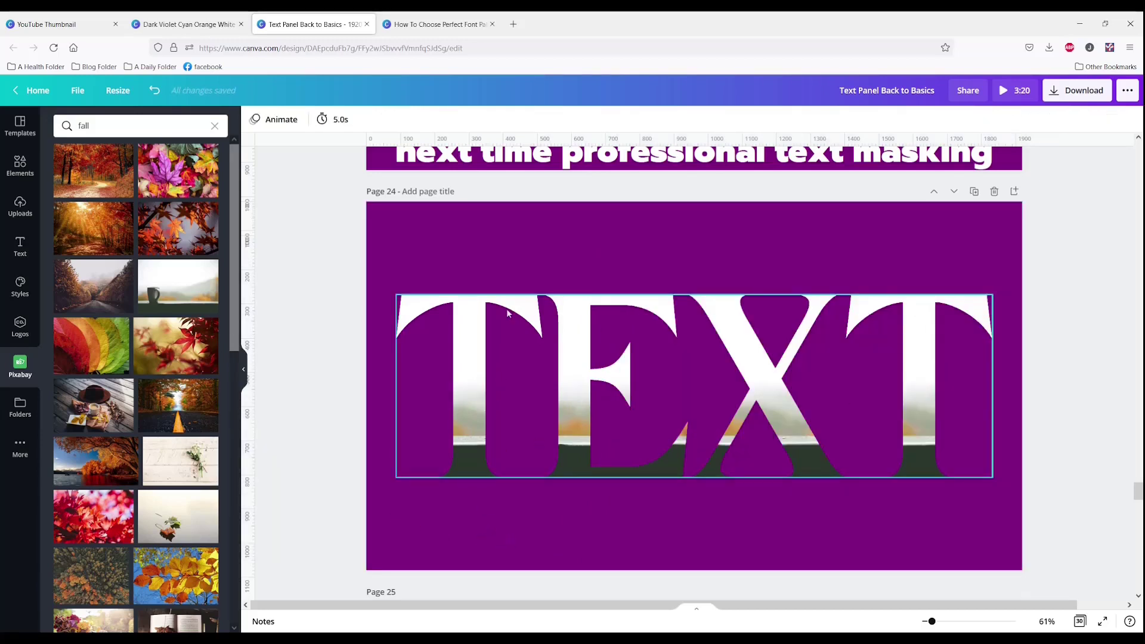
Reposition the photo inside the first T frame so that the mug shows within the letter.
left_click(495, 447)
double_click(471, 432)
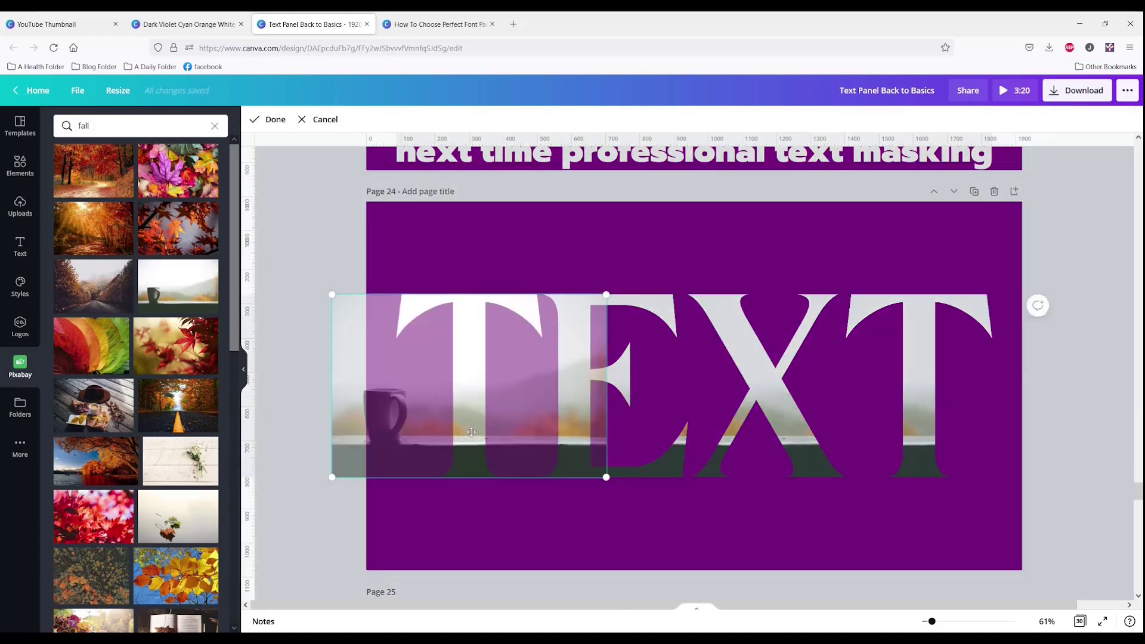
left_click_drag(471, 431, 561, 435)
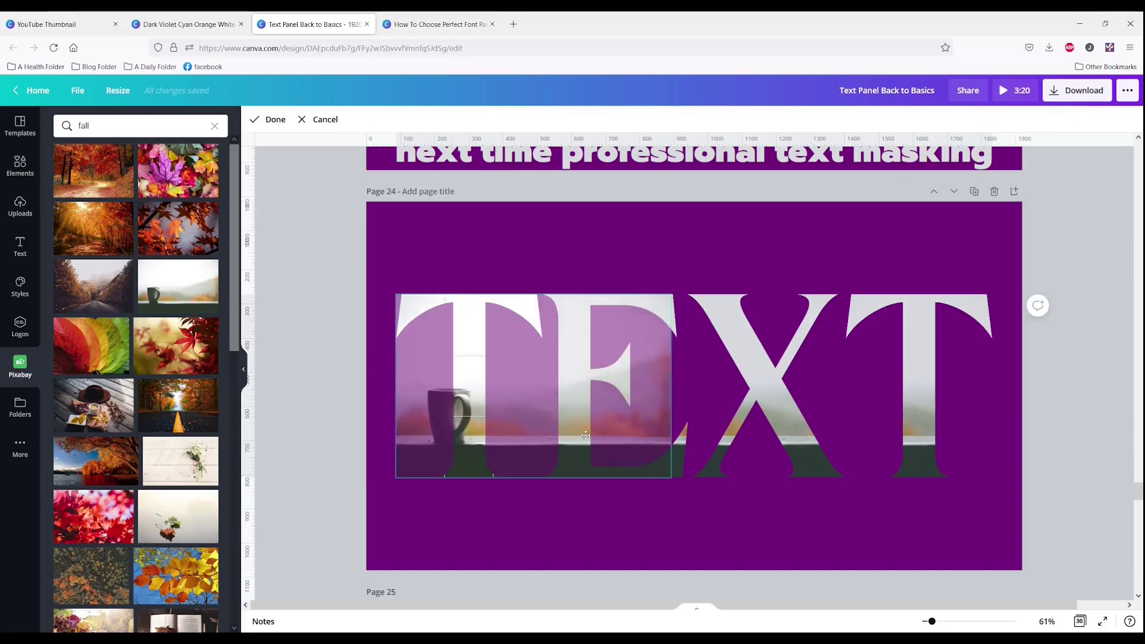
left_click(511, 529)
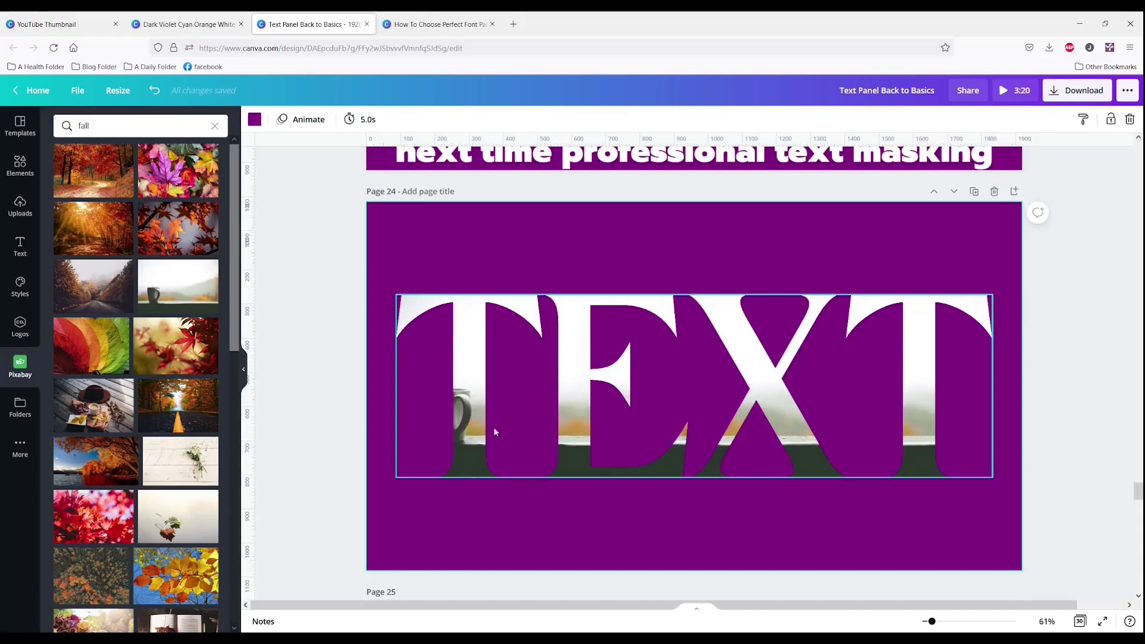
Adjust the photo's position inside the E, X and final T frames.
double_click(572, 423)
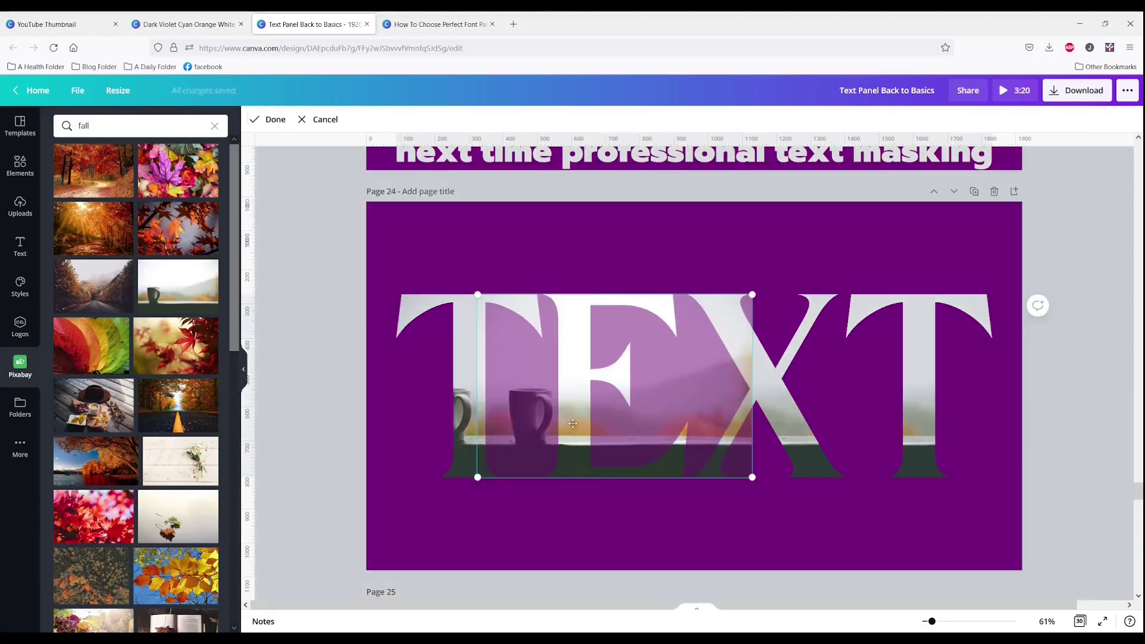
left_click_drag(576, 424, 734, 425)
double_click(796, 424)
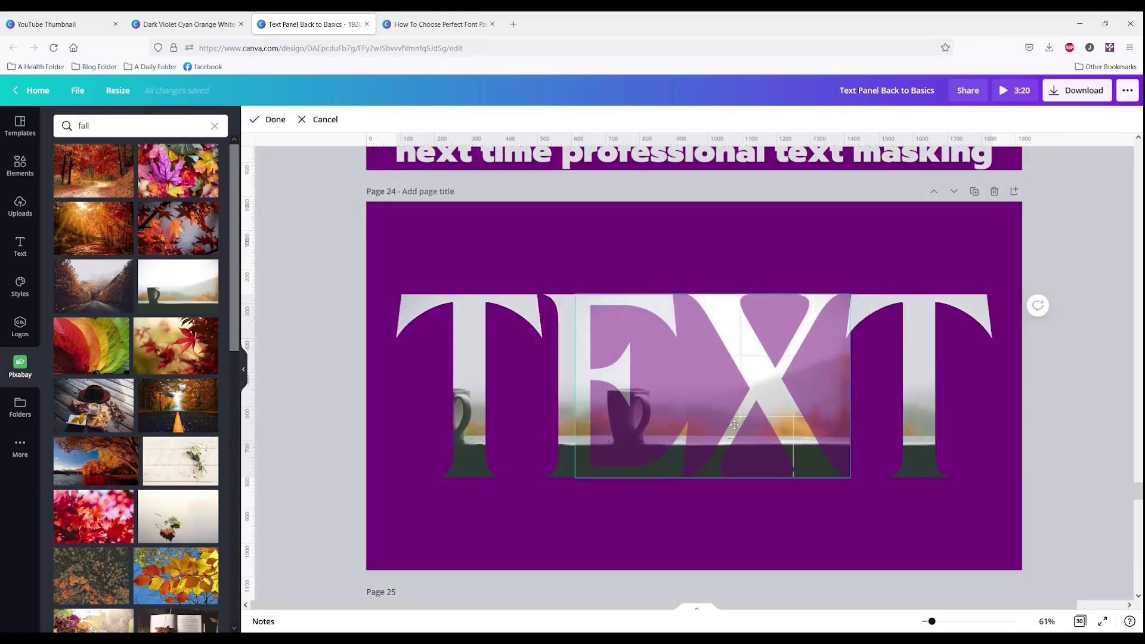
left_click(741, 544)
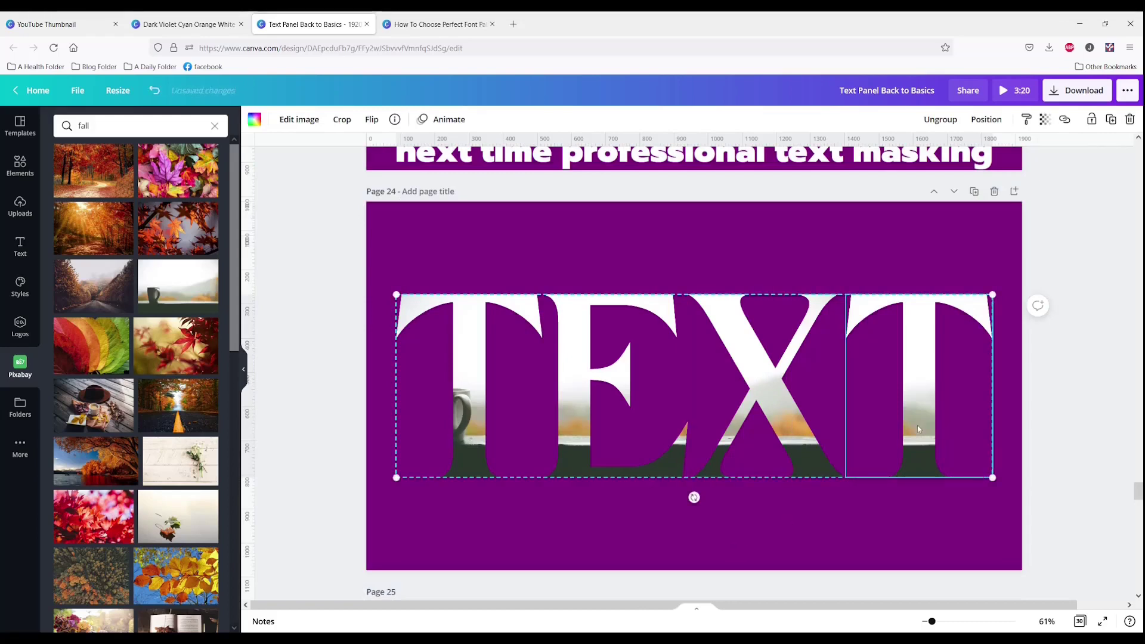
double_click(918, 424)
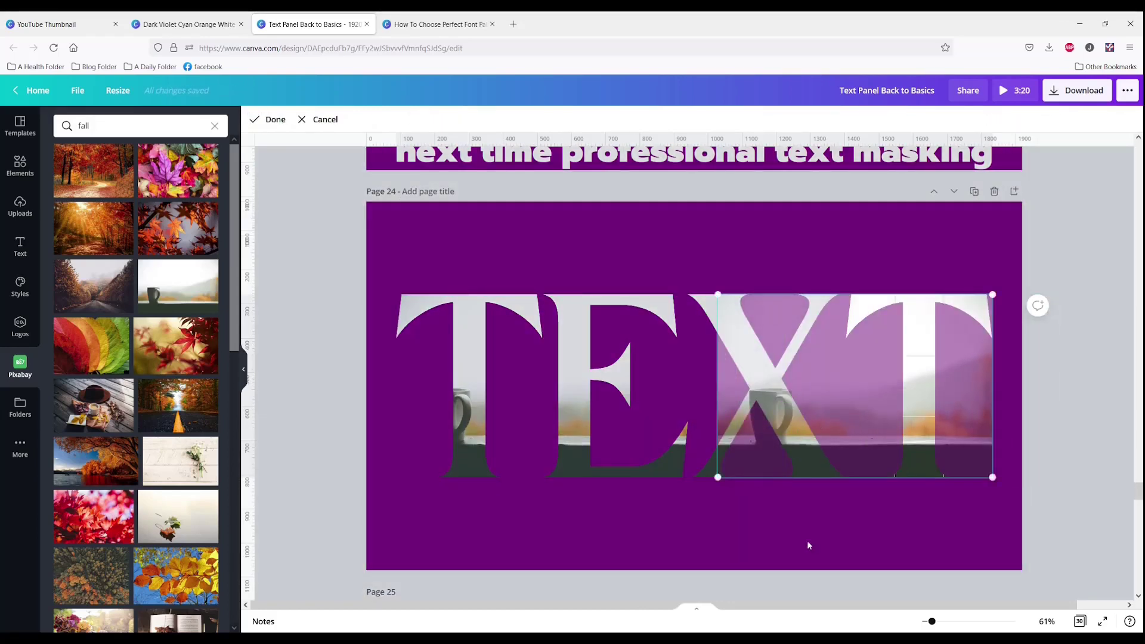
left_click(808, 545)
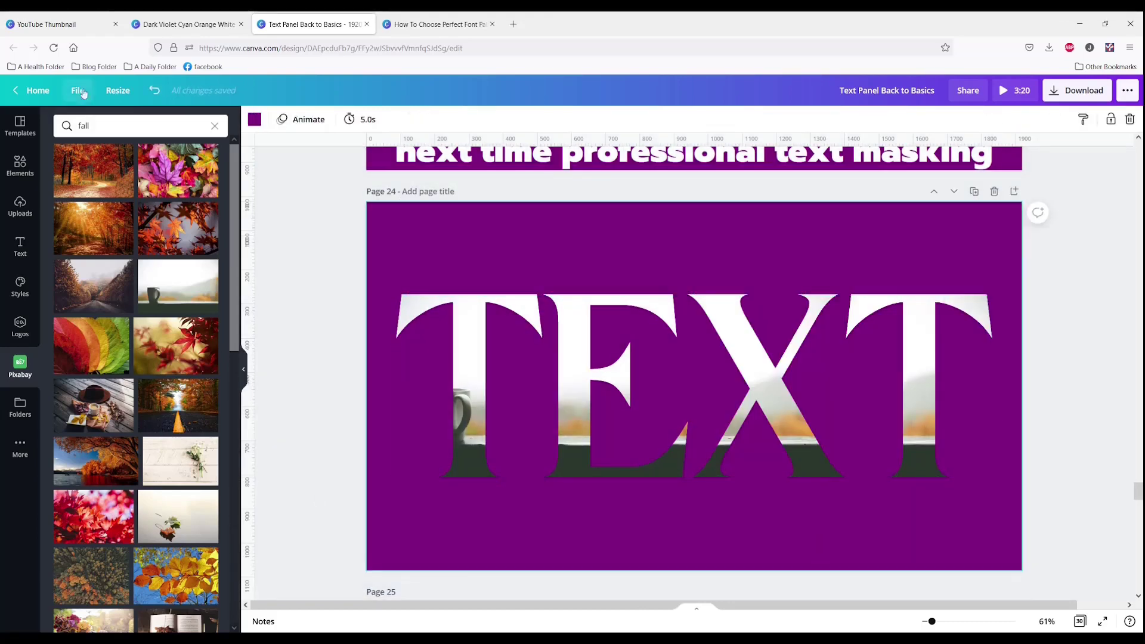
Search Pixabay for "fall + gradient" and fill the four letter frames of TEXT with an orange-red gradient image.
left_click(102, 126)
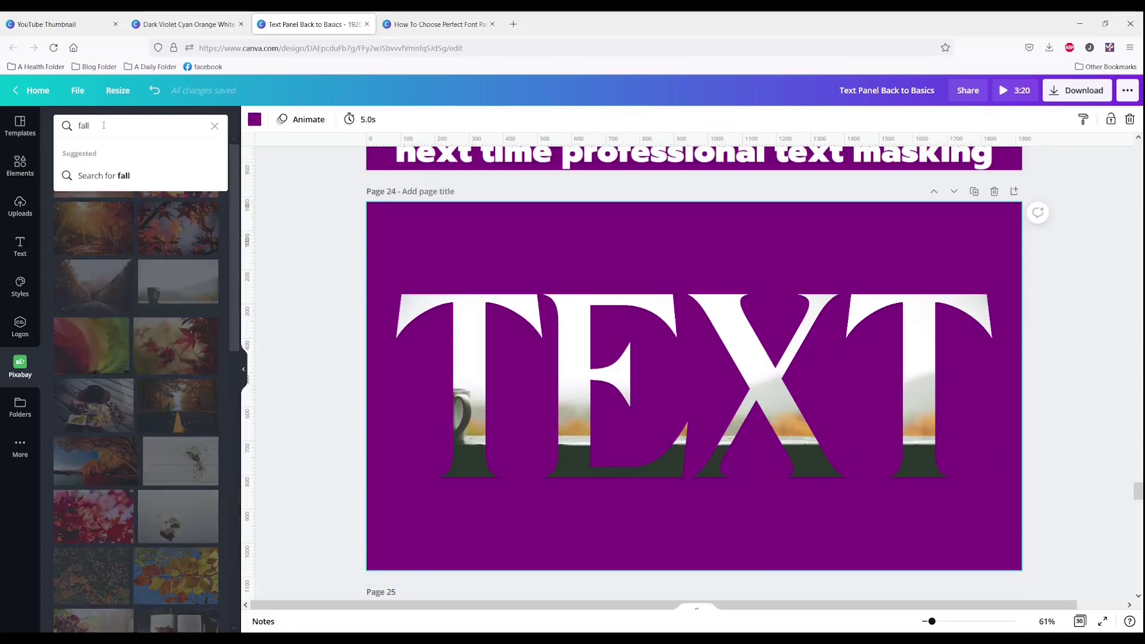
type("+ gradient")
key("Return")
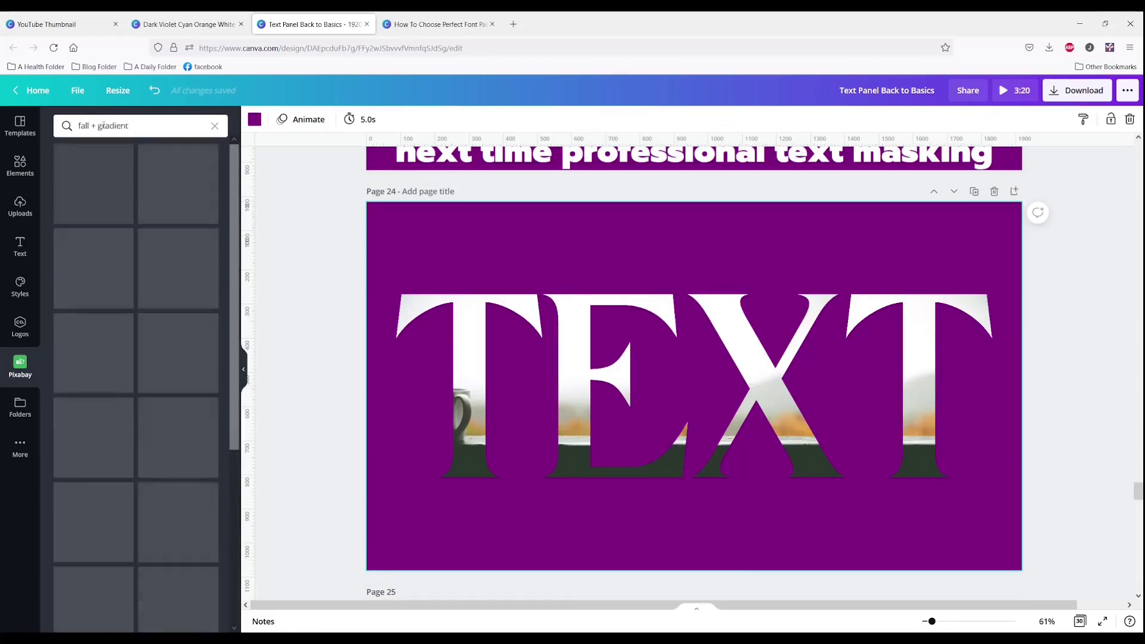
scroll(137, 387, "down", 10)
left_click_drag(99, 248, 602, 516)
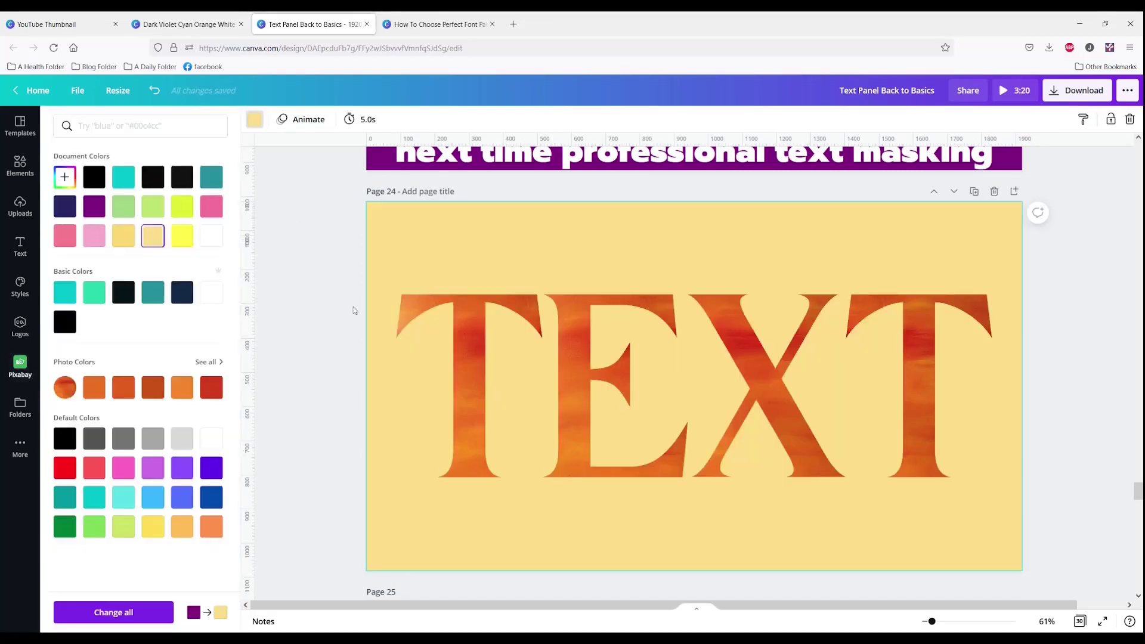
Try other document colors on page 24's background and set it to bright lime yellow.
left_click(124, 238)
left_click(89, 237)
left_click(182, 208)
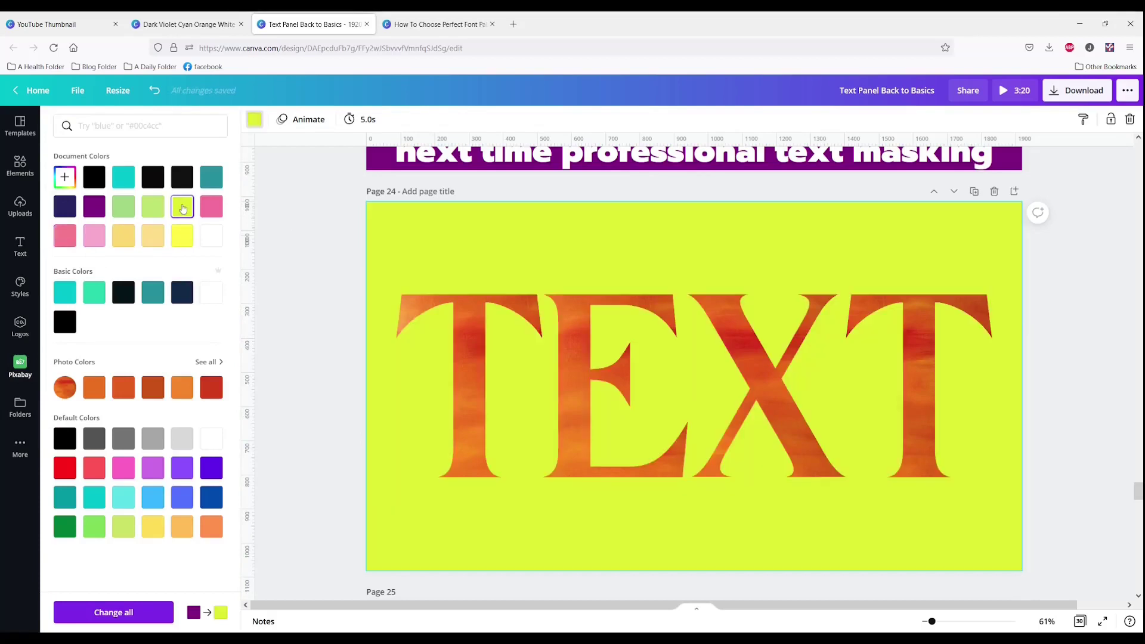
Try the light green document color on page 24's background and set it to black.
left_click(153, 207)
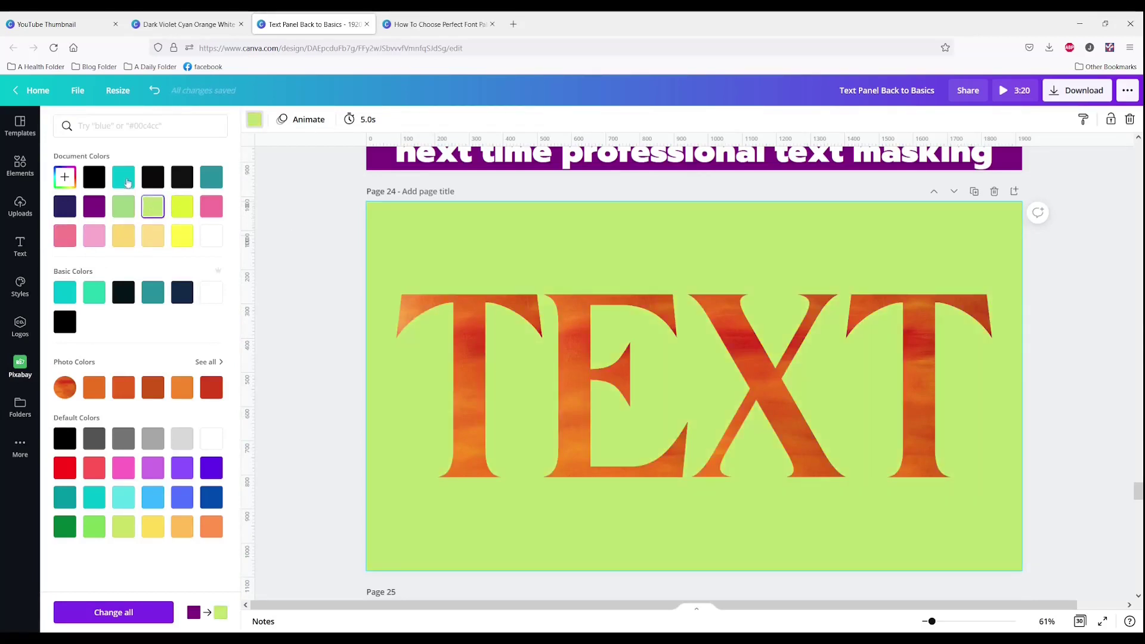
left_click(95, 182)
left_click(289, 381)
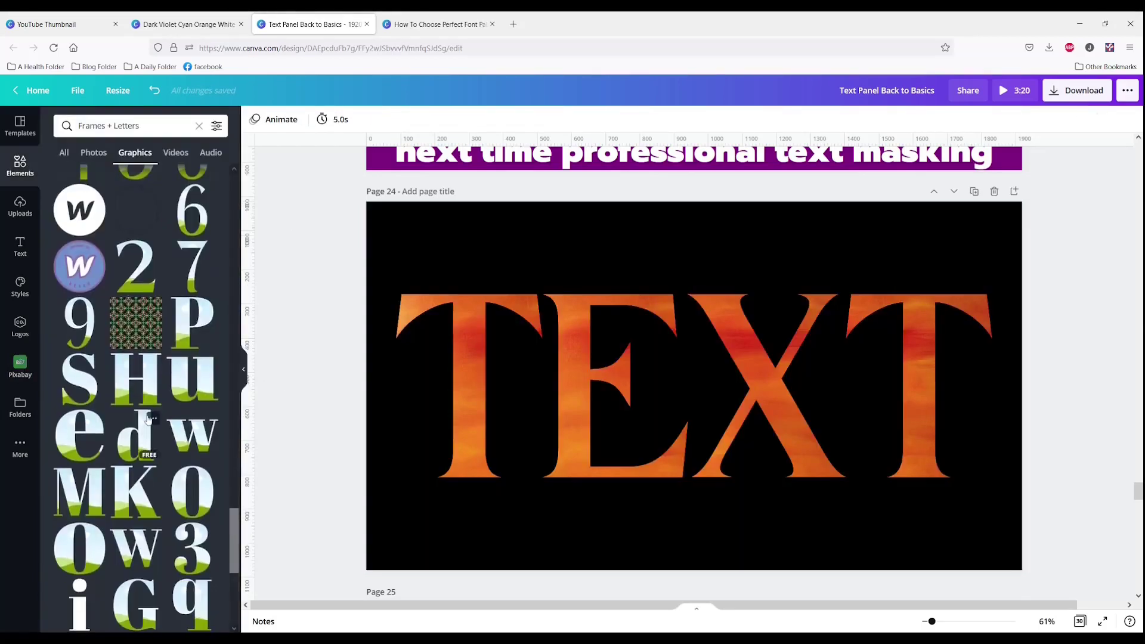
Browse further through the "Frames + Letters" graphics results for other letter and number frame styles.
scroll(149, 420, "down", 10)
scroll(149, 421, "down", 15)
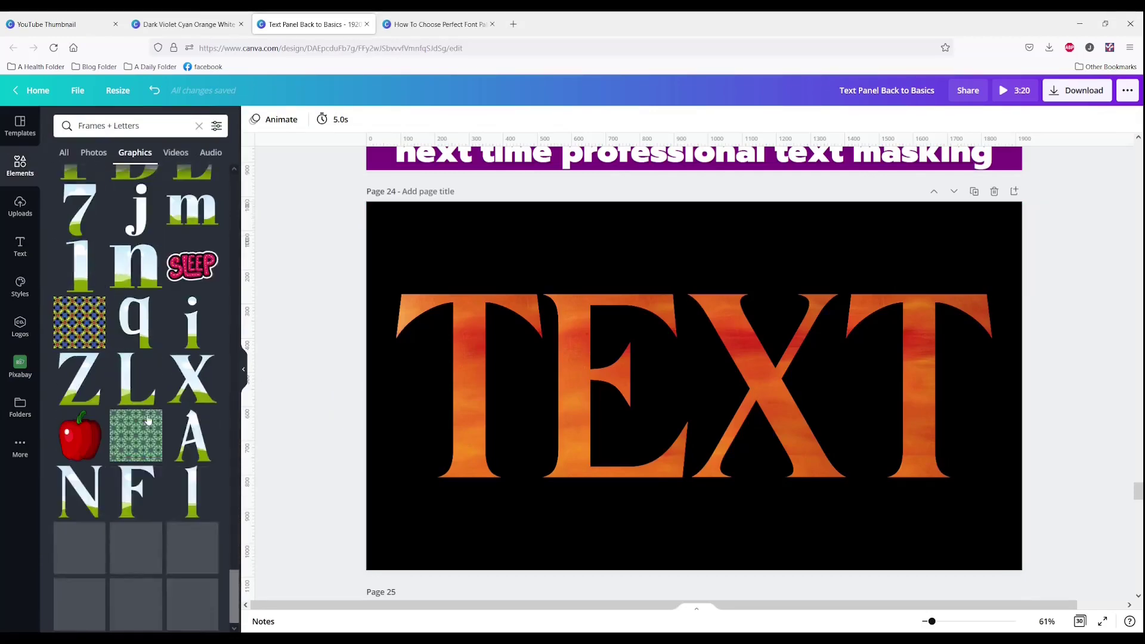
scroll(143, 494, "down", 15)
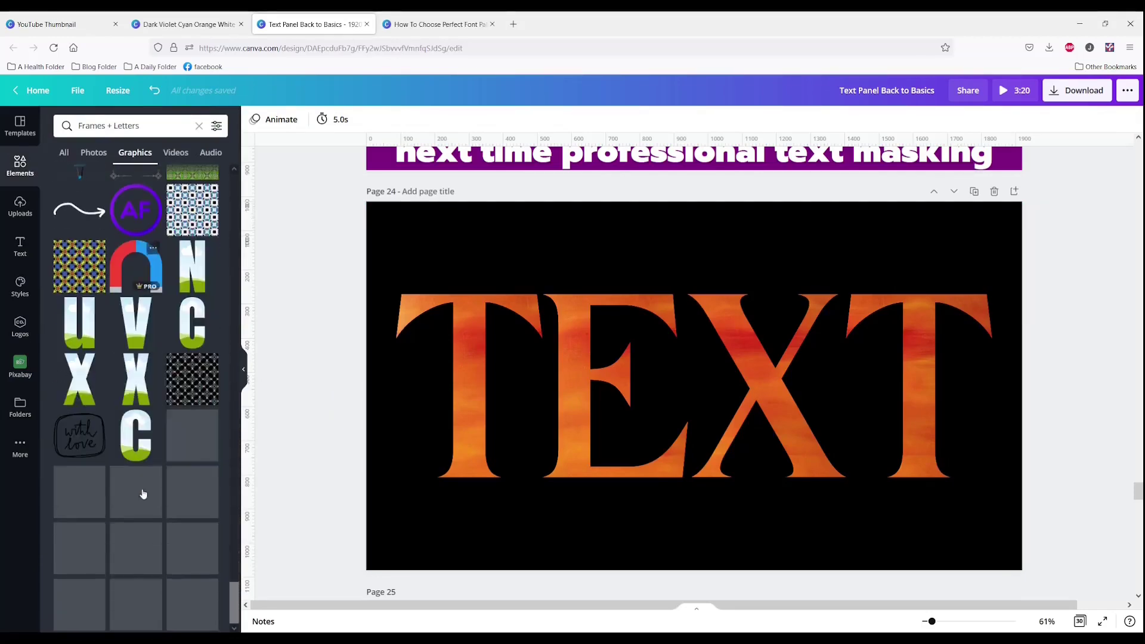
scroll(143, 494, "down", 10)
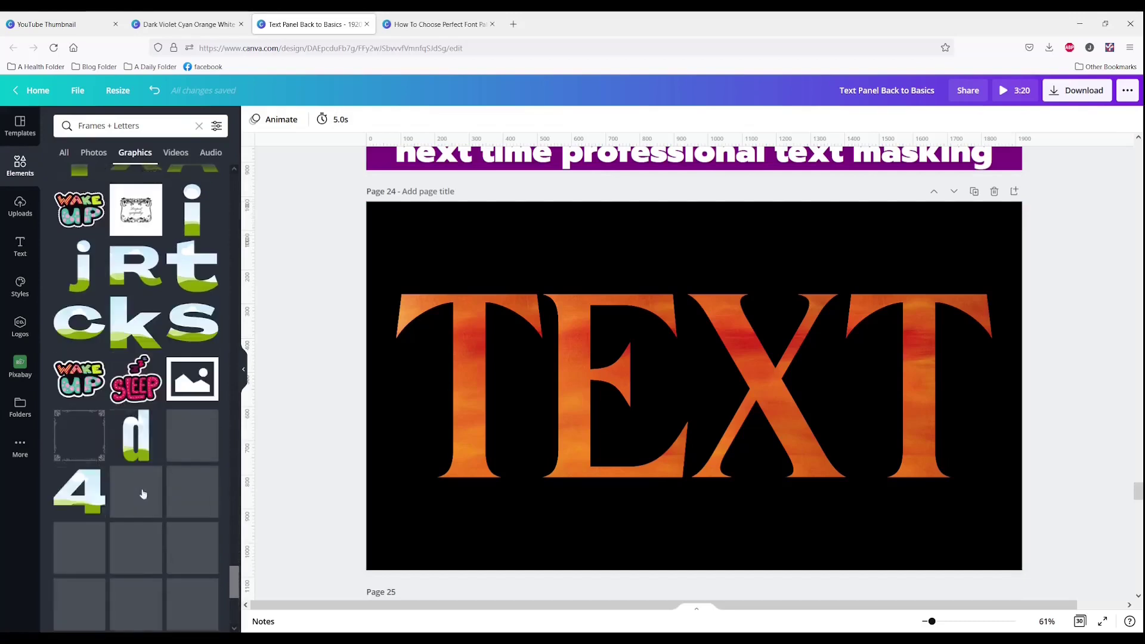
scroll(201, 483, "down", 5)
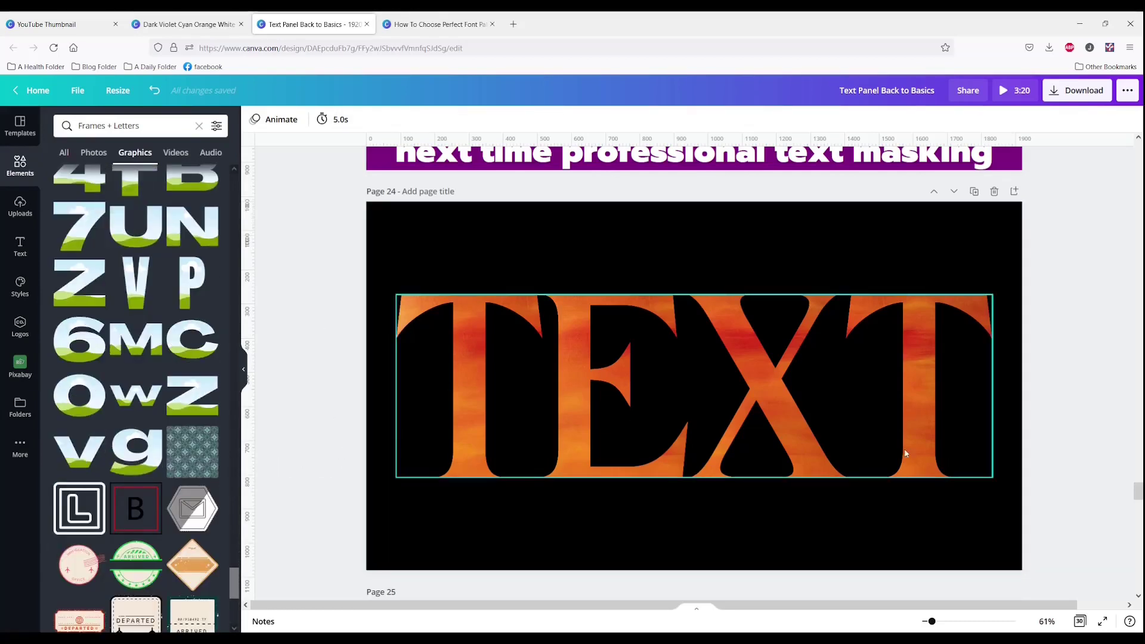
left_click(1016, 192)
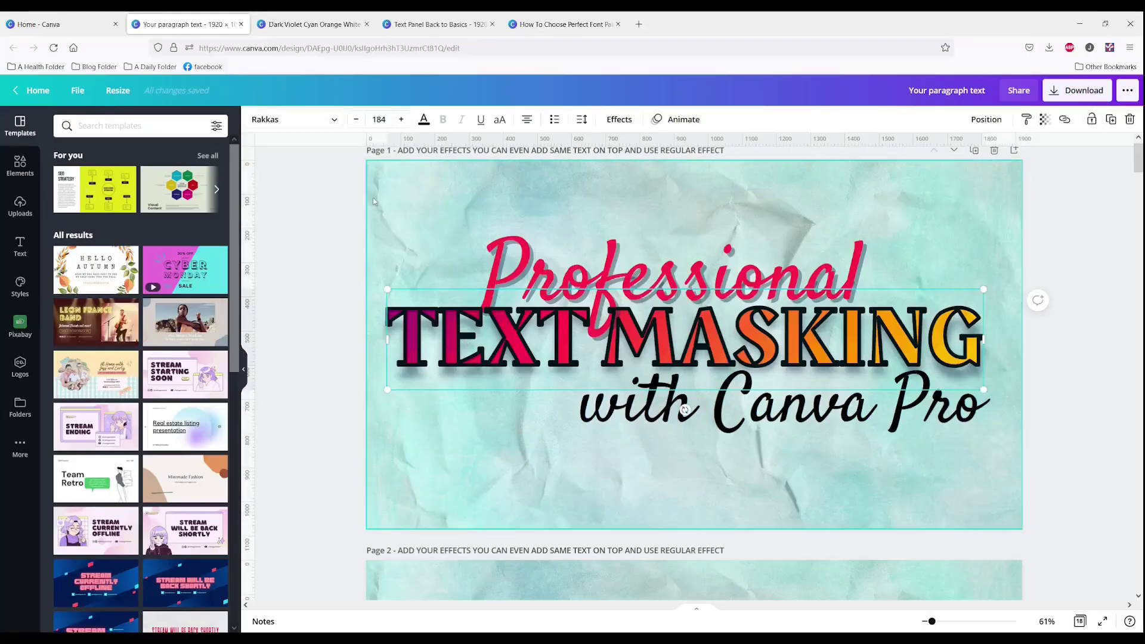
View the font list for the TEXT MASKING heading on page 1 of the professional text masking design.
left_click(332, 122)
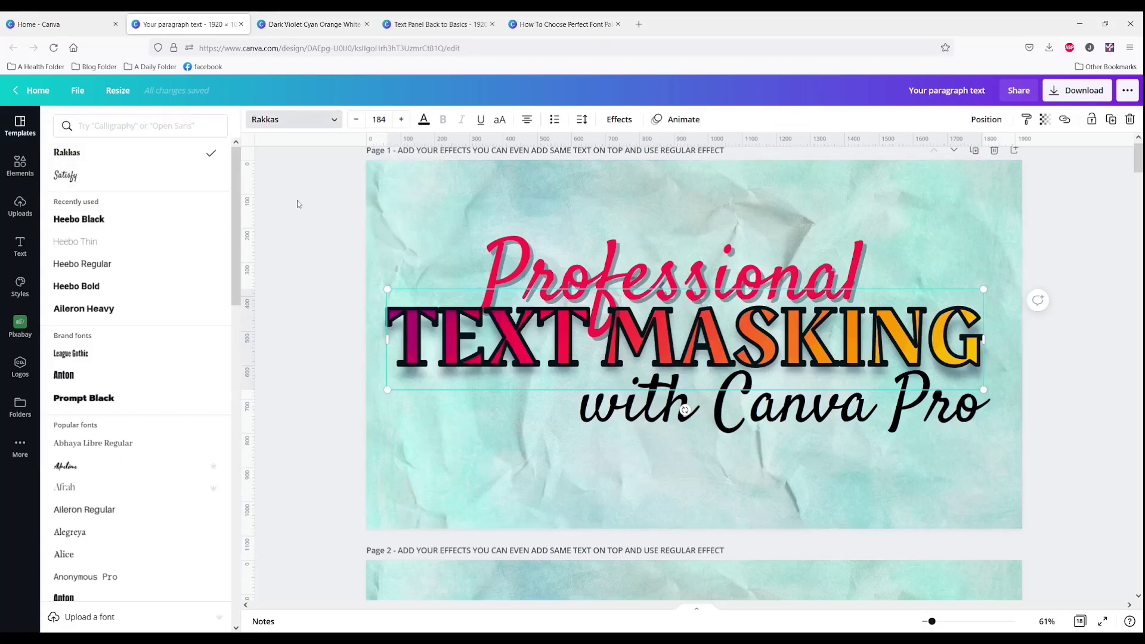
left_click(420, 374)
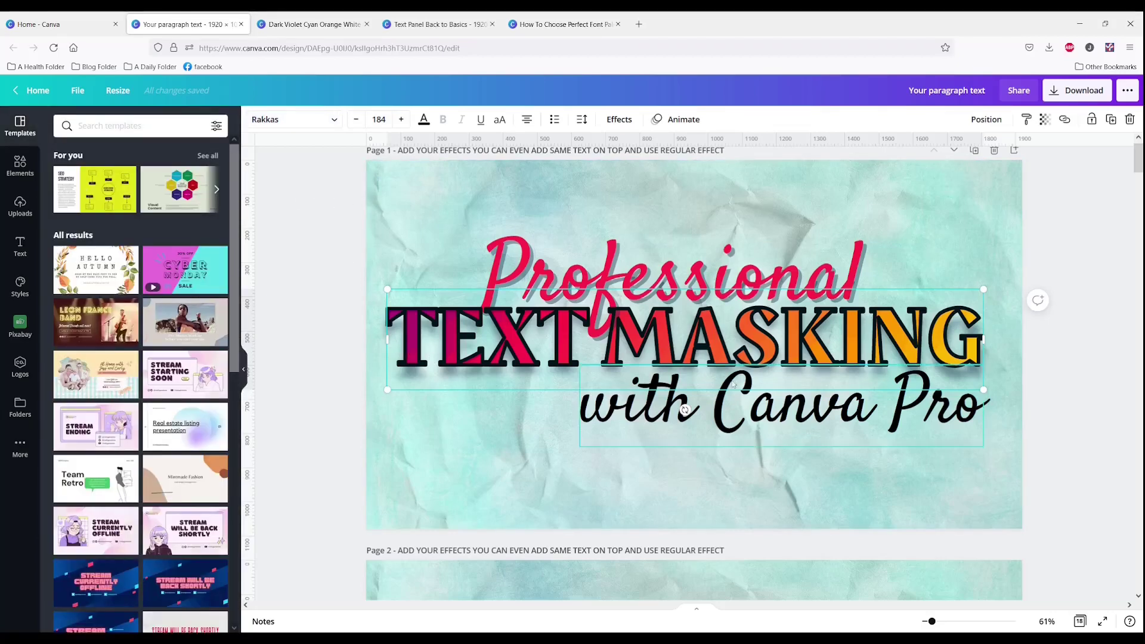
left_click(1101, 414)
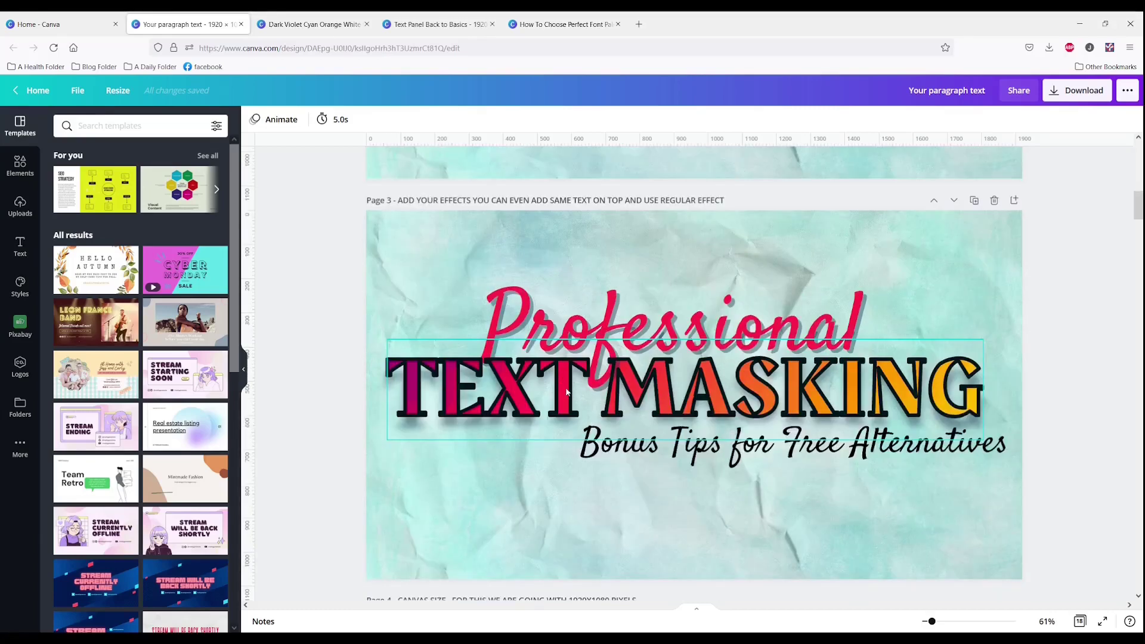
Move page 3's black TEXT MASKING outline below the tagline to expose the gradient text, and place it back over the gradient text.
left_click_drag(566, 378, 567, 491)
left_click(402, 434)
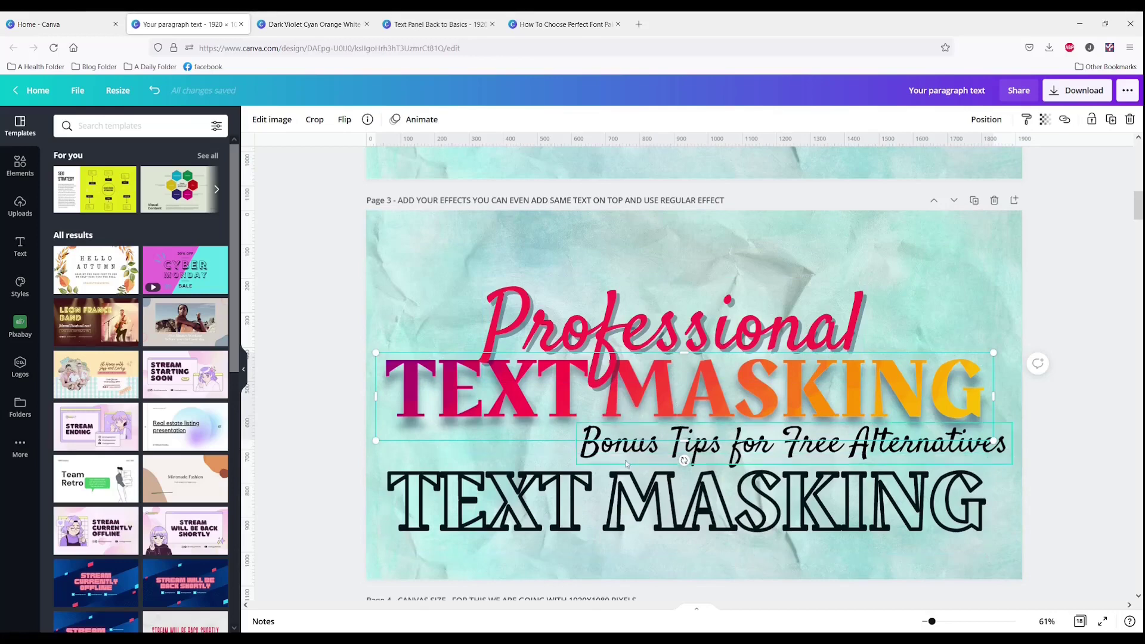
left_click(613, 504)
left_click_drag(613, 504, 607, 394)
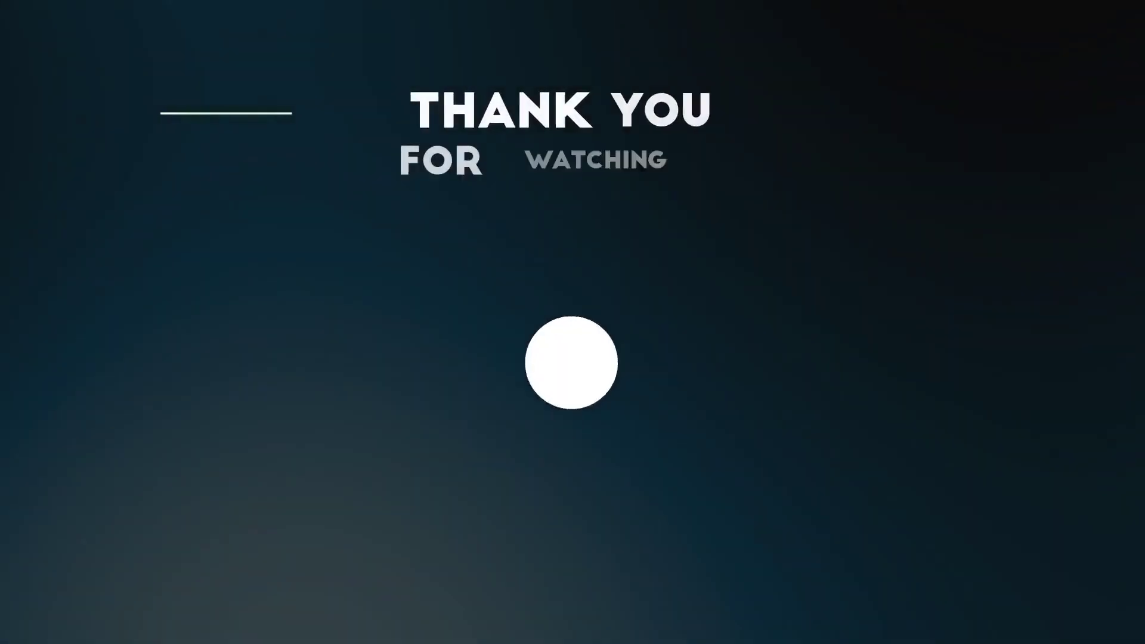